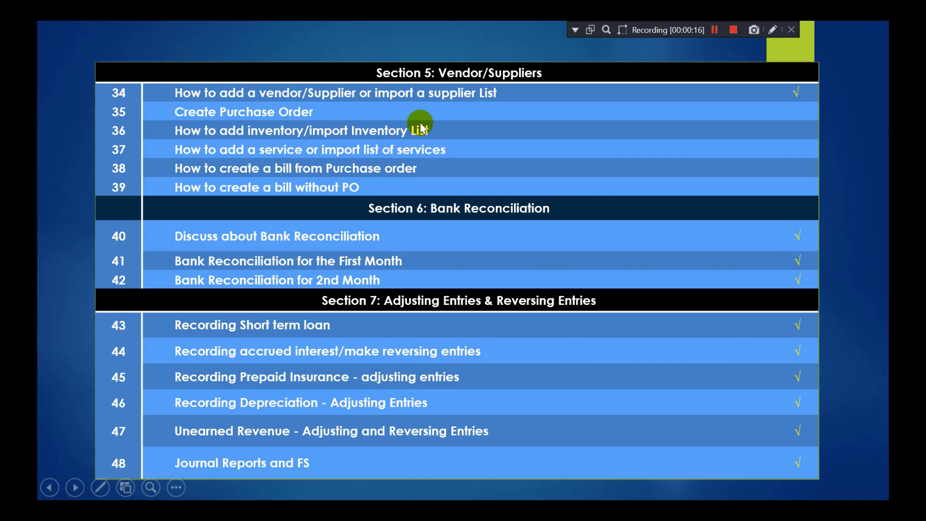
scroll(427, 121, "up", 3)
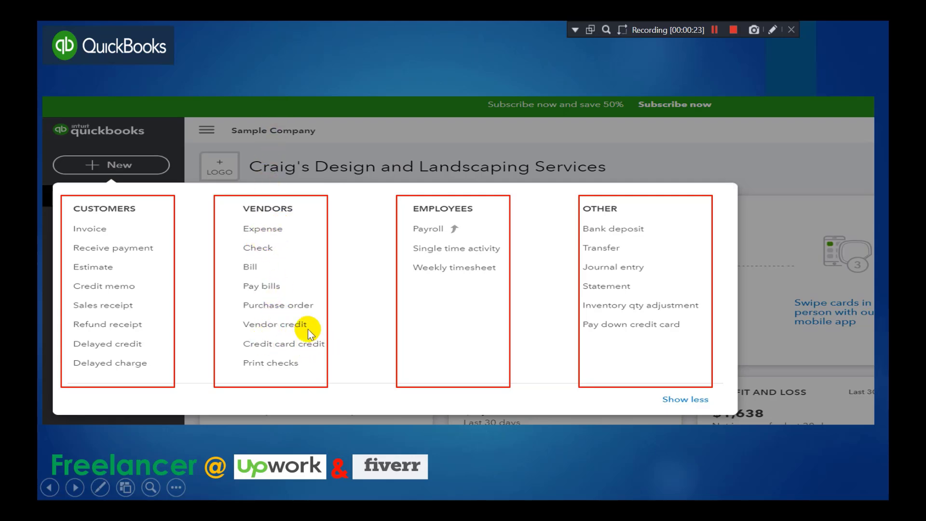
scroll(310, 294, "down", 3)
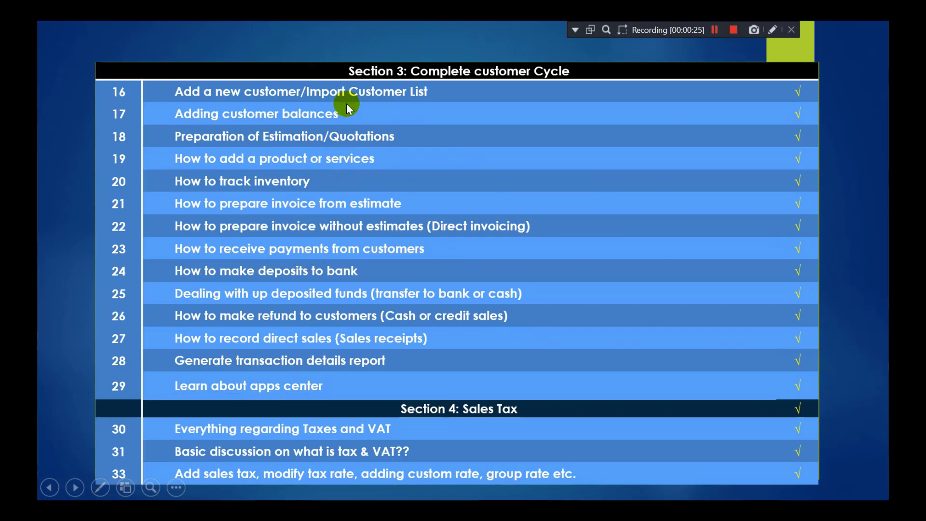
scroll(447, 137, "up", 3)
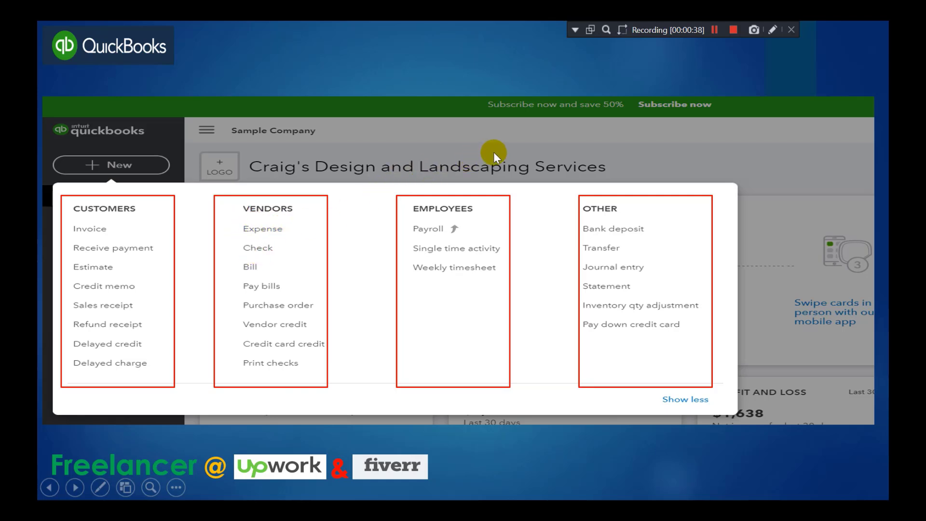
Step: Switch to QuickBooks and open the list of new transaction types
key("alt+Tab")
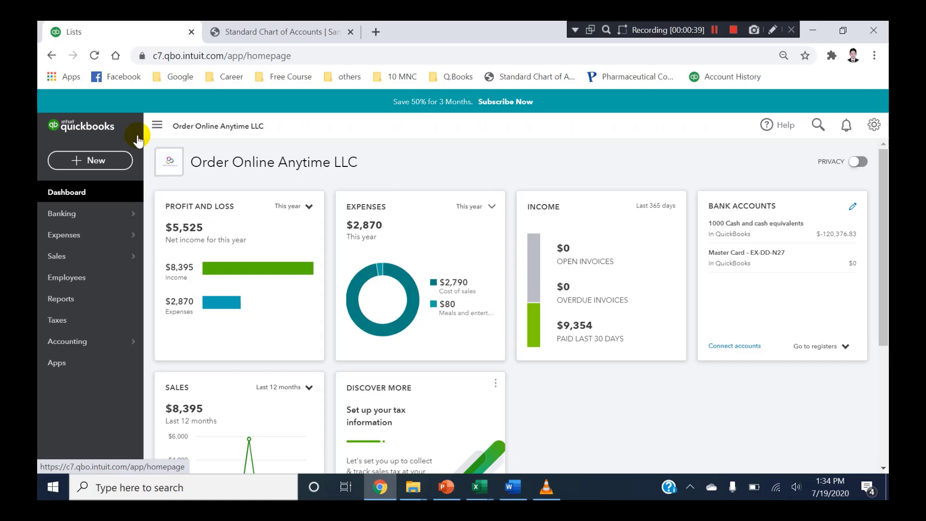
left_click(98, 162)
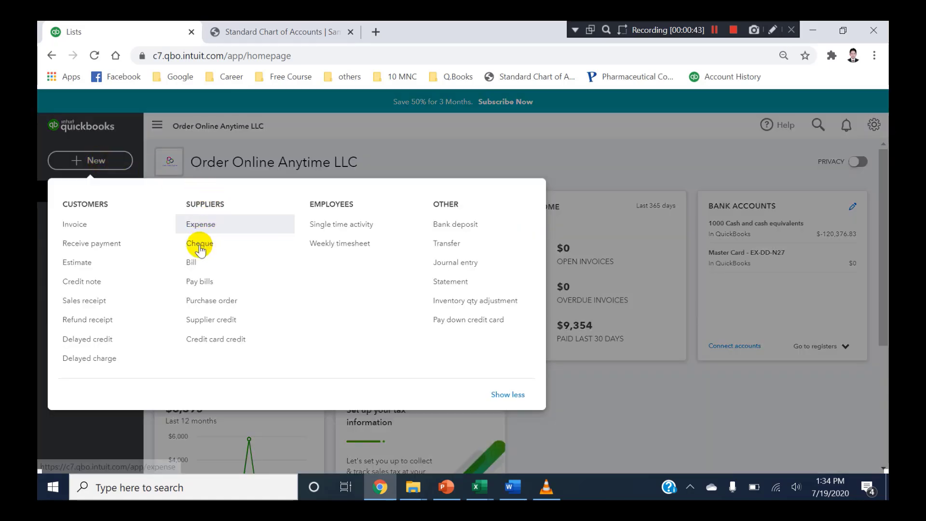
key("ctrl+alt+d")
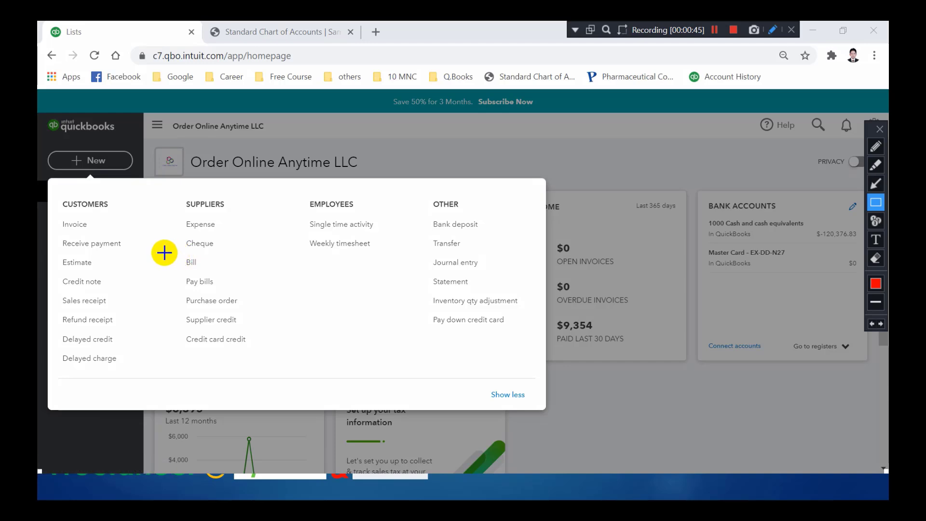
left_click_drag(164, 250, 188, 272)
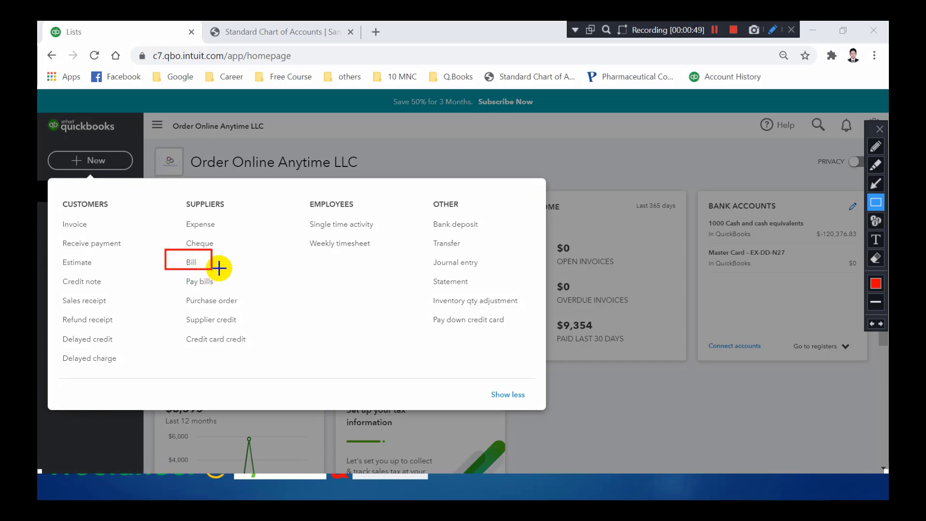
mouse_move(219, 268)
left_mouse_down()
mouse_move(240, 290)
mouse_move(213, 265)
mouse_move(228, 266)
mouse_move(238, 289)
mouse_move(244, 265)
mouse_move(248, 305)
mouse_move(248, 296)
left_mouse_up()
key("Escape")
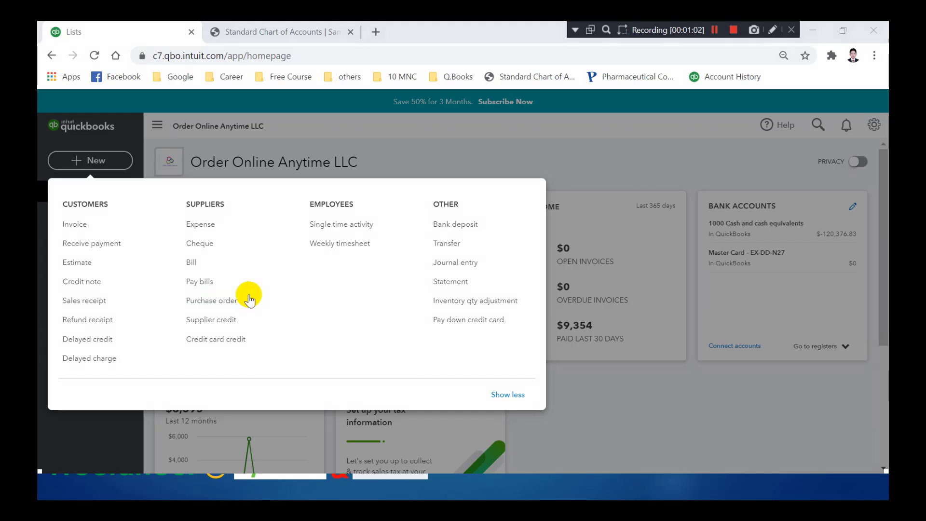
key("ctrl+alt+d")
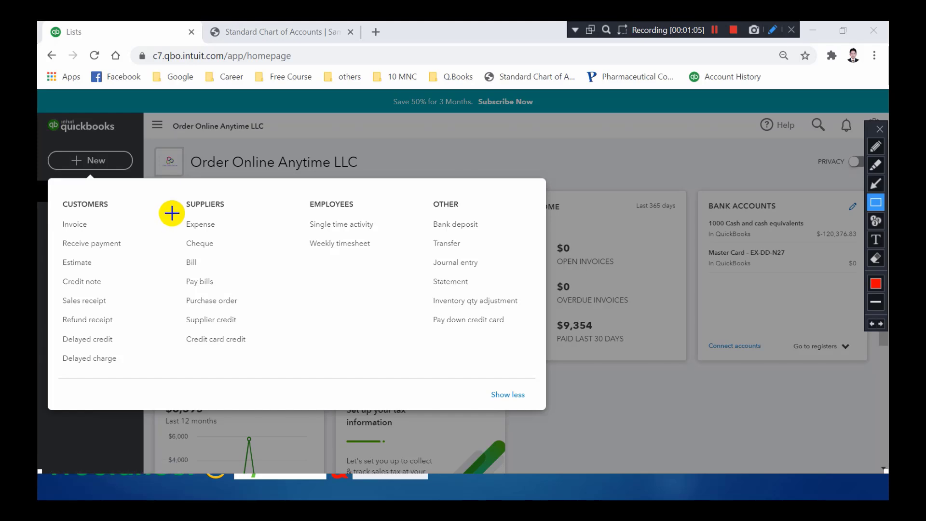
mouse_move(192, 228)
left_mouse_down()
mouse_move(222, 231)
mouse_move(236, 254)
left_mouse_up()
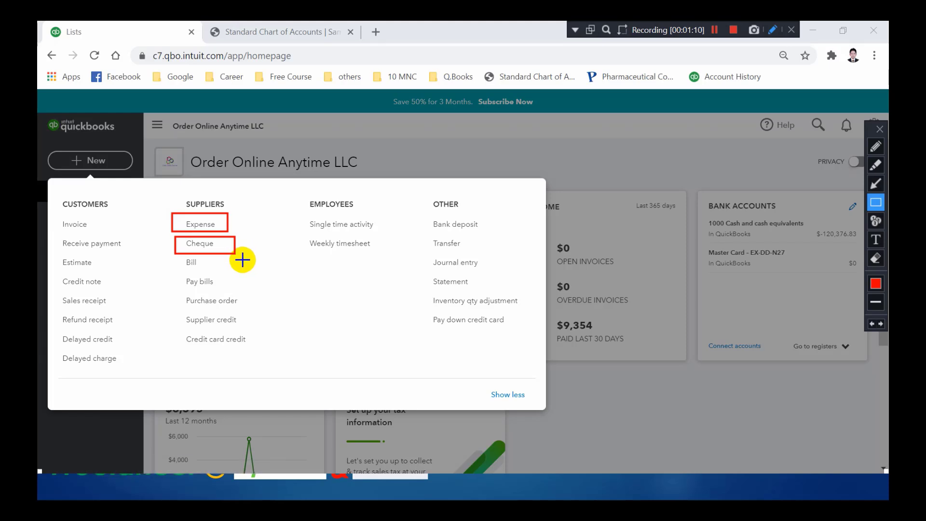
key("Escape")
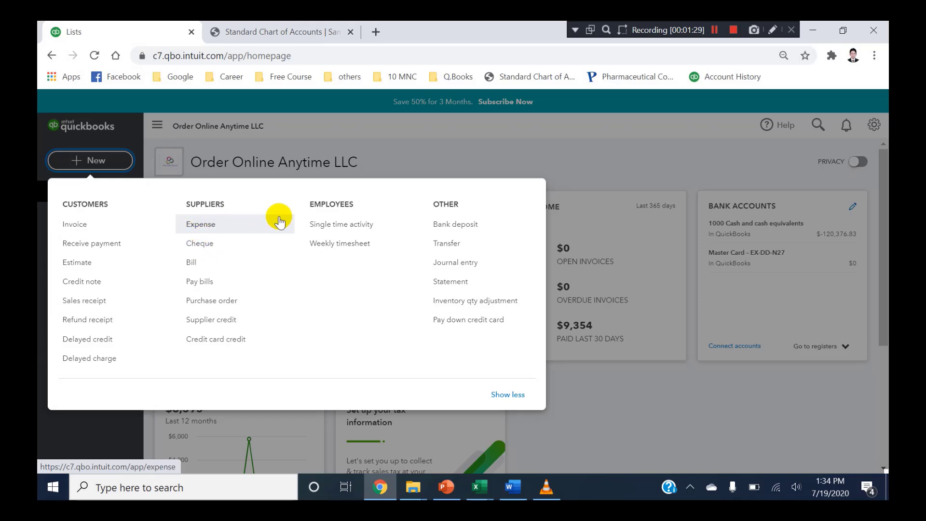
Step: Switch to the Expenses paid workbook in Excel and review the heading and table of direct vendor payments
mouse_move(489, 486)
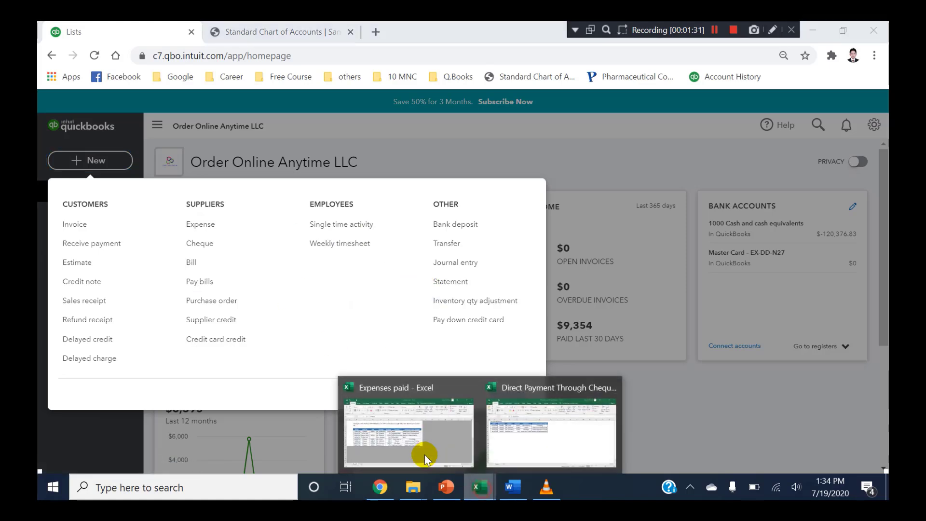
left_click(424, 450)
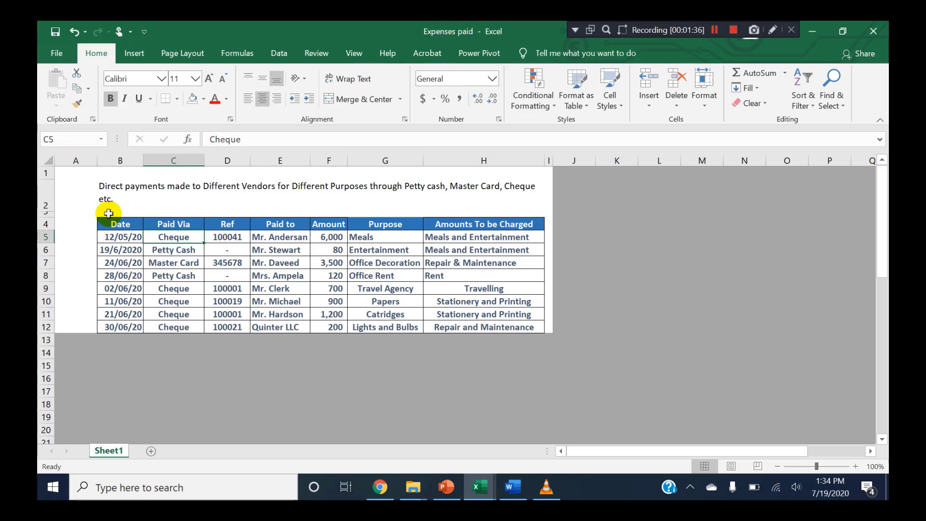
left_click(106, 189)
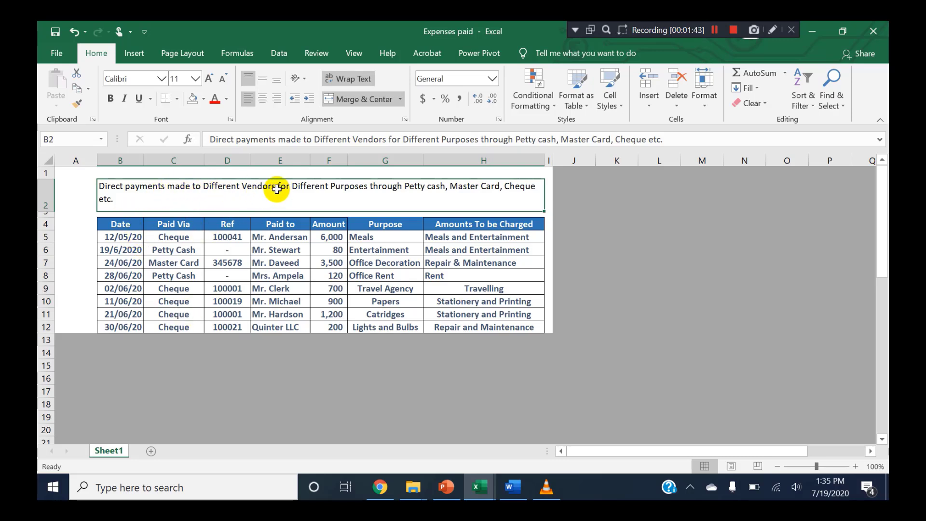
left_click_drag(121, 224, 537, 328)
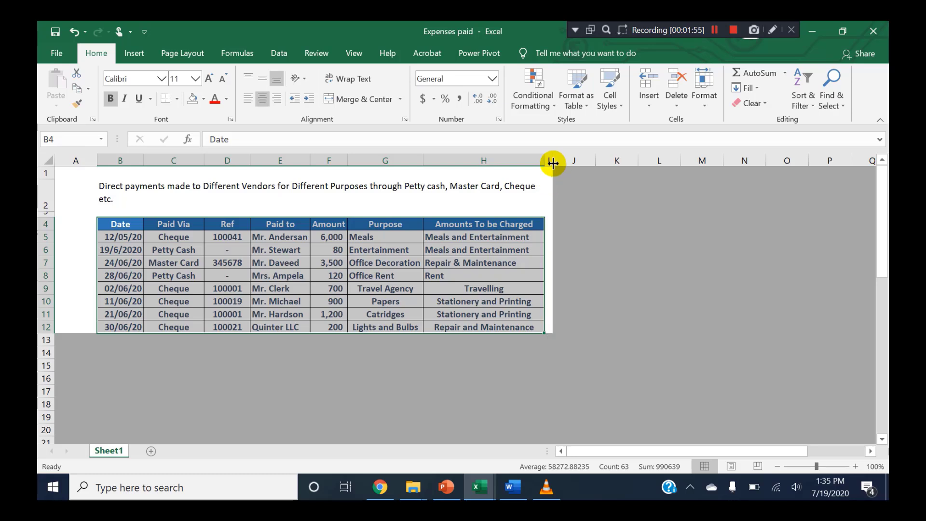
Step: Slightly narrow column I beside the payments table and slightly reduce the height of heading row 2
mouse_move(552, 160)
left_mouse_down()
mouse_move(565, 165)
mouse_move(550, 173)
left_mouse_up()
left_click(403, 359)
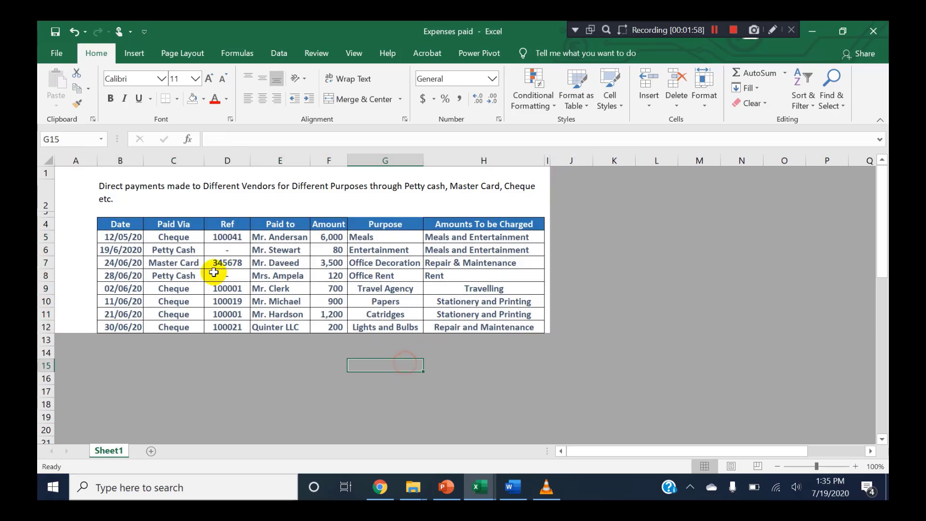
left_click(126, 223)
left_click_drag(126, 223, 498, 330)
left_click(489, 365)
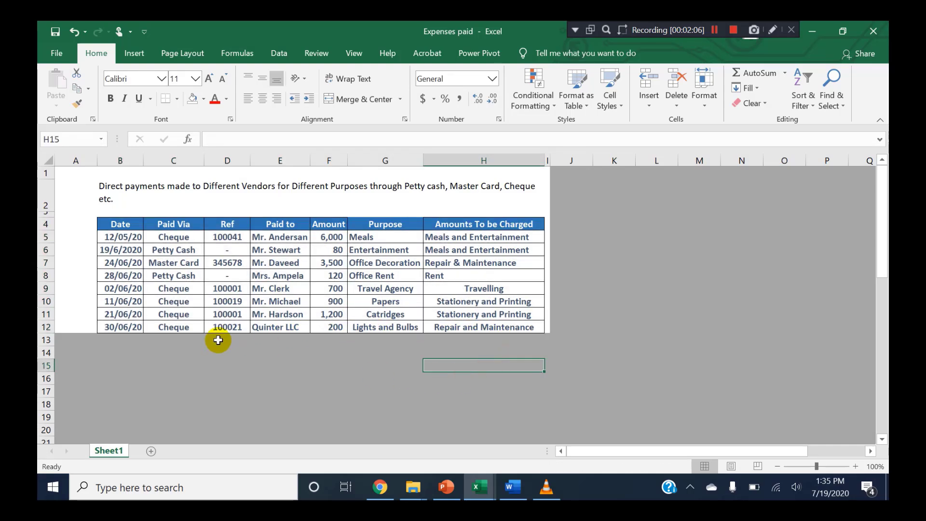
left_click_drag(48, 206, 58, 211)
left_click(137, 366)
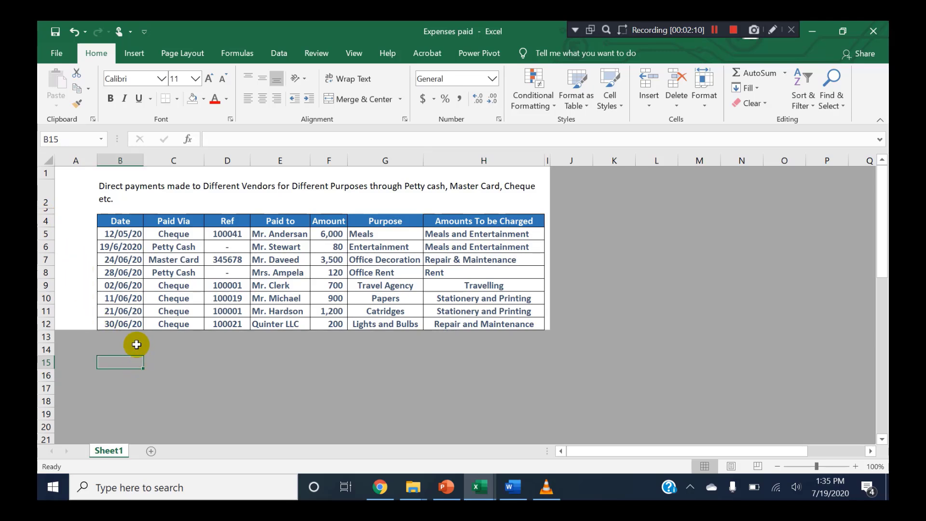
Step: Examine the direct payments heading and the first payment's date, payment method, payee and amount
left_click(105, 185)
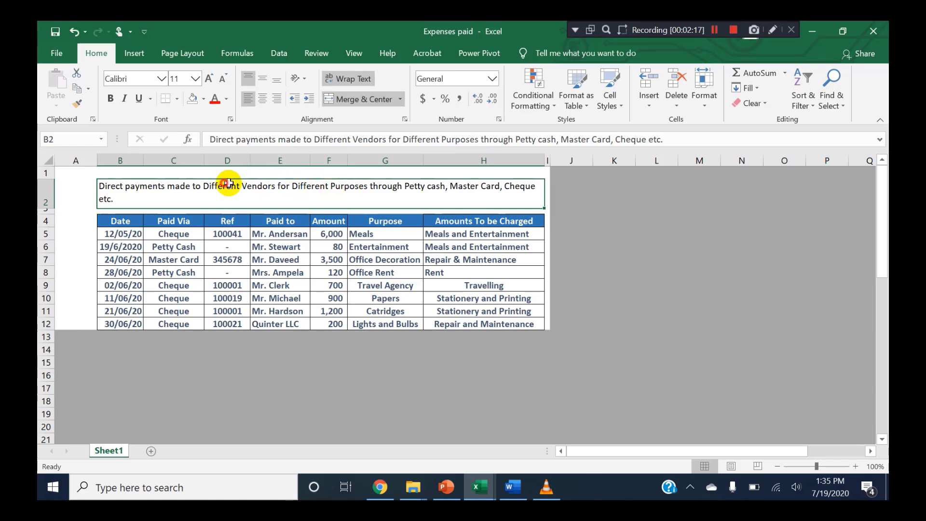
left_click(116, 192)
left_click(395, 191)
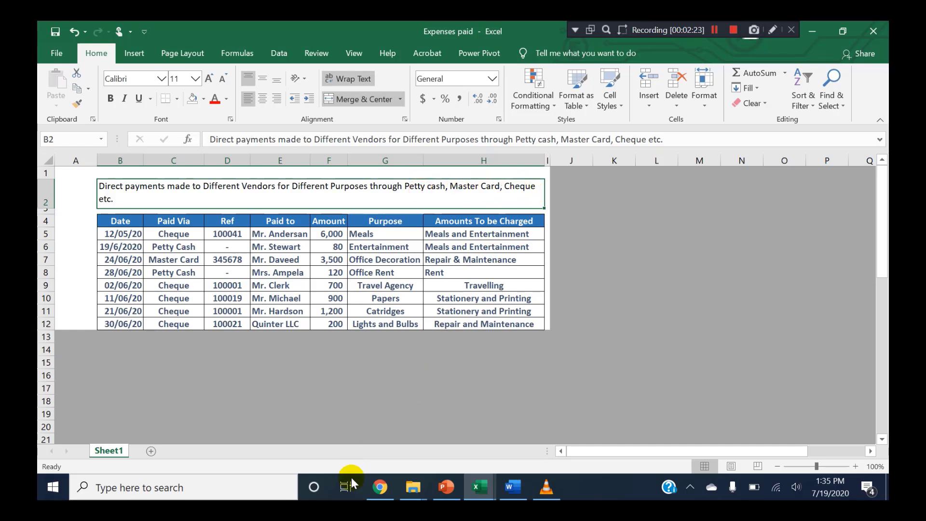
left_click(128, 242)
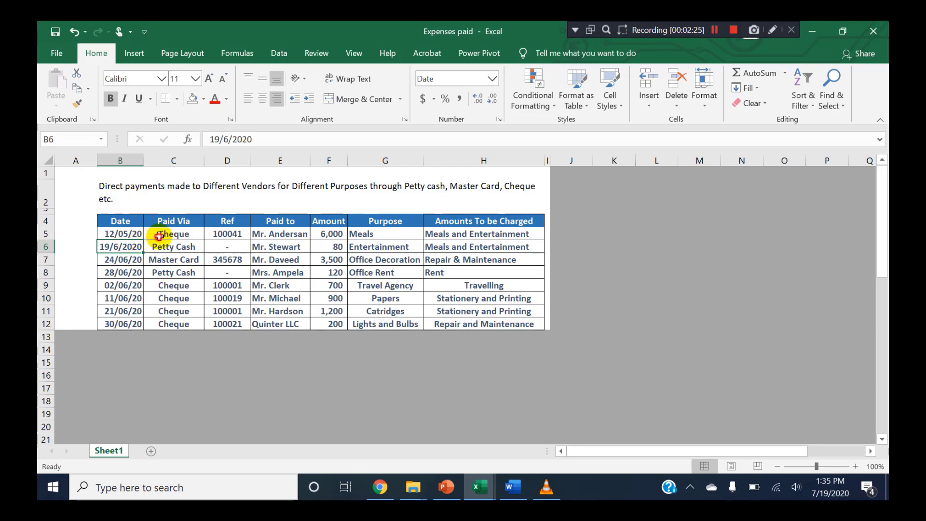
left_click(158, 235)
left_click(128, 235)
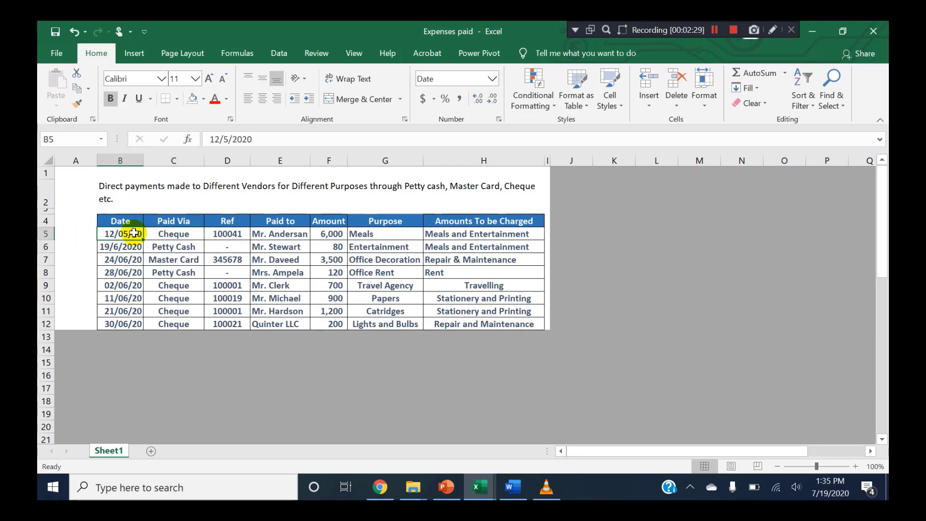
left_click(291, 234)
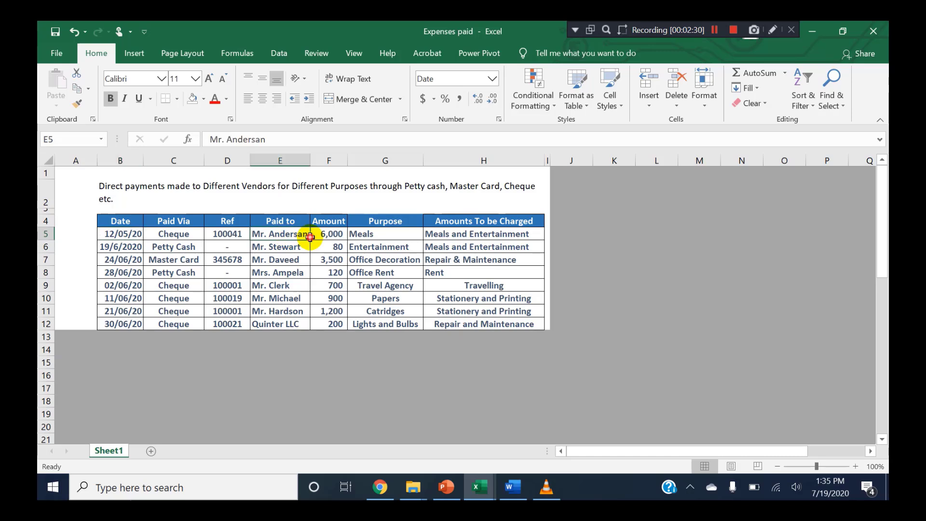
left_click(178, 237)
left_click(332, 234)
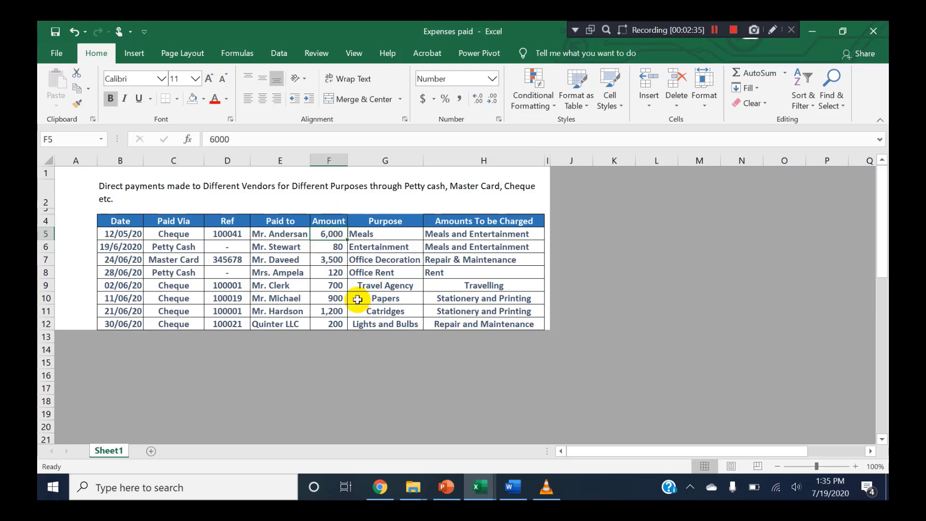
Step: Start a new cheque in QuickBooks and set its payee to the supplier copied from the first payment row in Excel
left_click(382, 486)
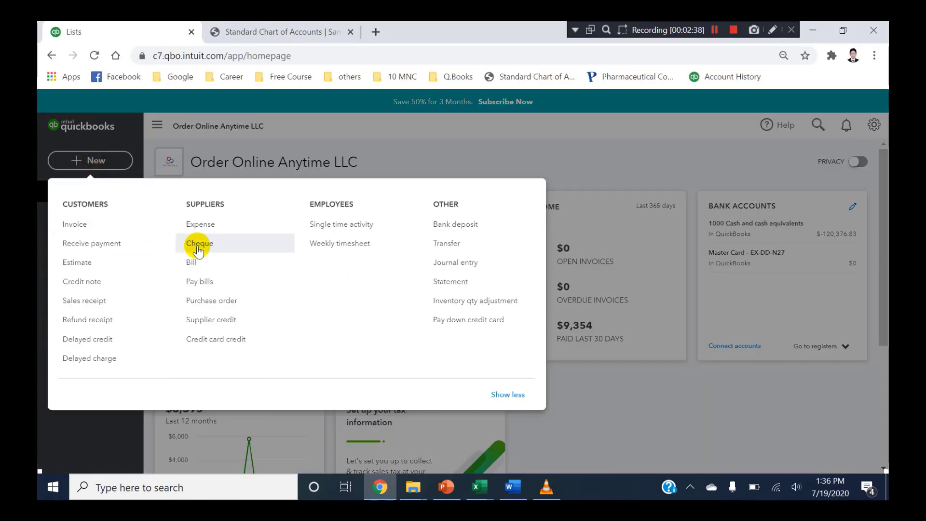
left_click(200, 243)
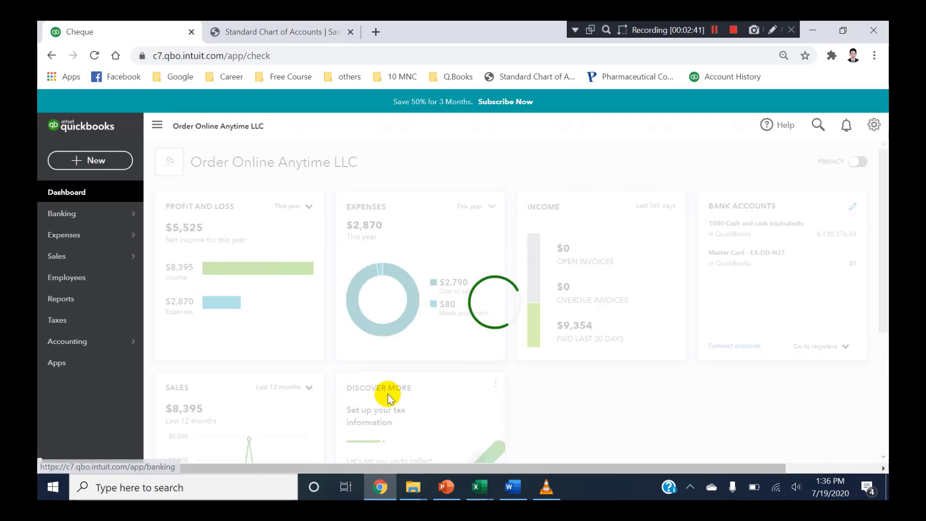
left_click(479, 486)
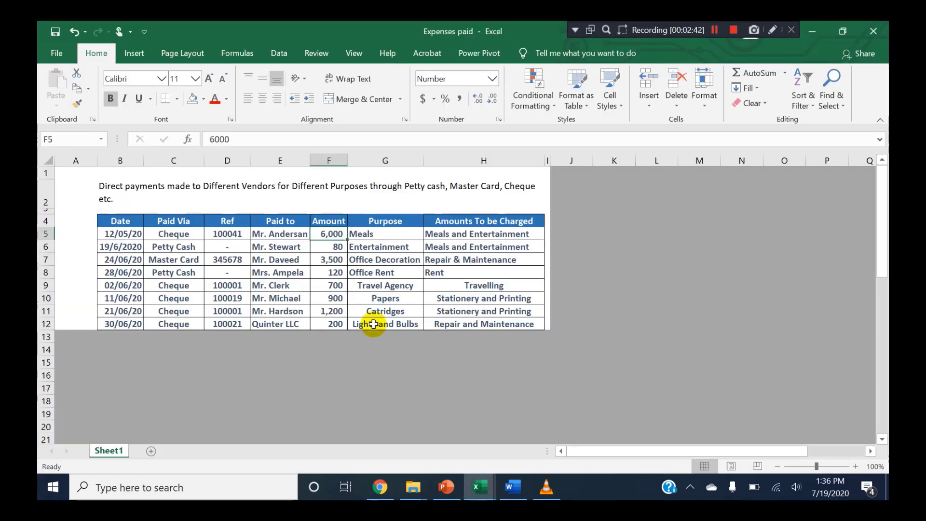
left_click(283, 234)
key("ctrl+c")
key("alt+Tab")
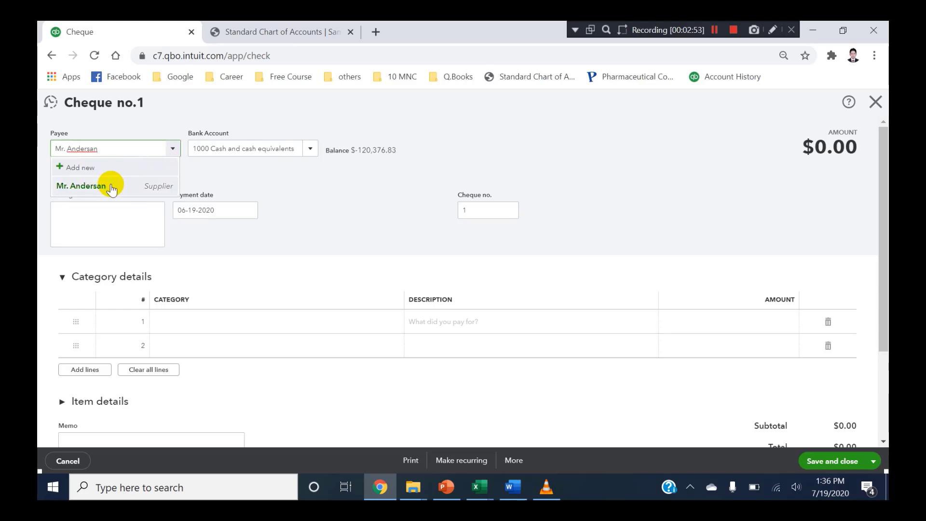
left_click(111, 187)
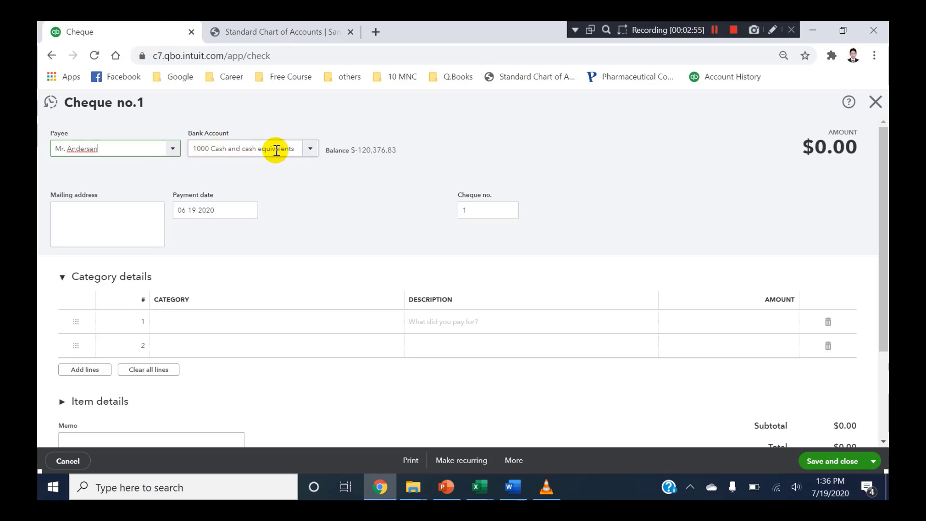
Step: Set the cheque's bank account to 1002 Bank of United States and its payment date to 05-12-2020
left_click(310, 148)
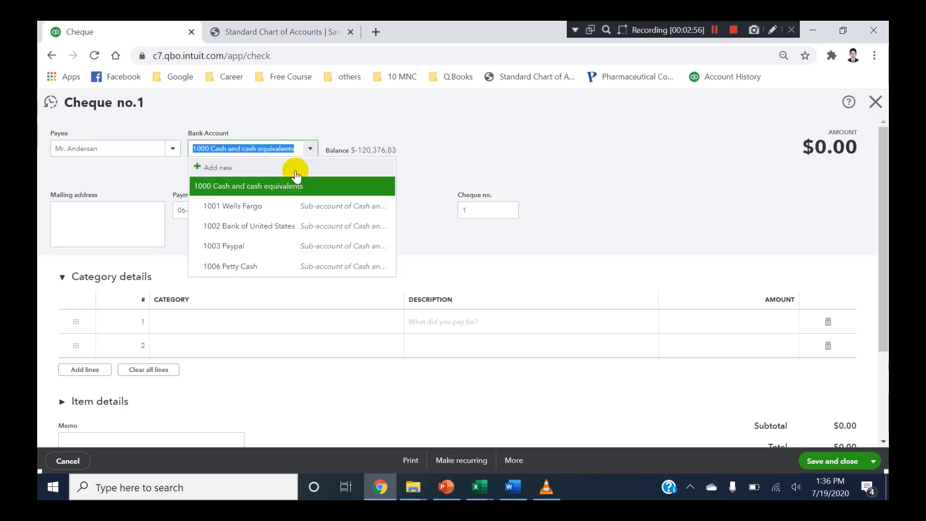
left_click(240, 230)
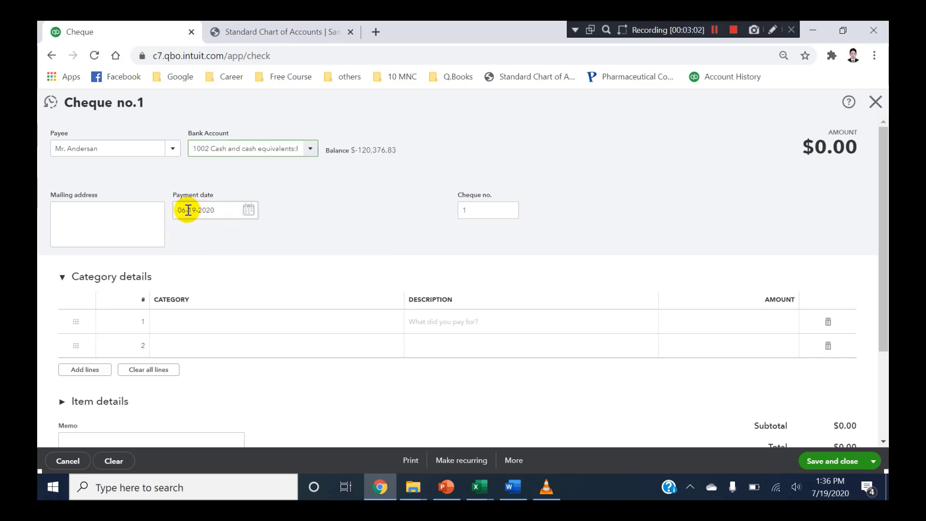
left_click(188, 210)
left_click(248, 210)
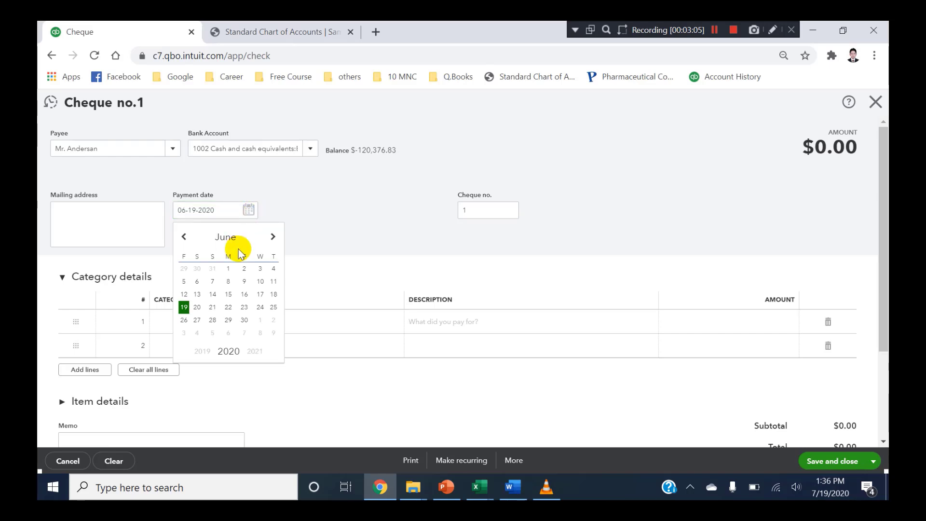
left_click(227, 237)
left_click(229, 309)
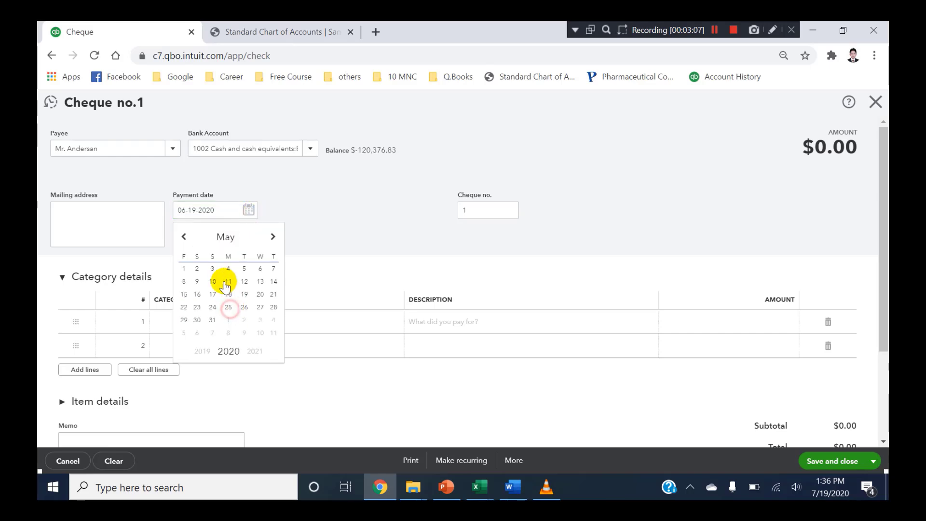
left_click(244, 281)
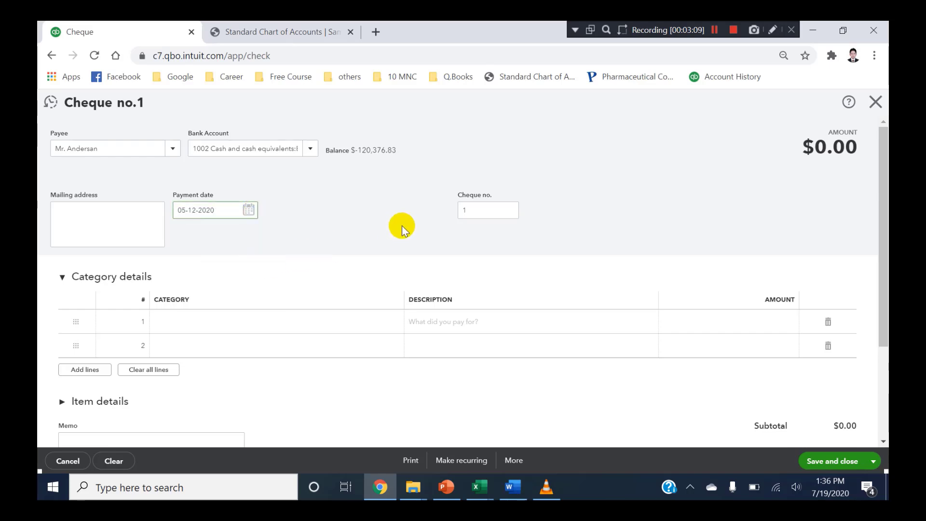
Step: Set the cheque number to 100041, copied from the first payment's Ref cell in Excel
left_click(475, 208)
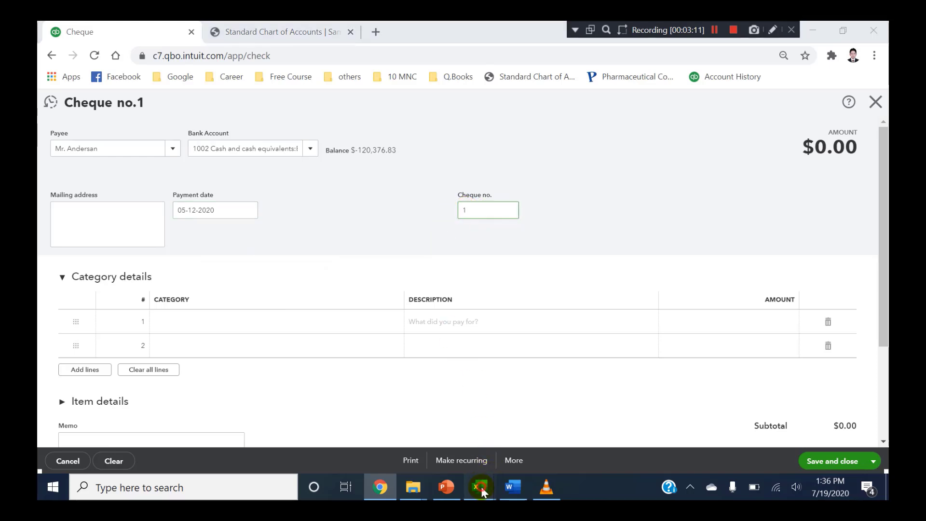
mouse_move(479, 487)
left_click(438, 424)
left_click(236, 233)
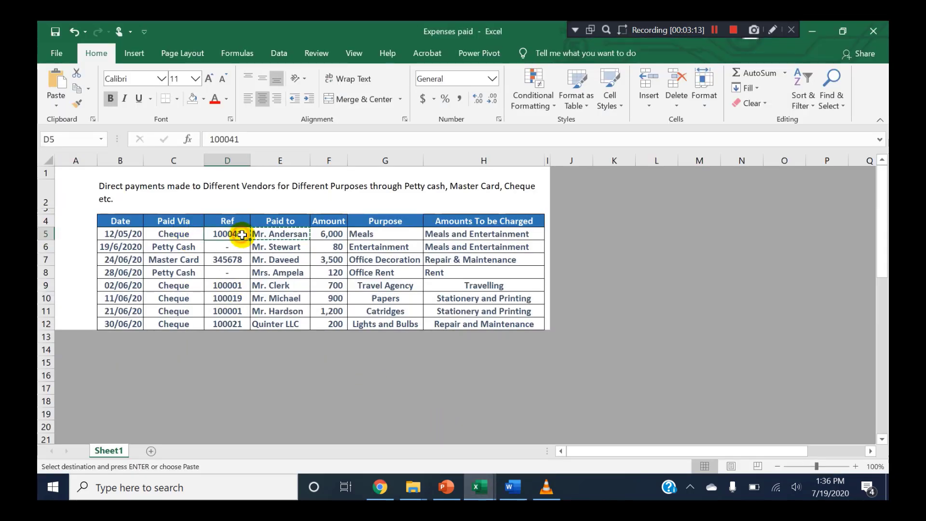
key("alt+Tab")
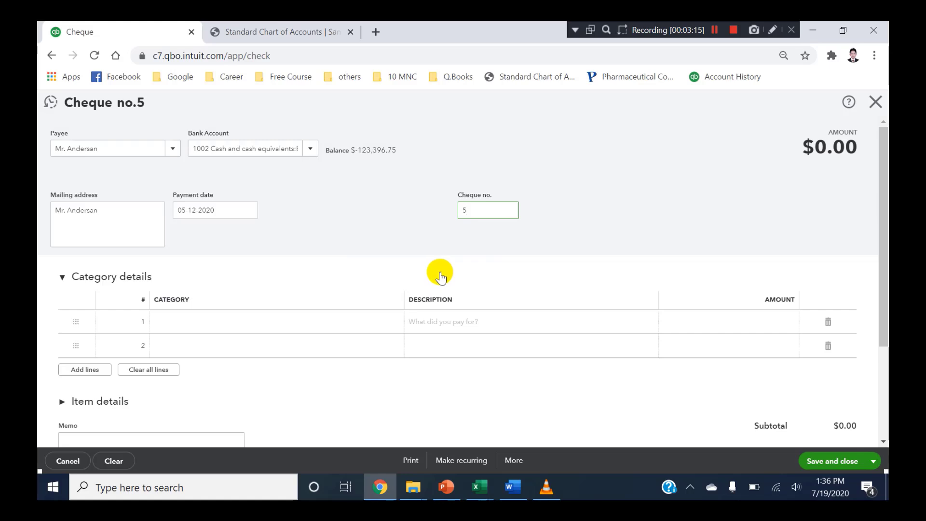
key("ctrl+v")
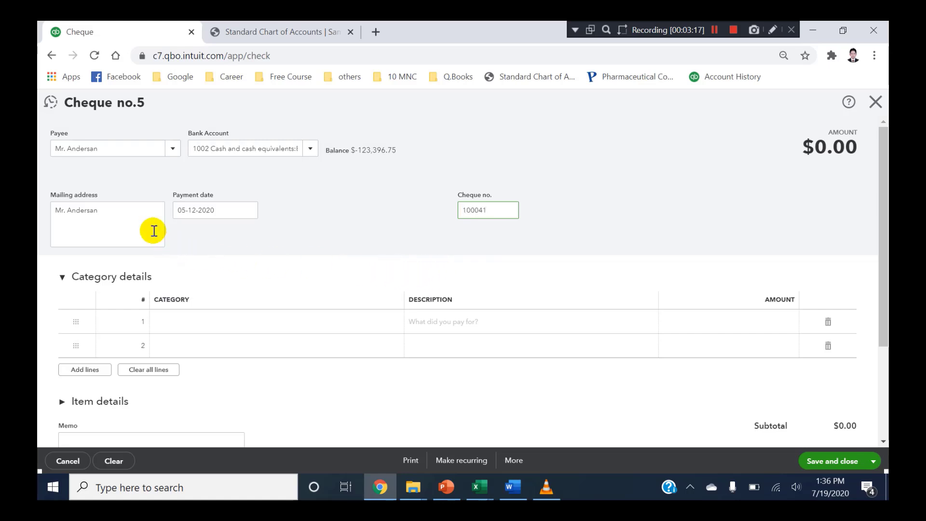
Step: Open the cheque's first category line and examine the Amounts To be Charged column in the Excel payments table
scroll(282, 229, "down", 1)
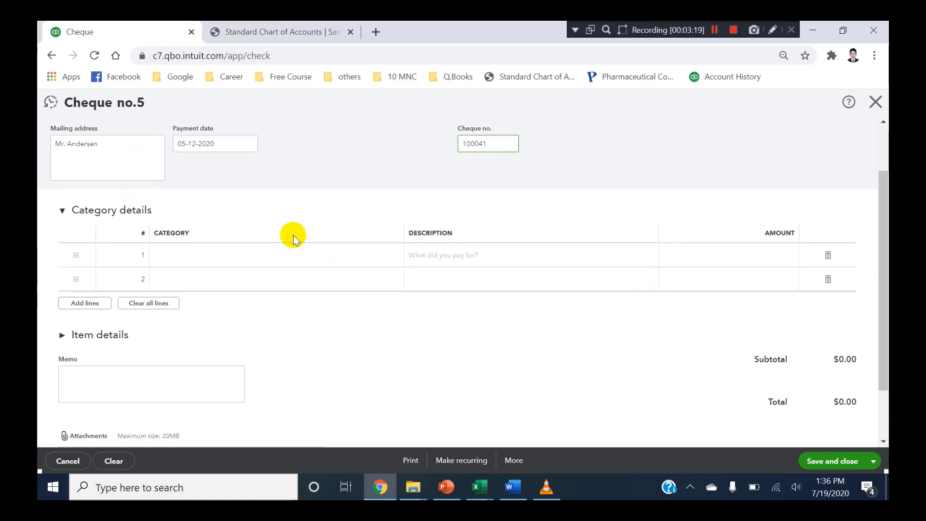
left_click(299, 257)
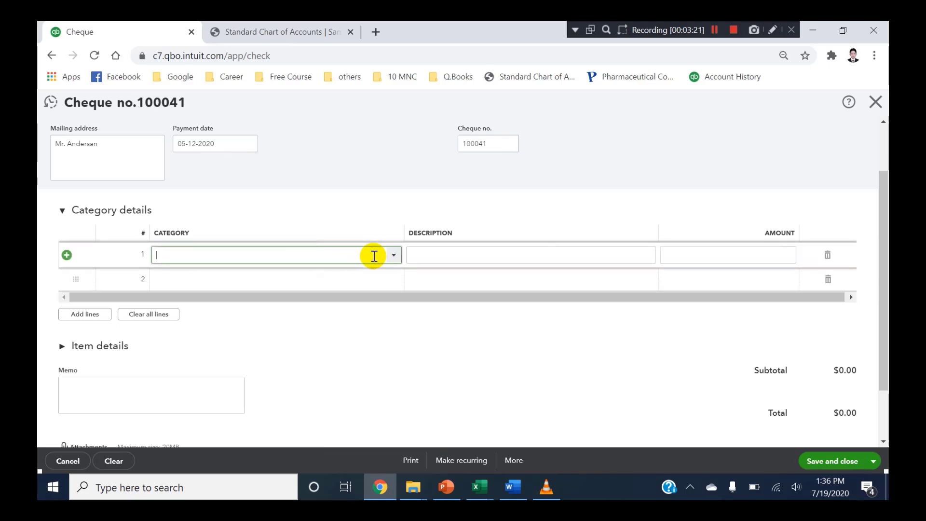
key("alt+Tab")
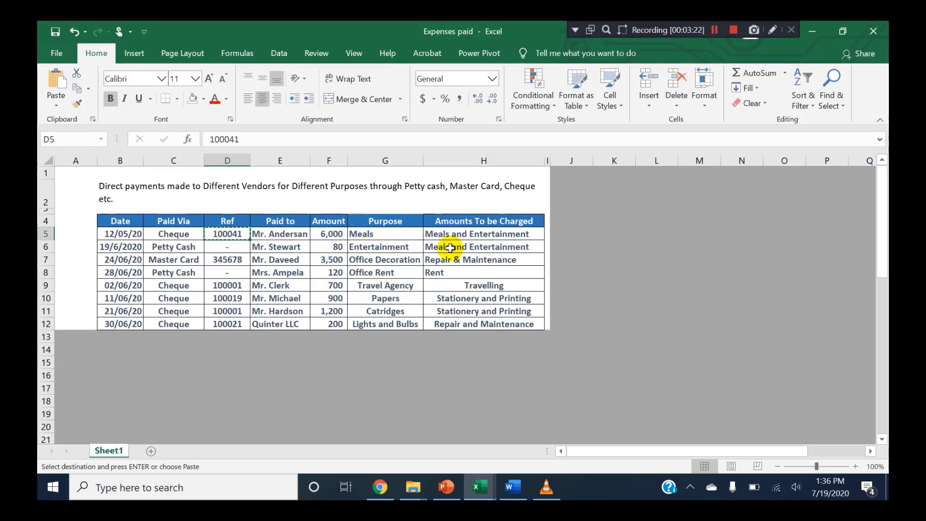
key("alt+Tab")
key("alt+Tab")
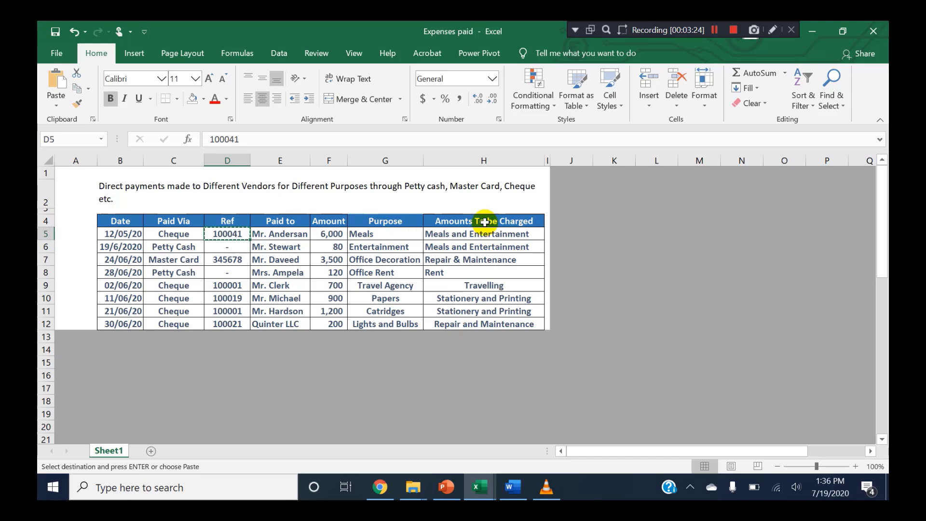
left_click_drag(485, 221, 456, 311)
Step: Left-align and top-align the Purpose and Amounts To be Charged entries in G5:H12
left_click_drag(363, 234, 366, 320)
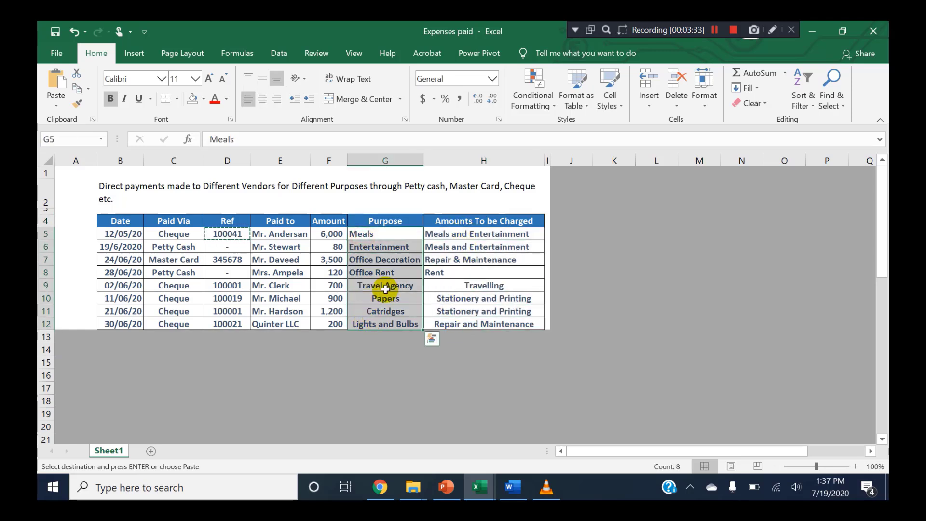
key("Return")
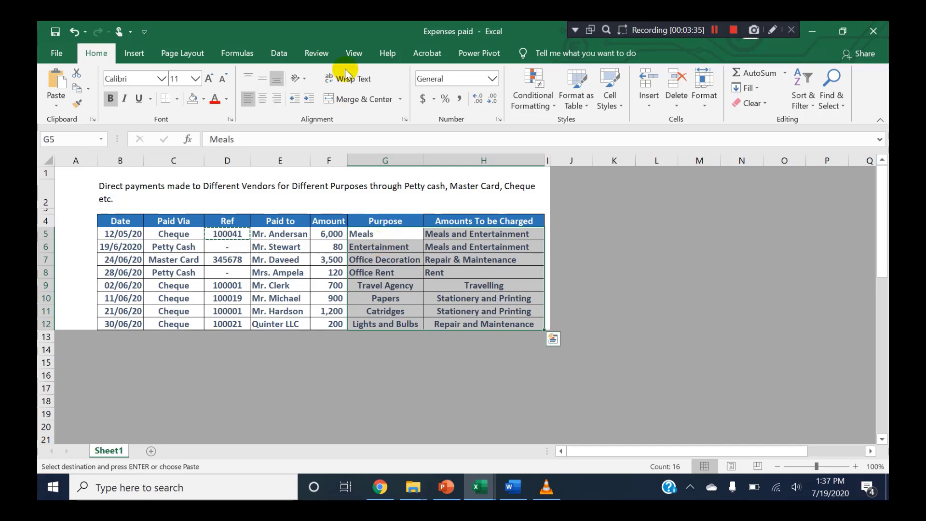
left_click(248, 76)
left_click(247, 99)
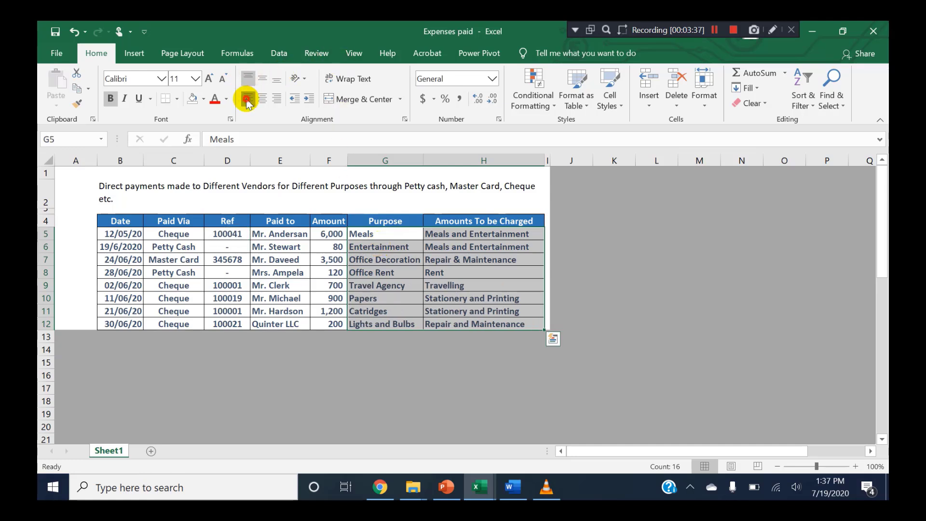
left_click(350, 365)
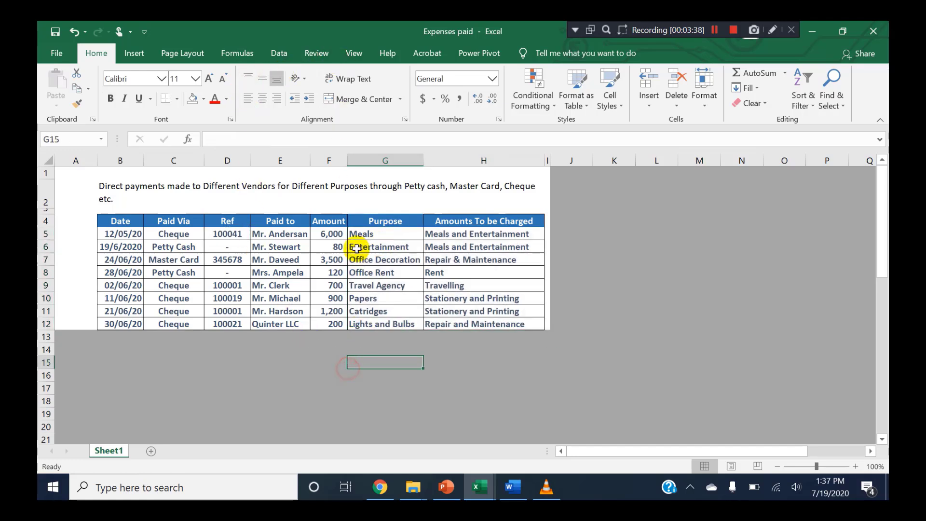
Step: Copy the first payment's purpose from Excel and set the cheque's first line category to Meals and entertainment
left_click(331, 235)
left_click(363, 235)
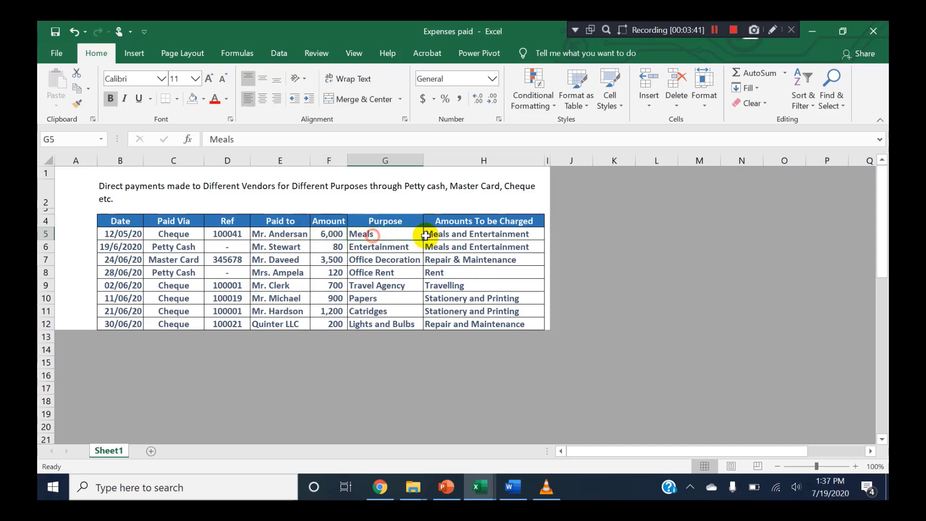
left_click(480, 233)
left_click(408, 233)
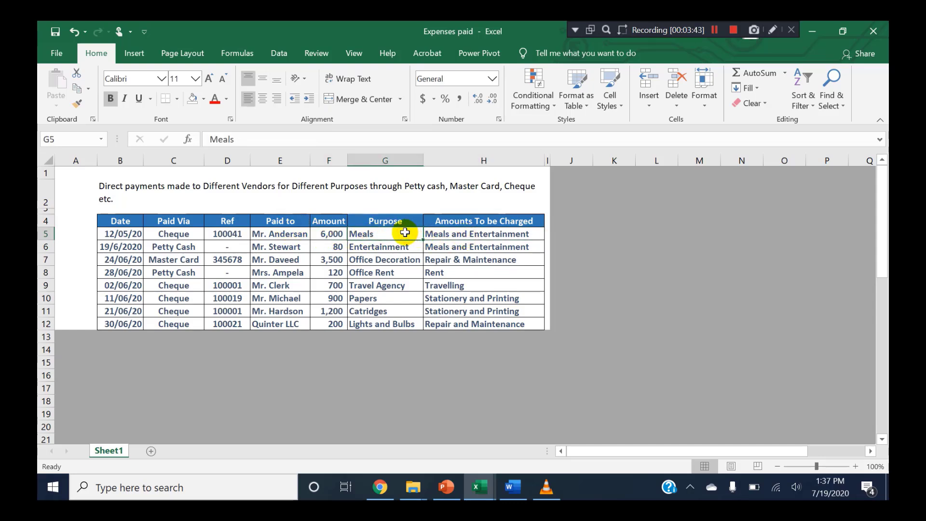
key("ctrl+c")
key("alt+Tab")
left_click(250, 261)
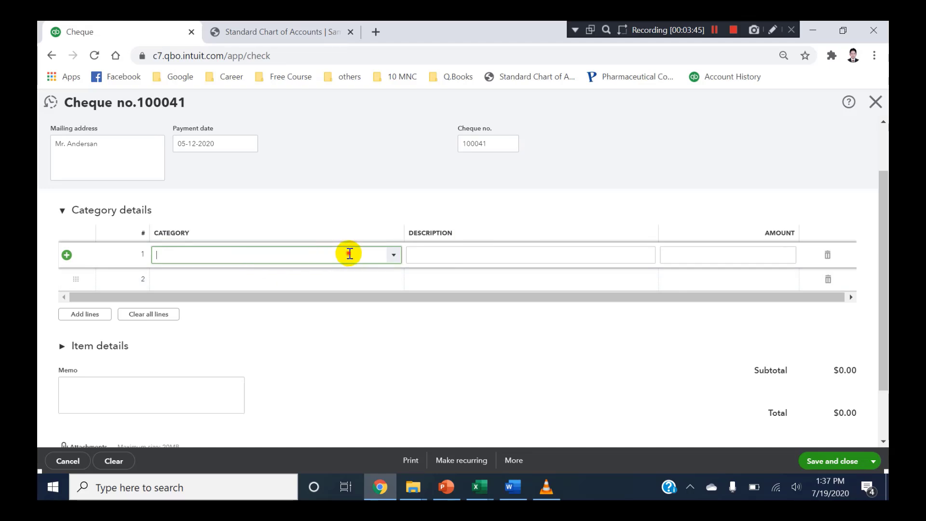
type("meals")
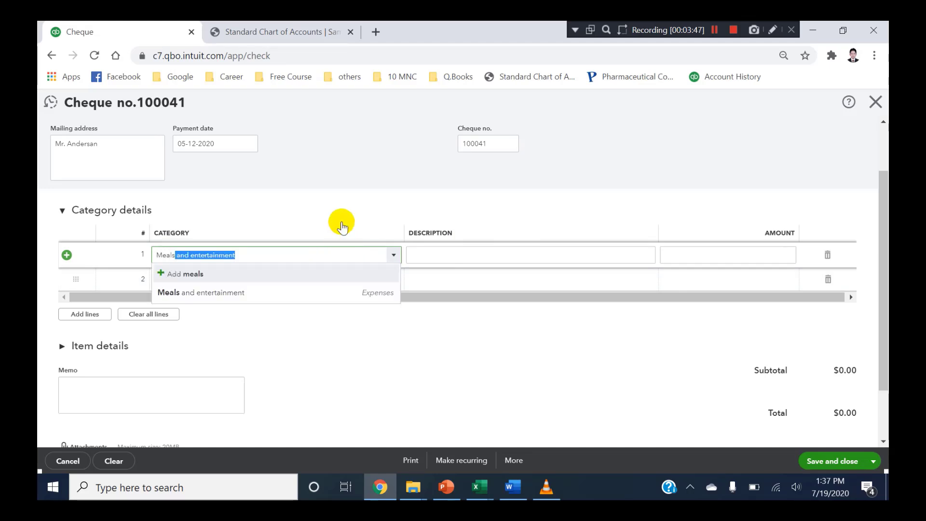
left_click(255, 295)
Step: Enter Meals as the first line's description and 6000 as its amount
left_click(463, 259)
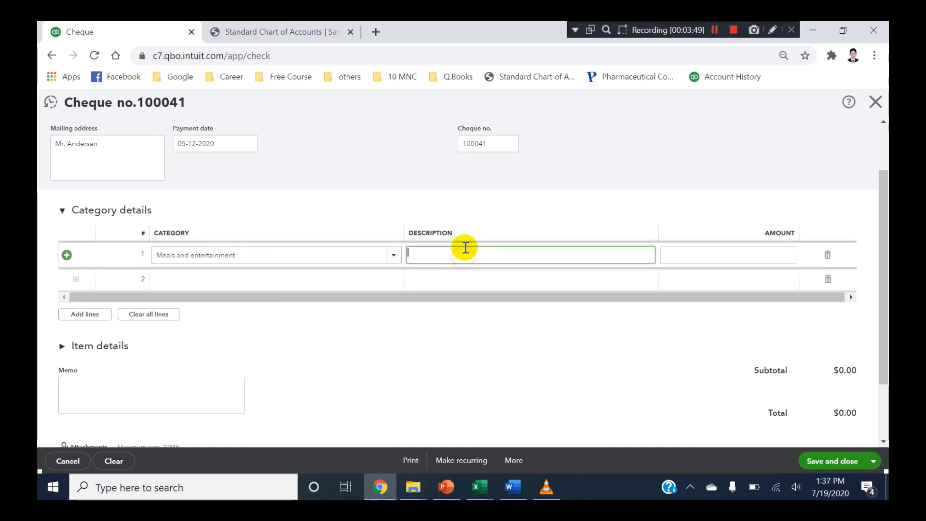
type("Meals")
left_click(702, 257)
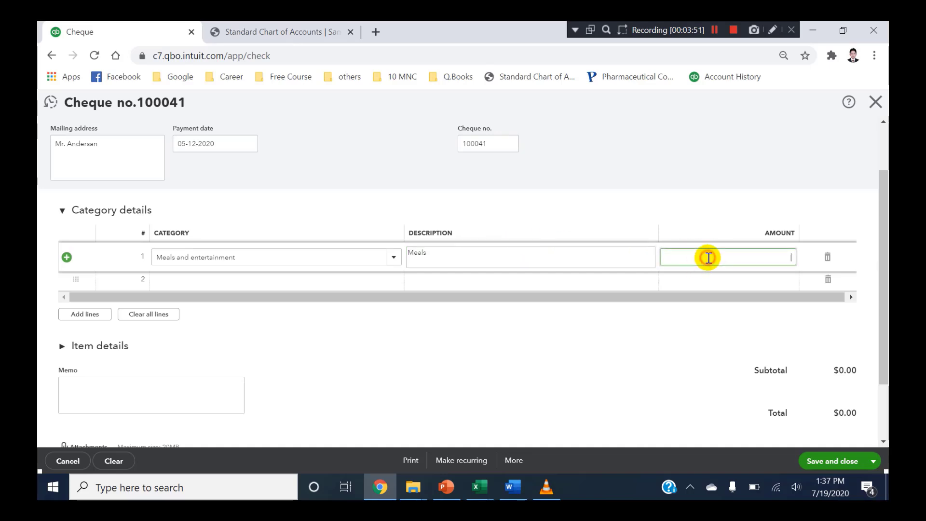
type("6000")
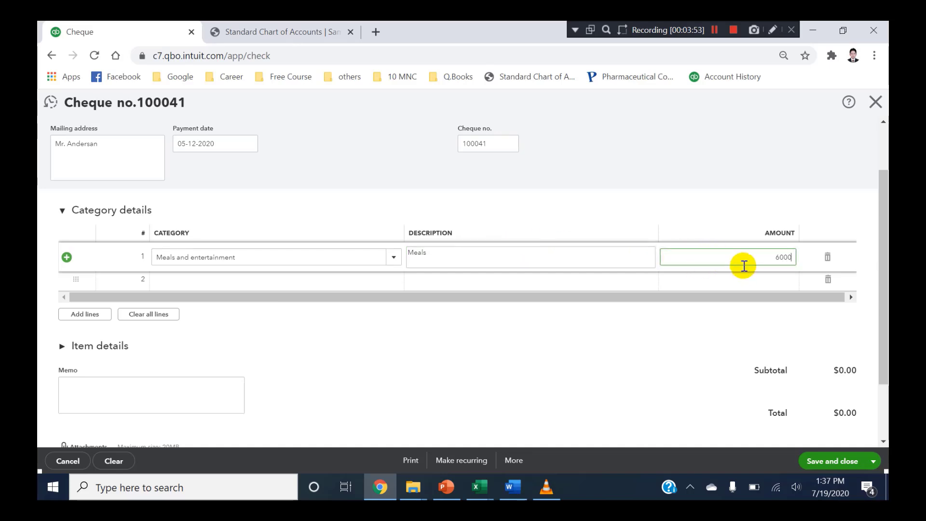
Step: Review the completed meals cheque, save it and close it
scroll(675, 270, "down", 2)
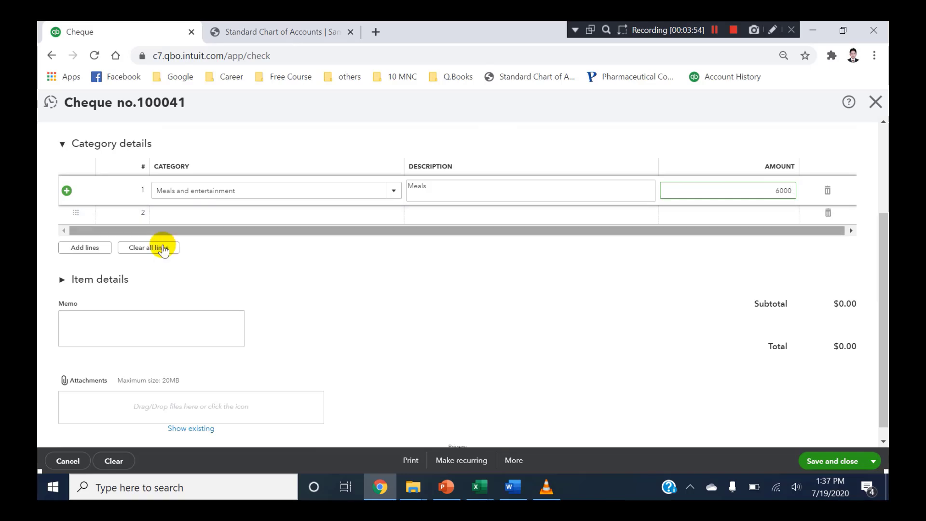
scroll(174, 280, "up", 2)
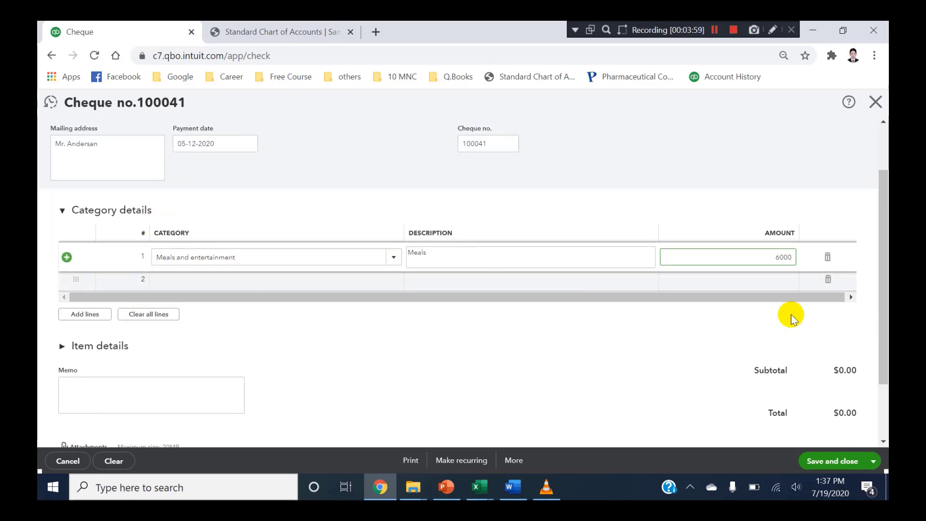
left_click_drag(887, 299, 879, 241)
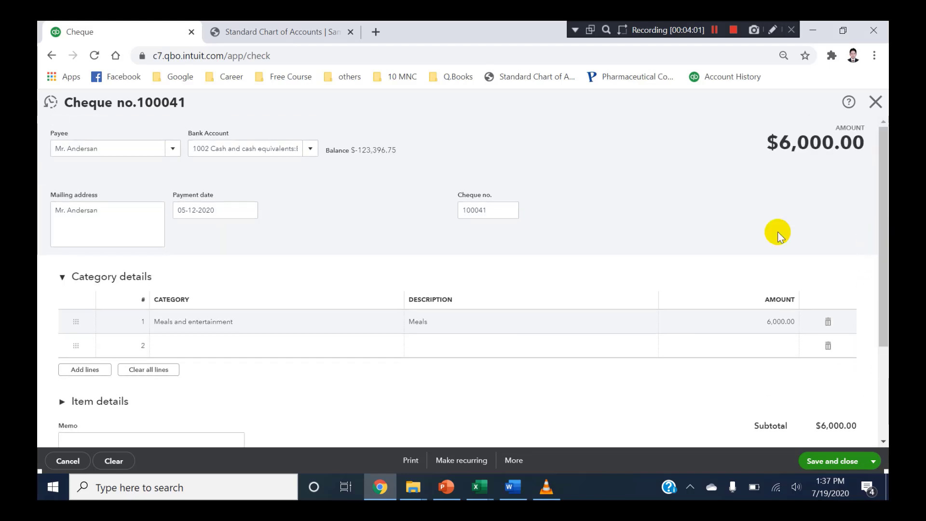
left_click(815, 466)
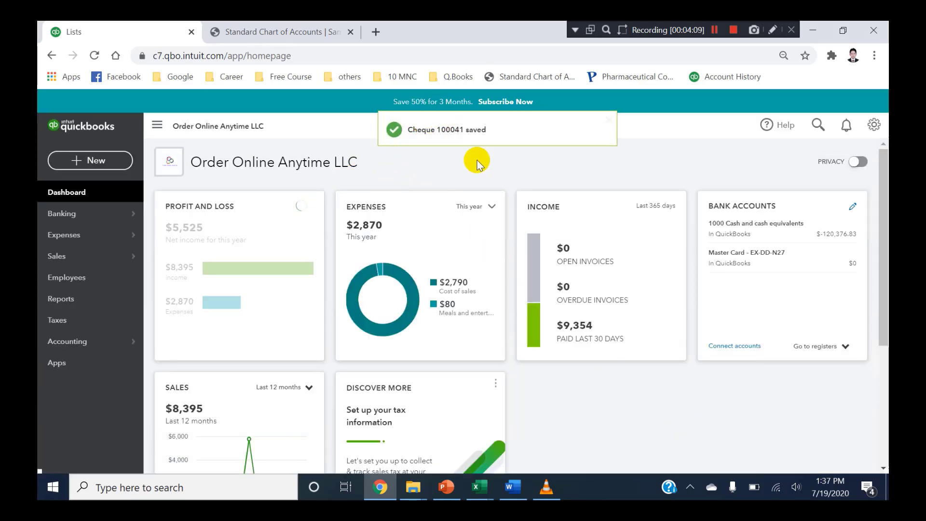
Step: Examine the remaining cheque payments in Excel rows 9 to 12, including row 9's date, payment method and reference
mouse_move(486, 485)
left_click(425, 461)
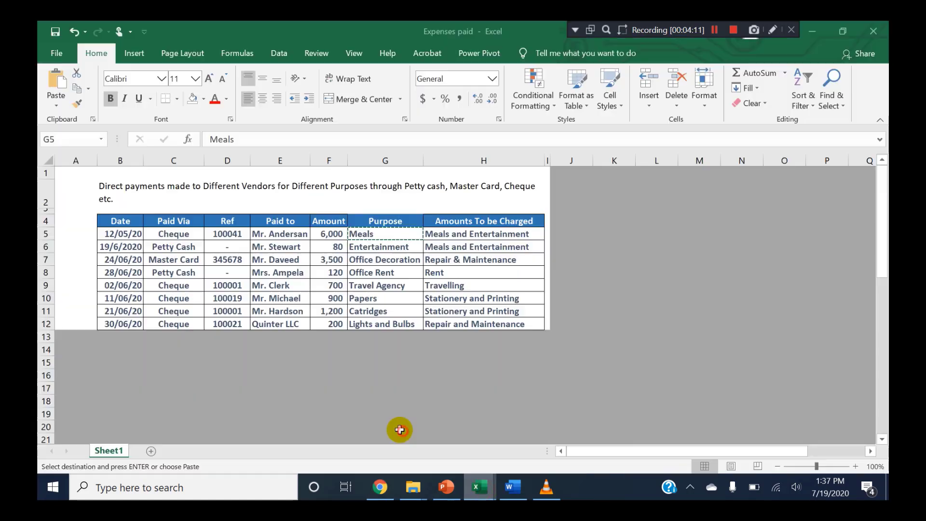
left_click_drag(168, 285, 174, 323)
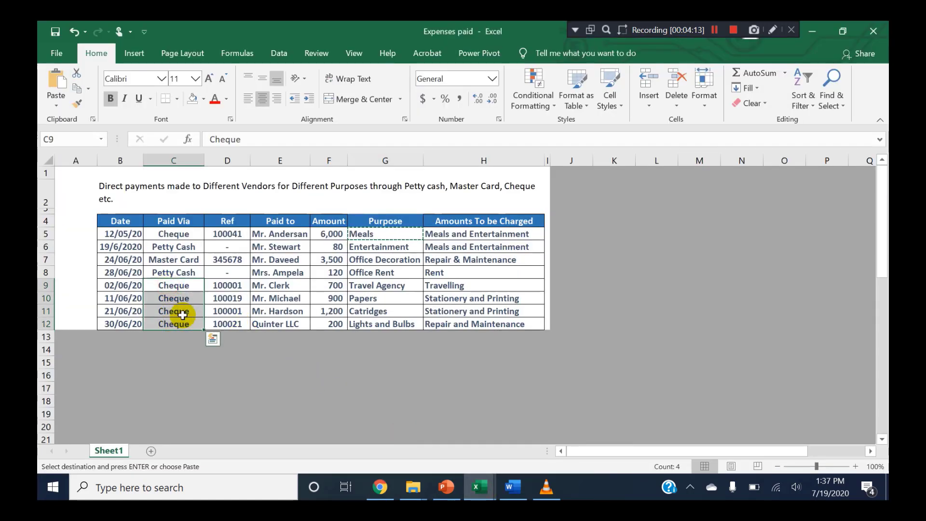
left_click(113, 285)
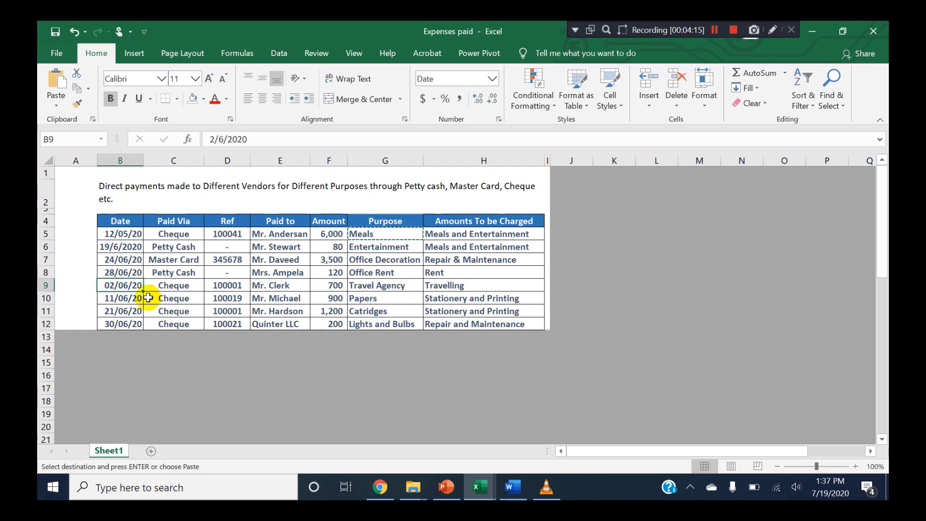
left_click(181, 286)
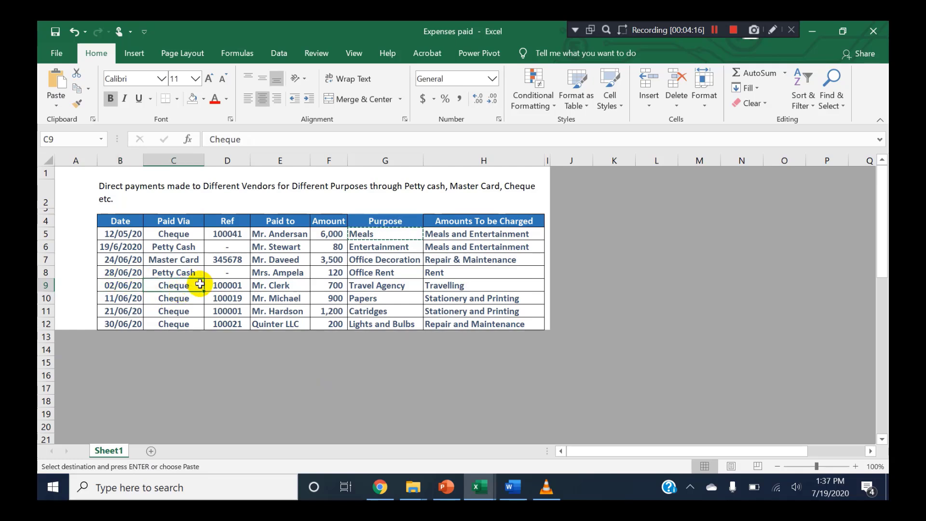
left_click(215, 285)
left_click(274, 300)
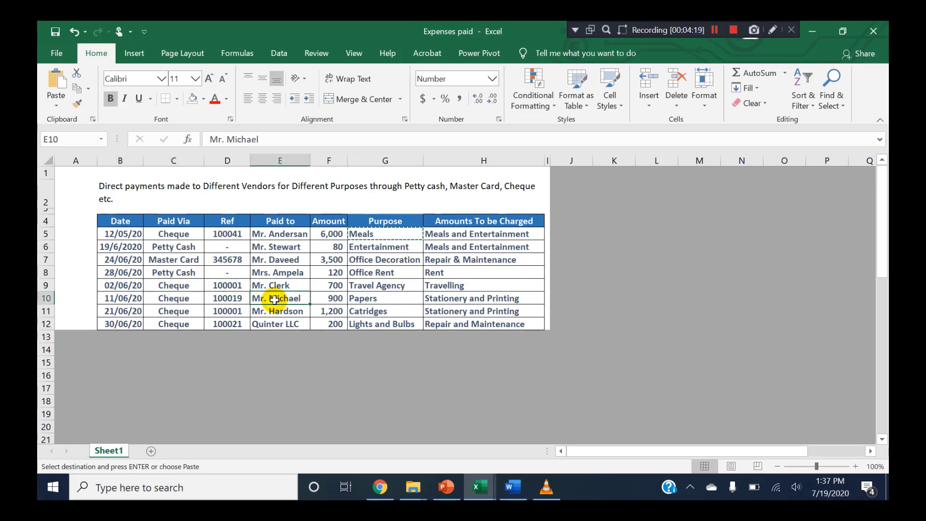
Step: Start a new cheque in QuickBooks with the payee copied from the Travel Agency payment in Excel row 9
left_click(281, 285)
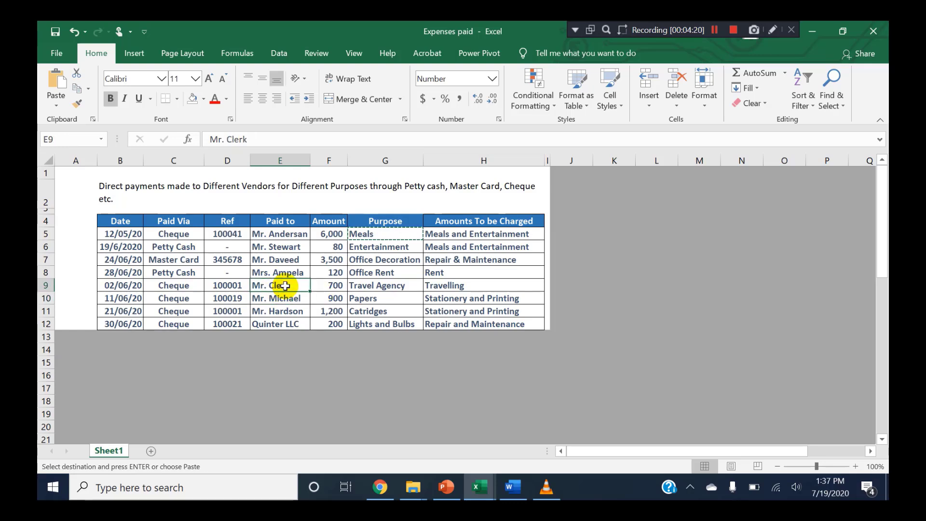
key("ctrl+c")
key("alt+Tab")
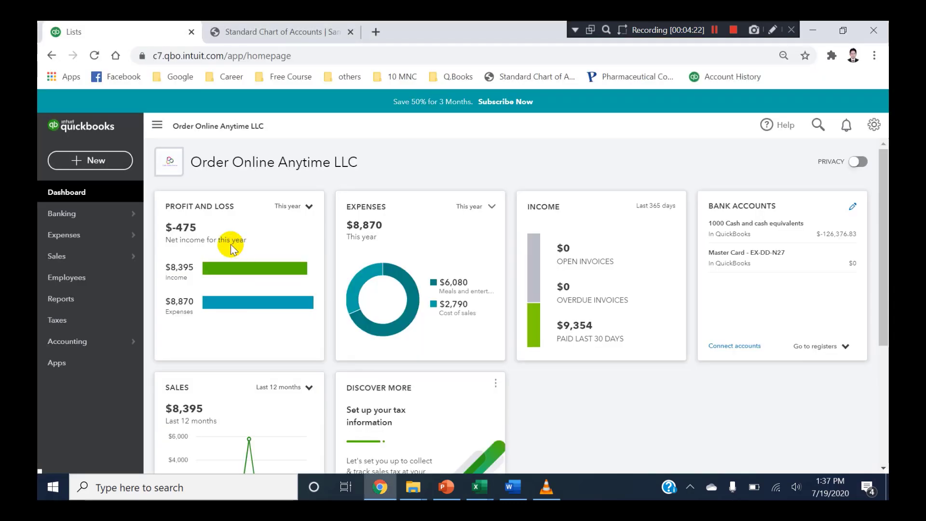
left_click(91, 160)
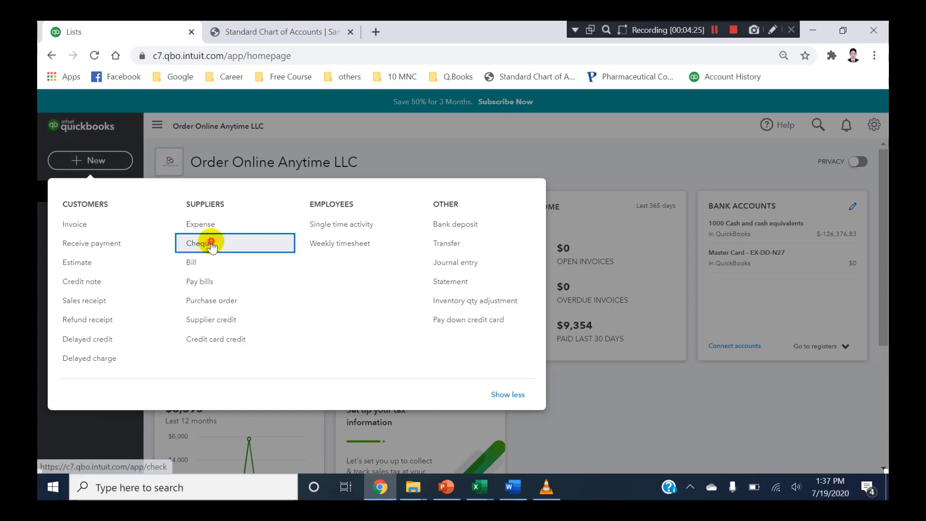
left_click(236, 241)
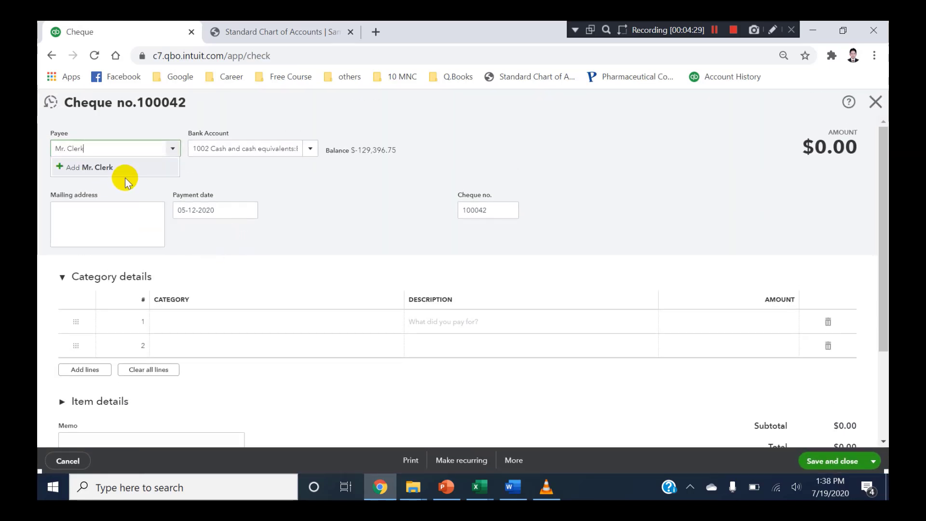
Step: Add the new cheque's payee as a new name of type Supplier and save it
left_click(60, 167)
left_click(310, 151)
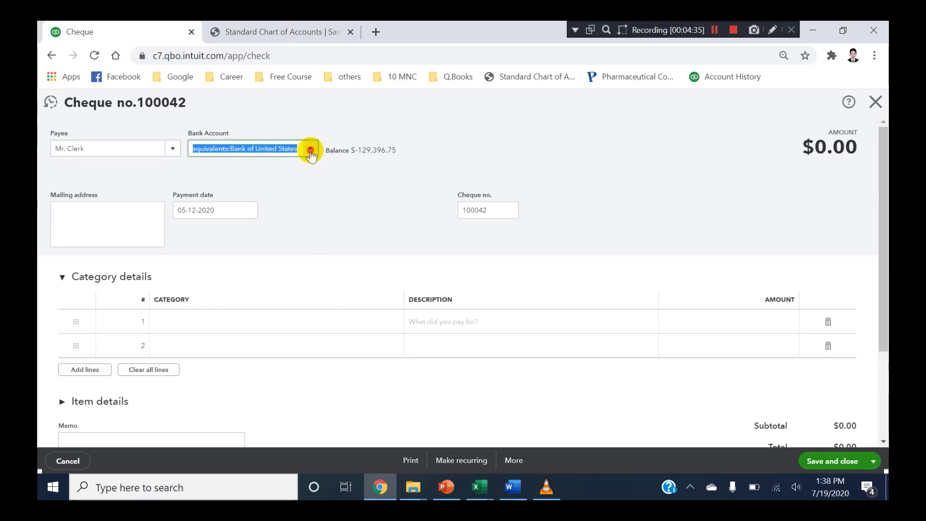
left_click(243, 227)
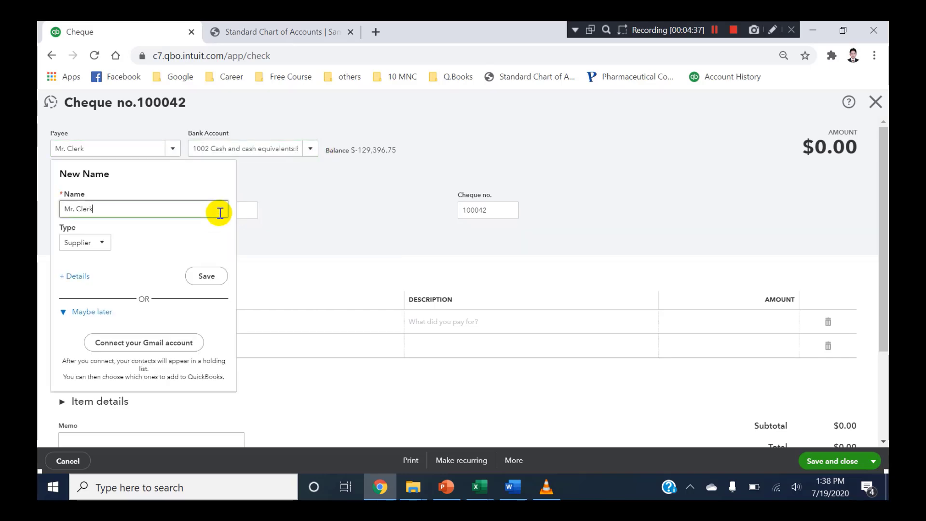
left_click(207, 276)
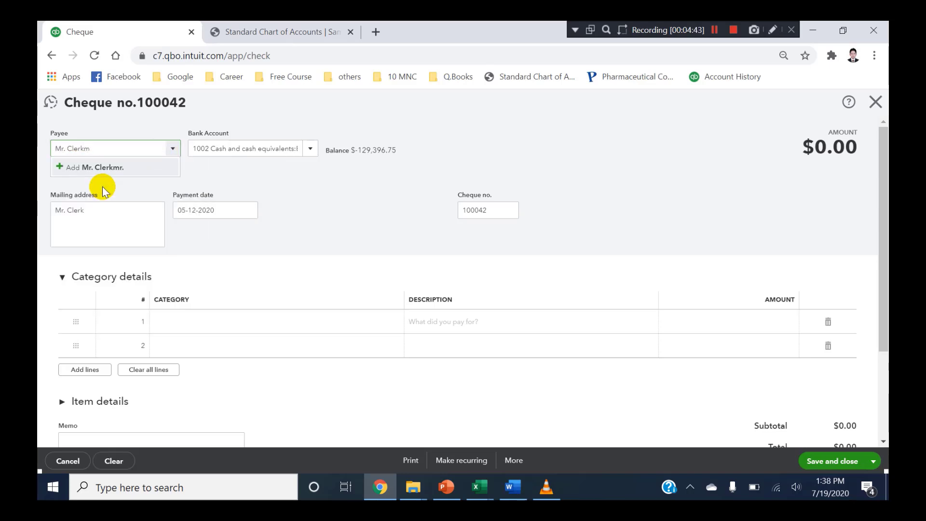
Step: Remove the stray character from the cheque's payee name and set the cheque number to 100001
key("BackSpace")
left_click(103, 186)
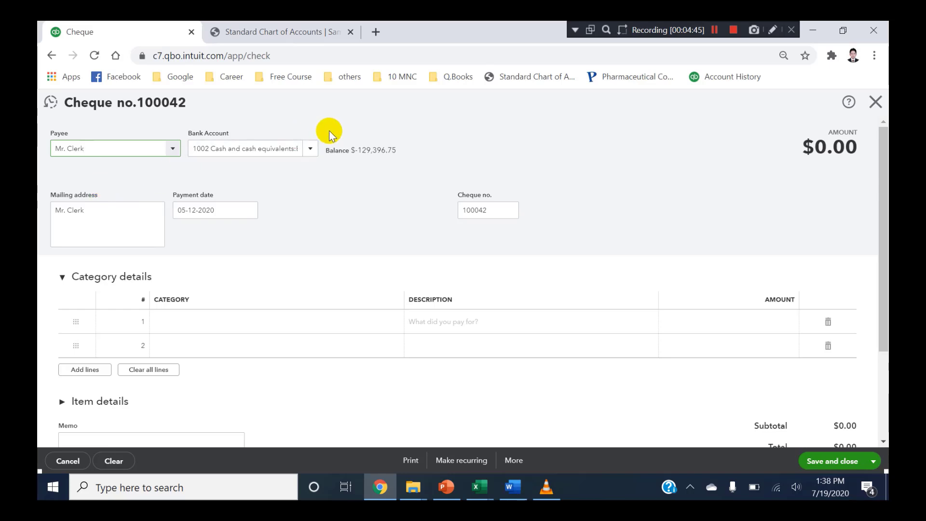
left_click(495, 210)
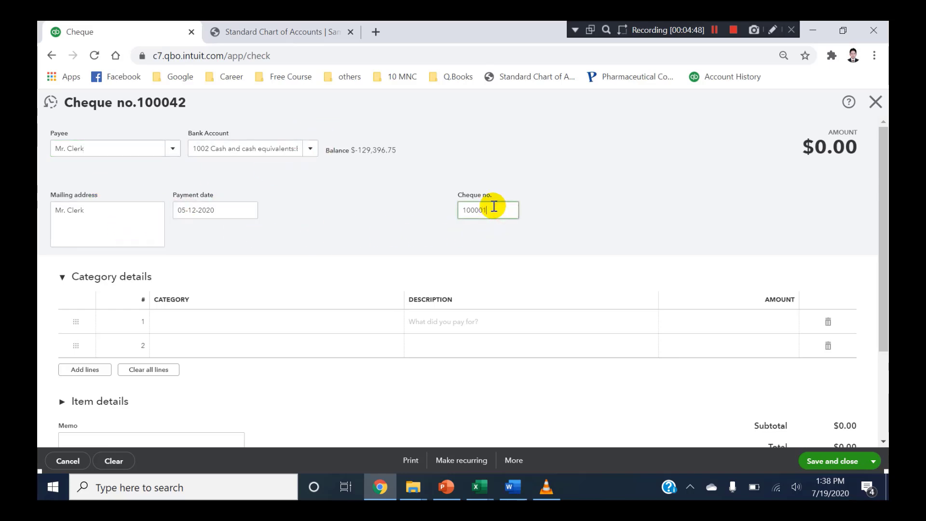
Step: Check row 9's reference, purpose and account to charge in the Expenses paid workbook in Excel, and copy the purpose Travel Agency
left_click(478, 487)
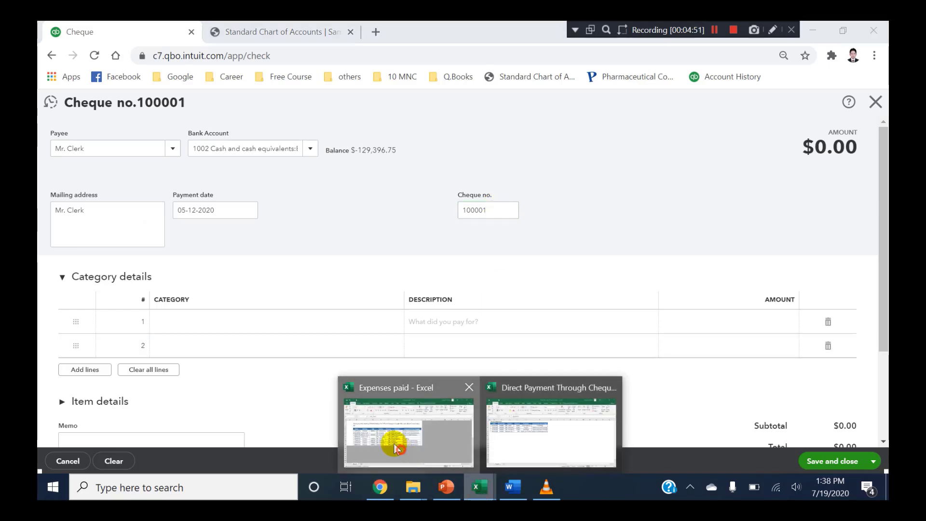
left_click(394, 443)
left_click(225, 286)
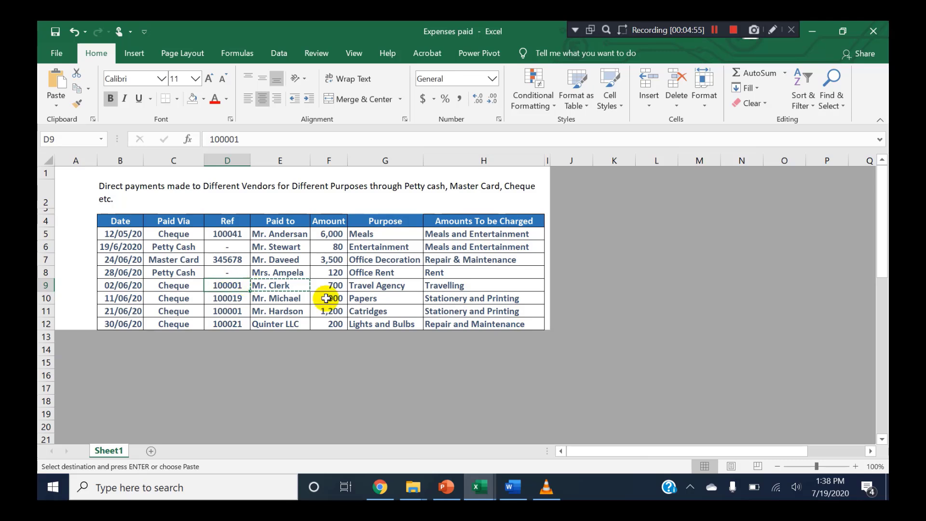
left_click(376, 286)
left_click(455, 289)
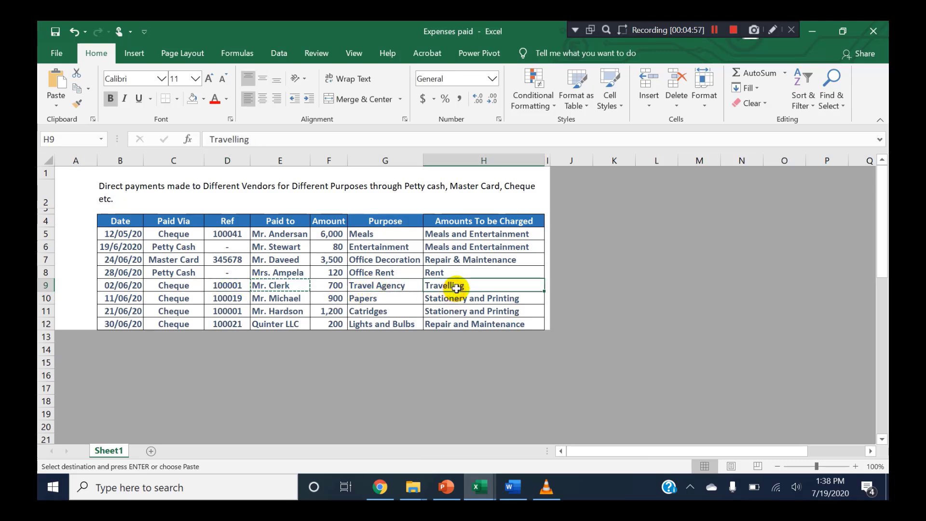
left_click(384, 281)
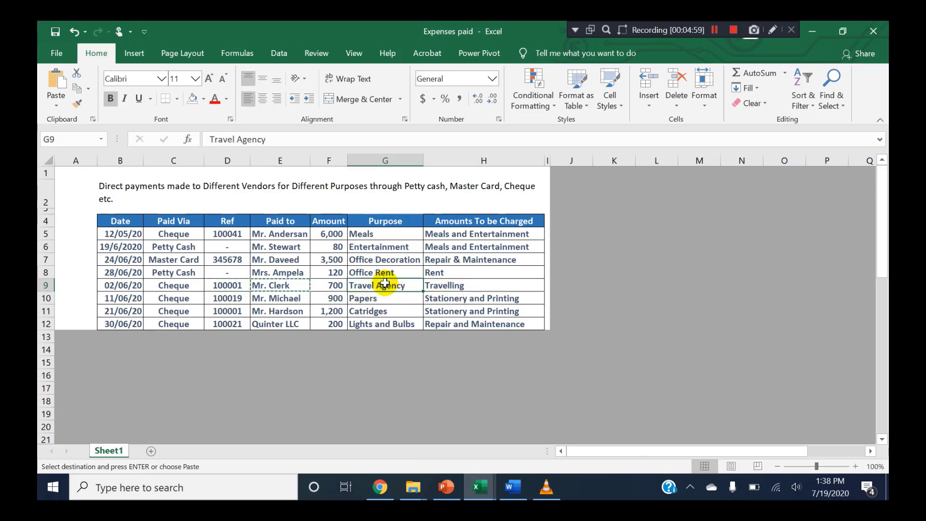
key("ctrl+c")
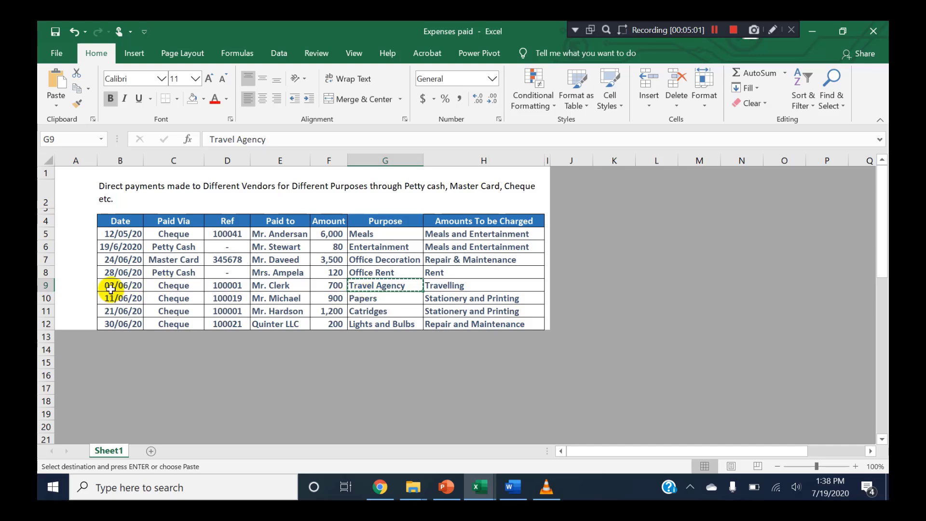
Step: Return to the cheque in QuickBooks and set its payment date to 06-02-2020
key("alt+Tab")
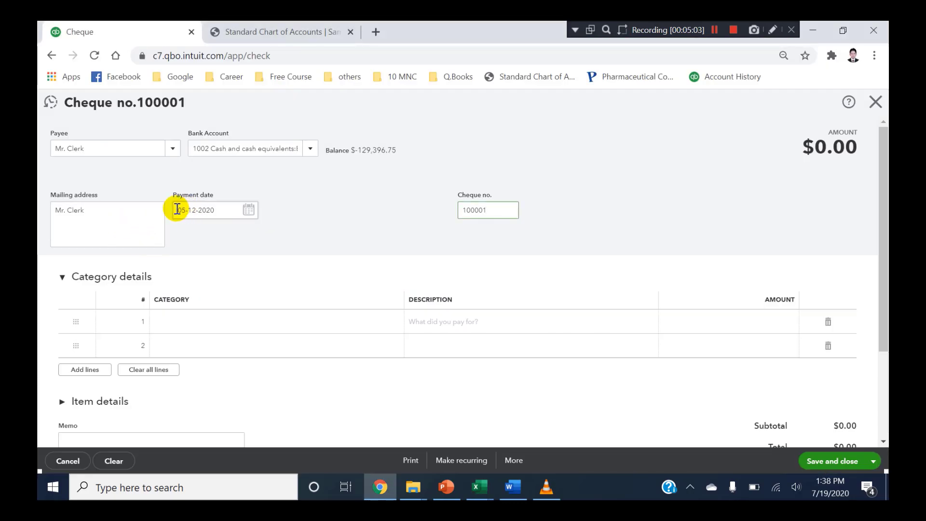
left_click(247, 211)
left_click(226, 237)
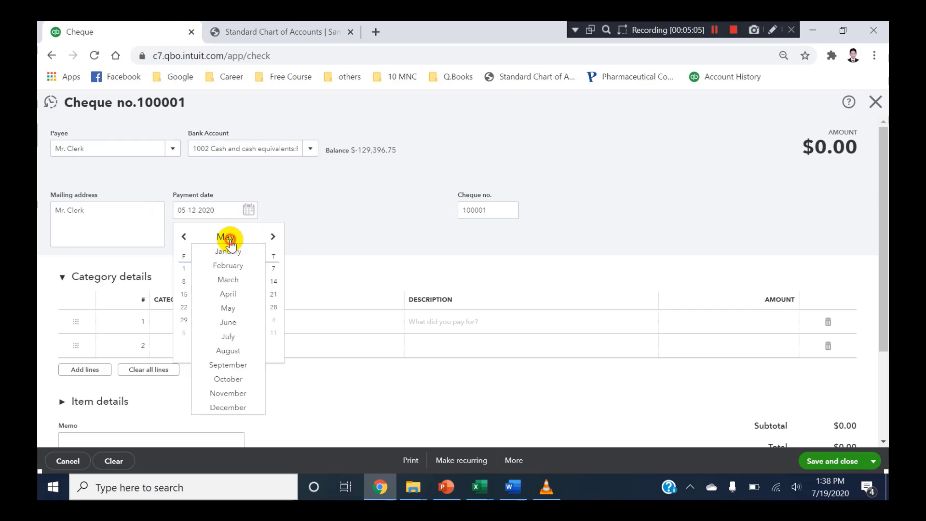
left_click(229, 322)
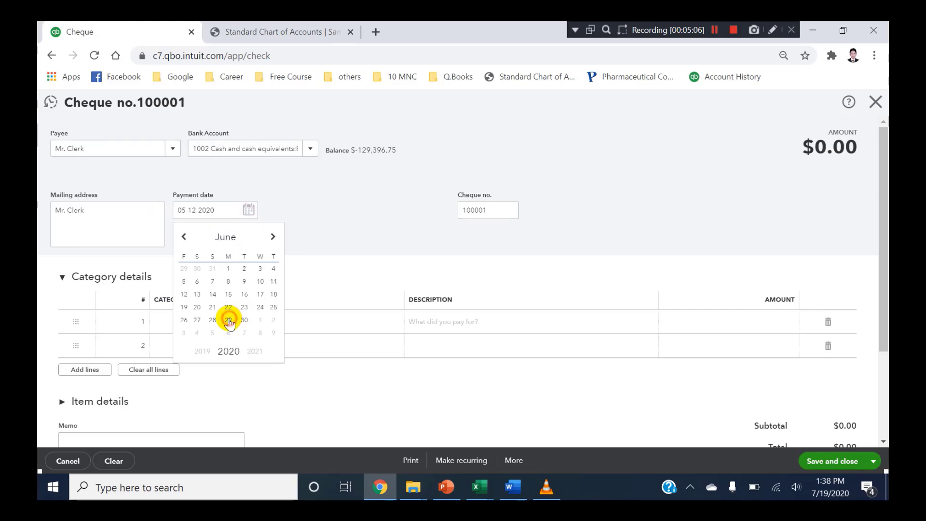
left_click(245, 268)
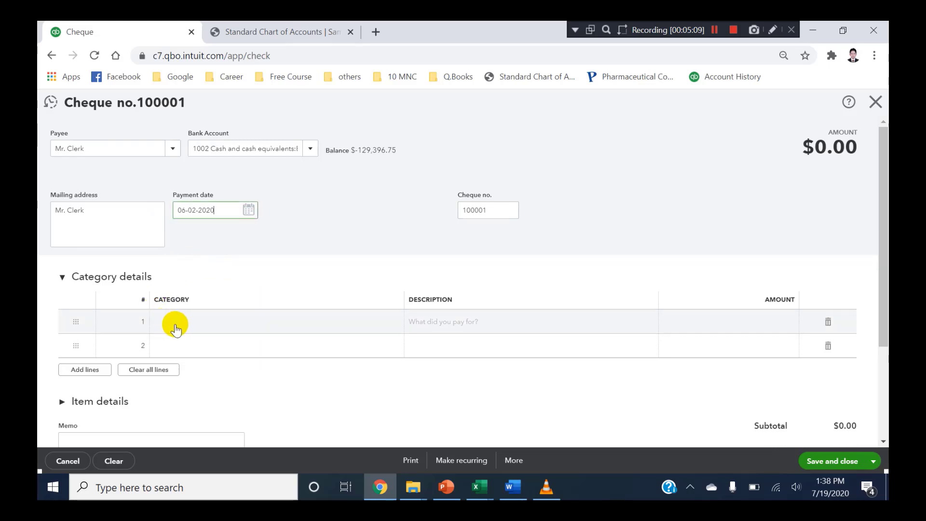
Step: Fill the cheque's first line with the category Travel expenses - selling expenses and the description Travel Agency
left_click(227, 323)
type("Travel Agency")
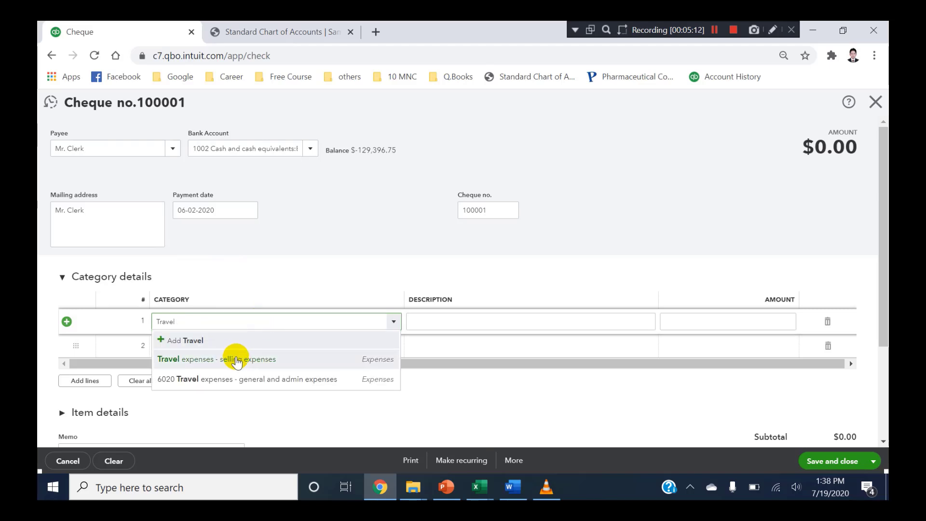
left_click(237, 364)
left_click(451, 319)
type("Travel Agency")
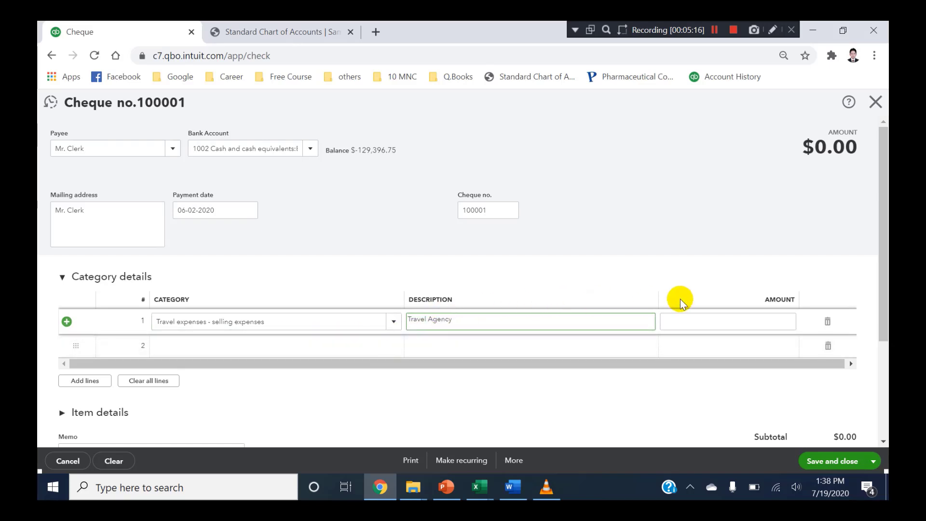
left_click_drag(882, 265, 879, 239)
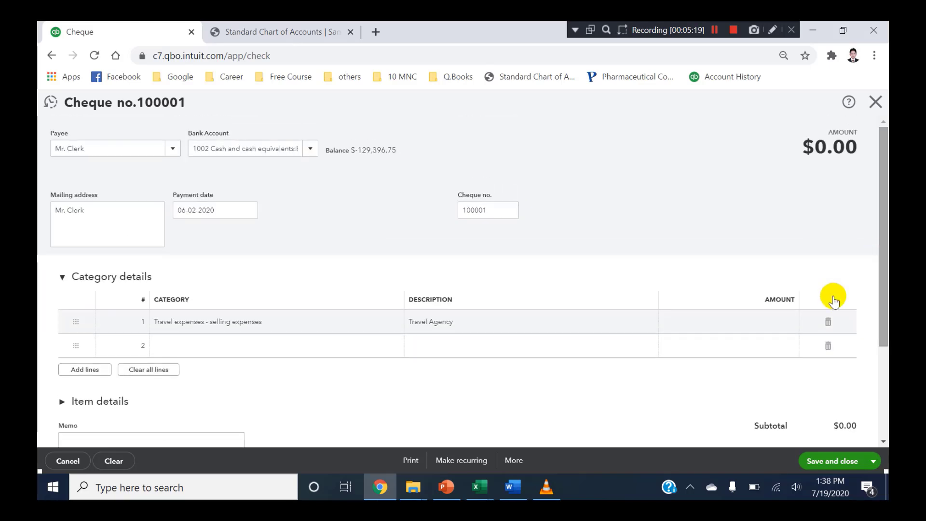
Step: Enter the 700 amount from Excel row 9 on the travel line, and save and close the cheque
left_click(717, 323)
mouse_move(479, 487)
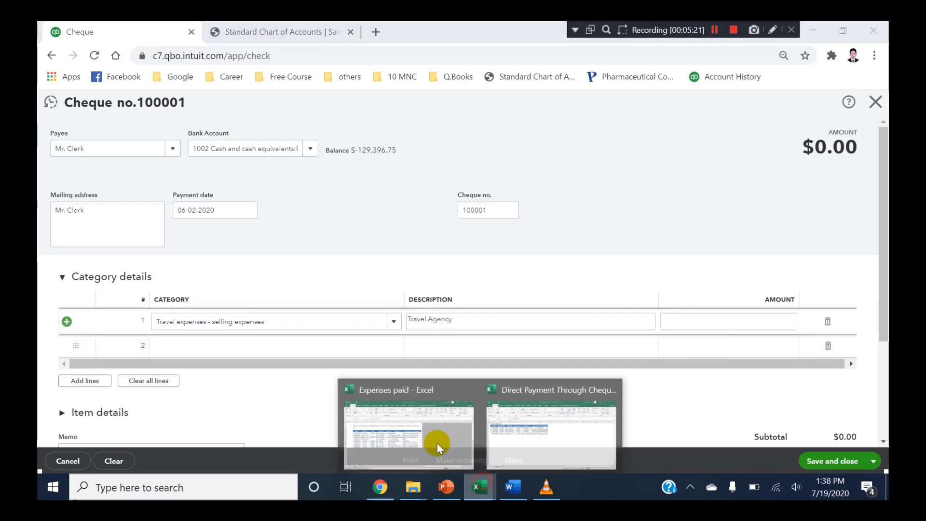
left_click(435, 440)
left_click(333, 246)
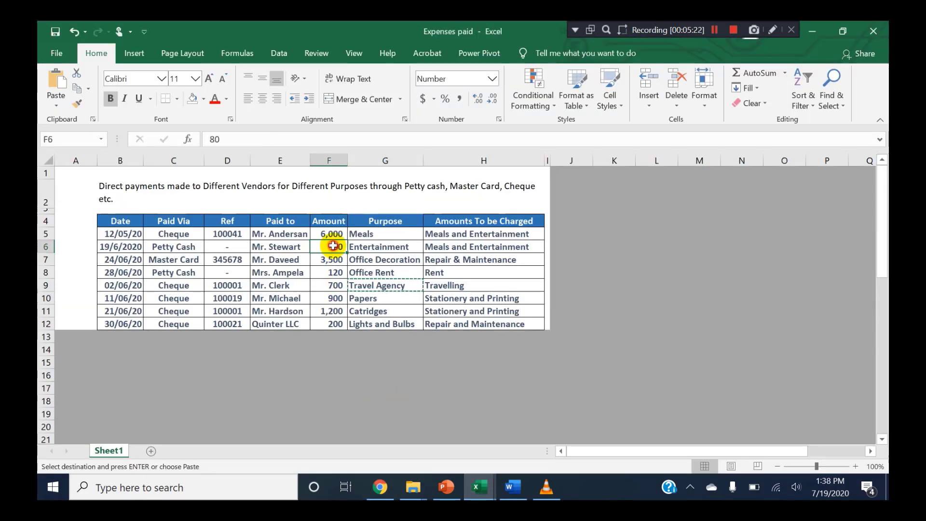
left_click(335, 289)
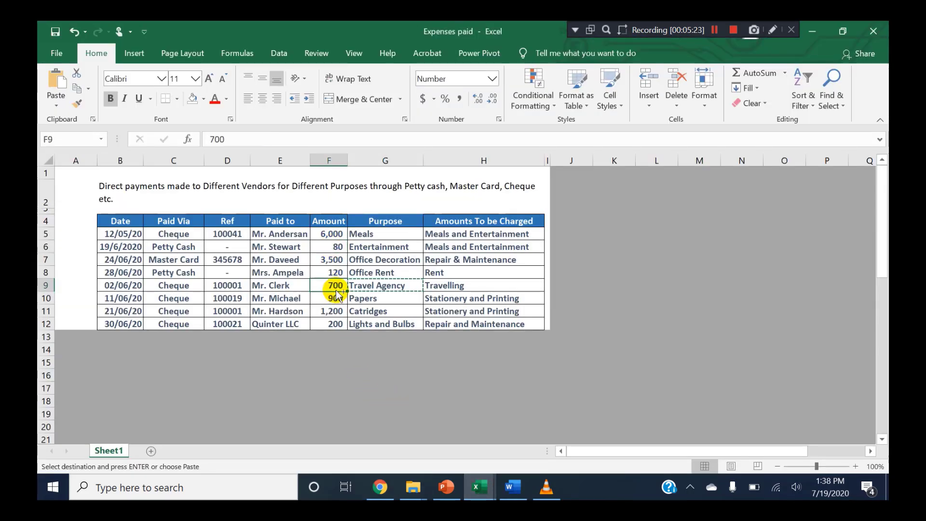
left_click(381, 487)
left_click(691, 321)
key("ctrl+v")
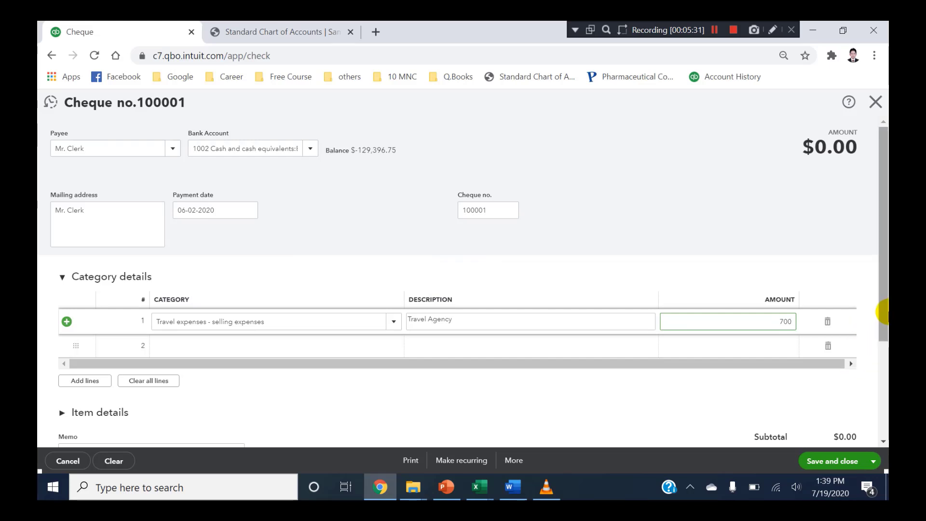
left_click_drag(883, 311, 865, 429)
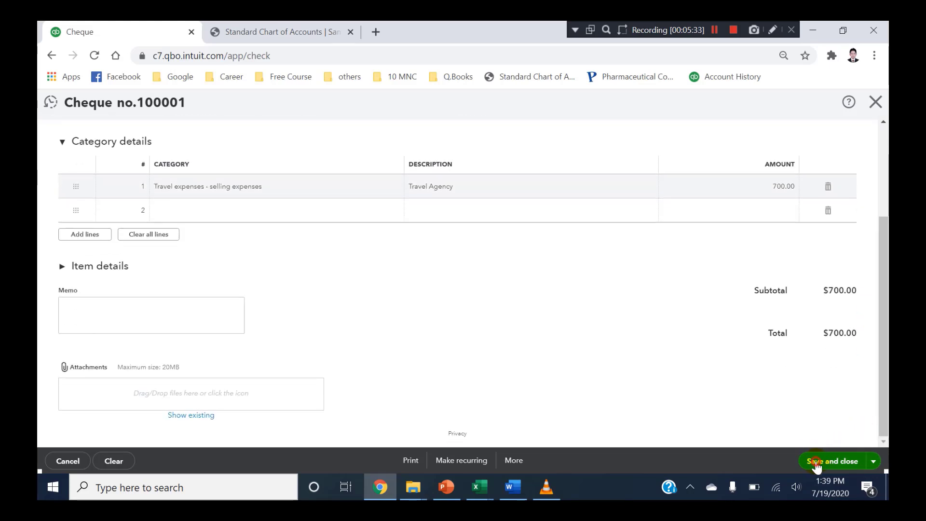
left_click(832, 461)
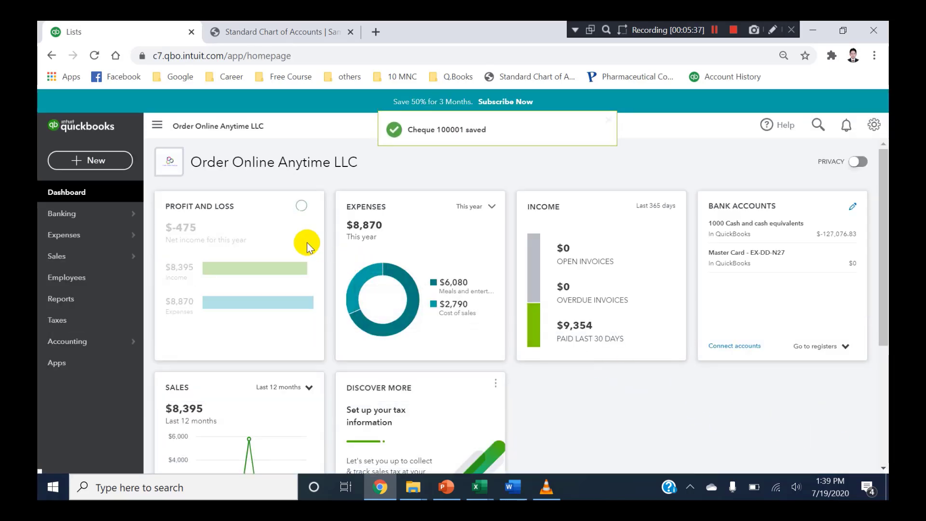
Step: Look over the remaining cheque references in the Expenses paid workbook and copy the payee of the petty cash entertainment payment in row 6
left_click(479, 486)
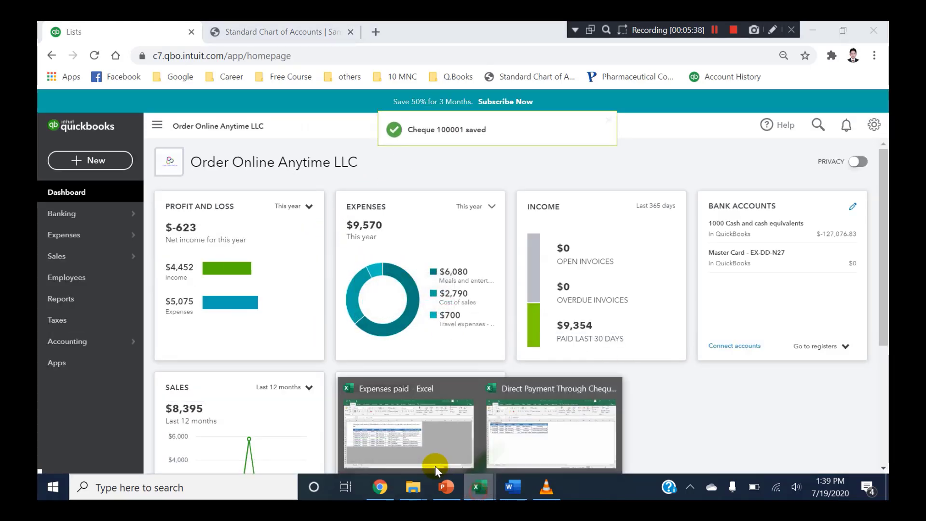
left_click(435, 466)
left_click(213, 298)
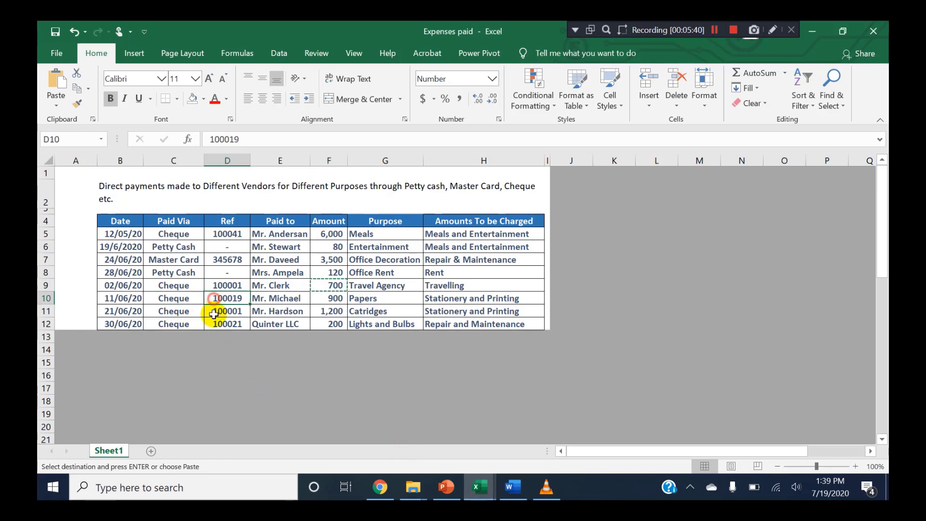
left_click_drag(214, 314, 216, 325)
left_click(181, 247)
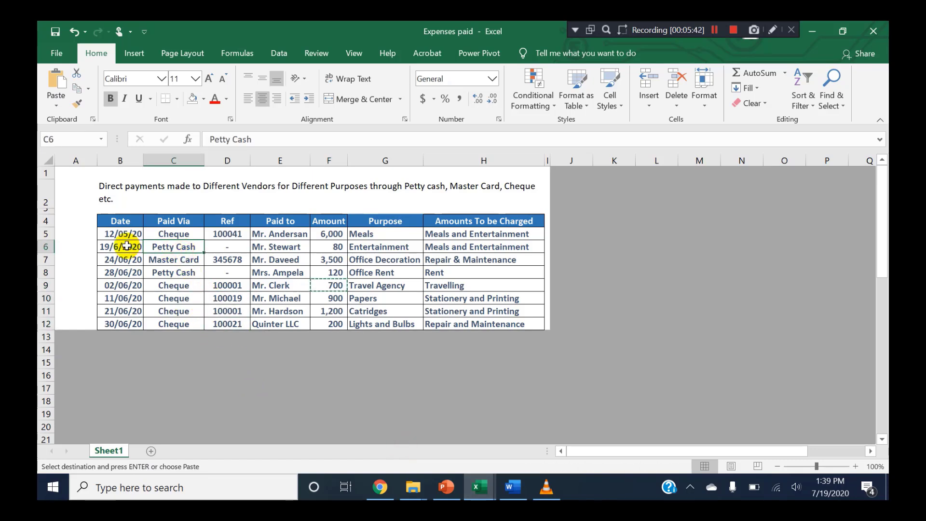
left_click(126, 246)
left_click(293, 249)
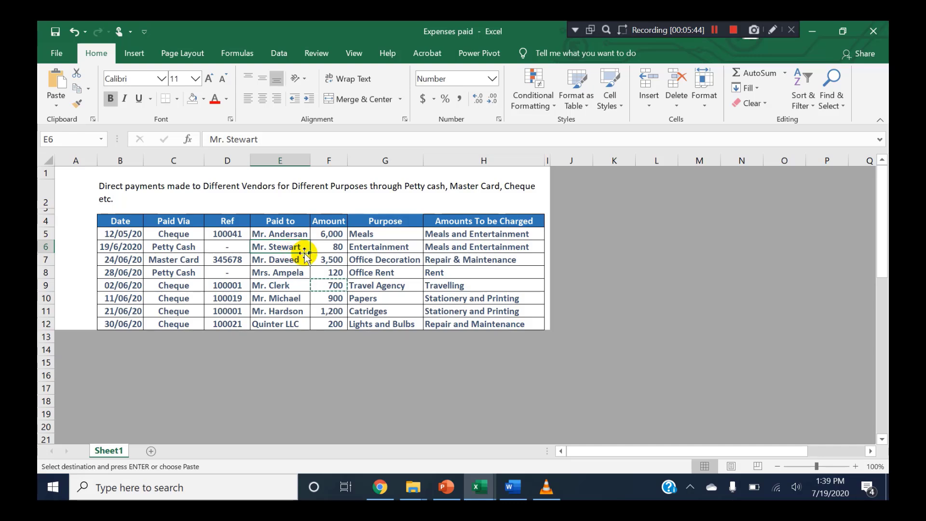
Step: Create a new expense in QuickBooks with the copied payee and 1006 Petty Cash as the payment account
left_click(382, 490)
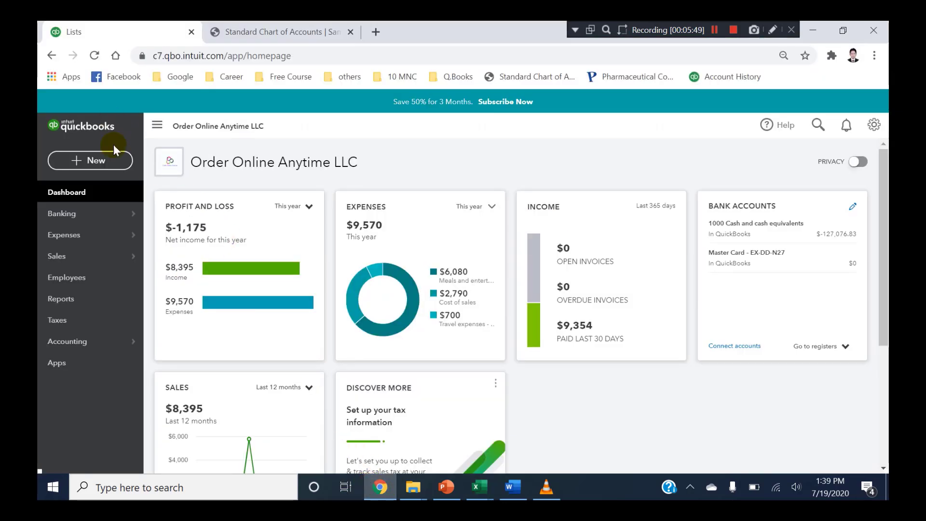
left_click(117, 161)
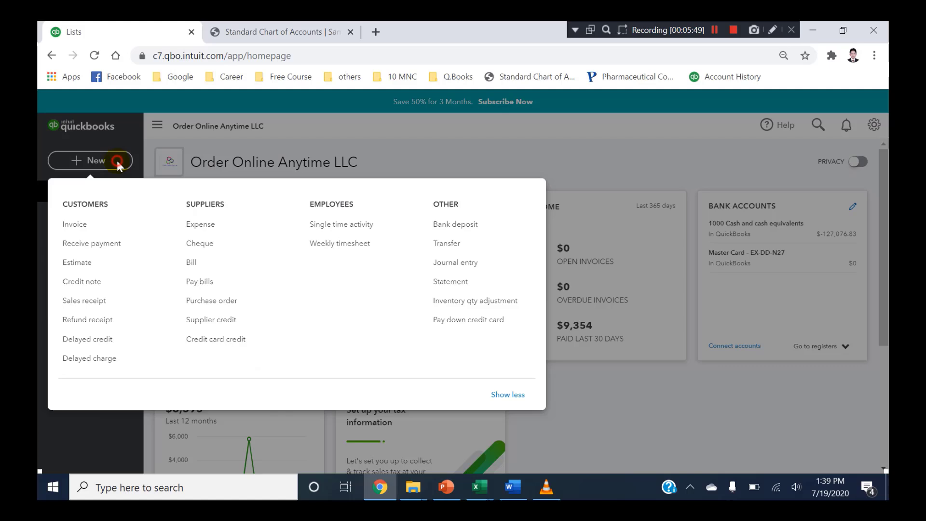
left_click(205, 227)
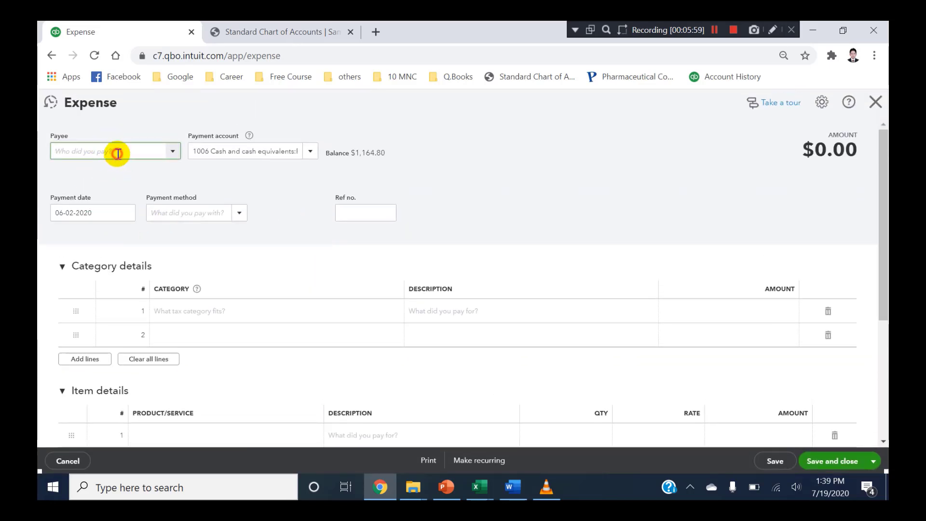
key("ctrl+v")
left_click(119, 186)
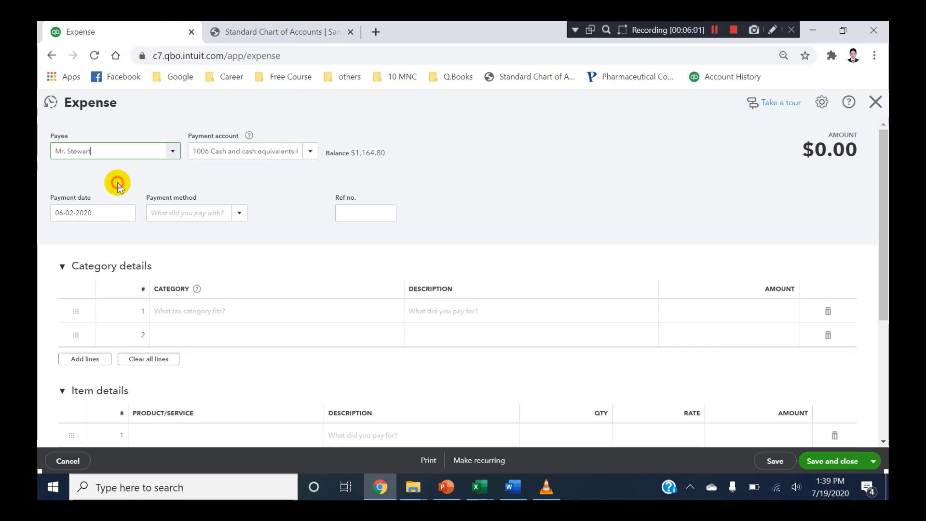
left_click(309, 153)
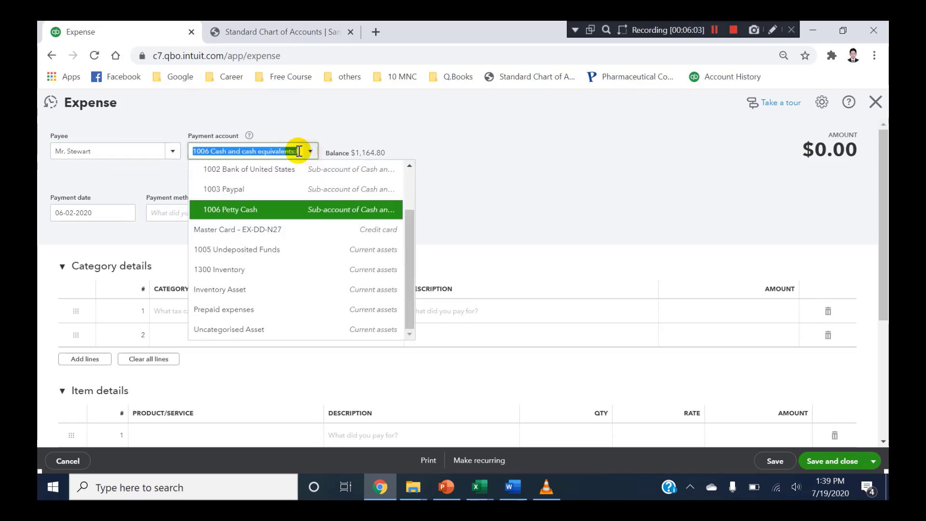
left_click(271, 212)
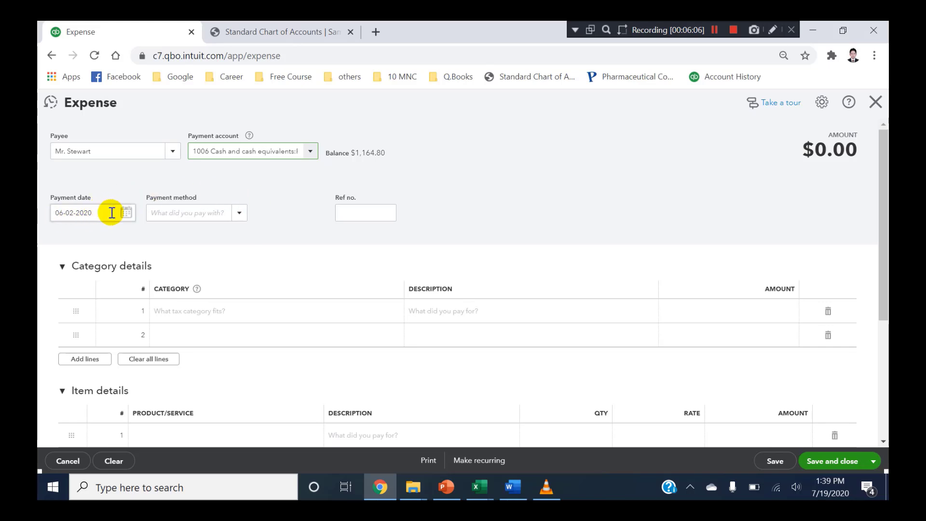
Step: Check the date and amount of the petty cash entertainment payment in Excel row 6, and return to the expense in QuickBooks
left_click(476, 487)
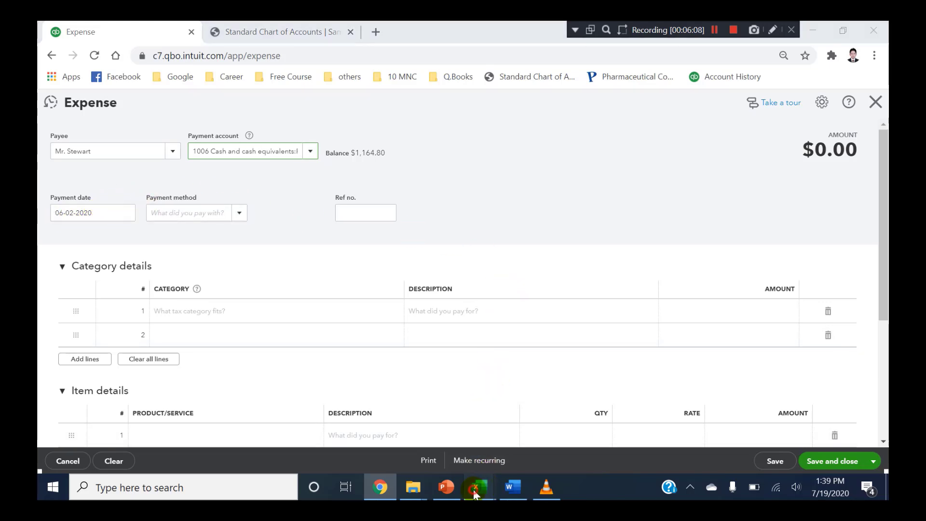
left_click(409, 433)
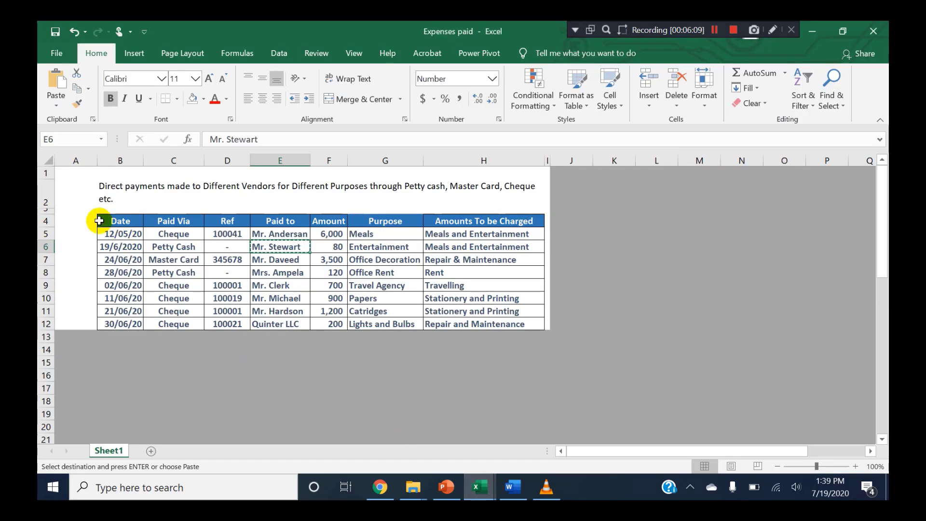
left_click(113, 247)
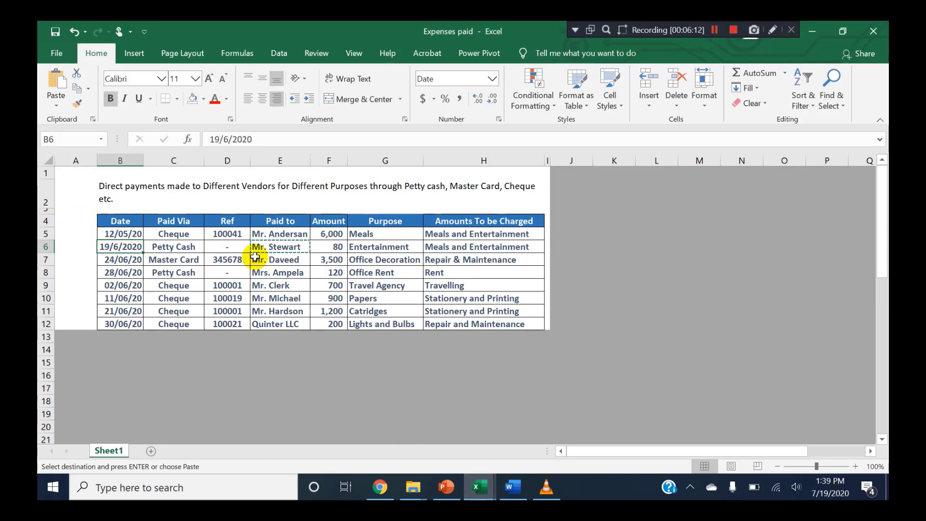
left_click(333, 246)
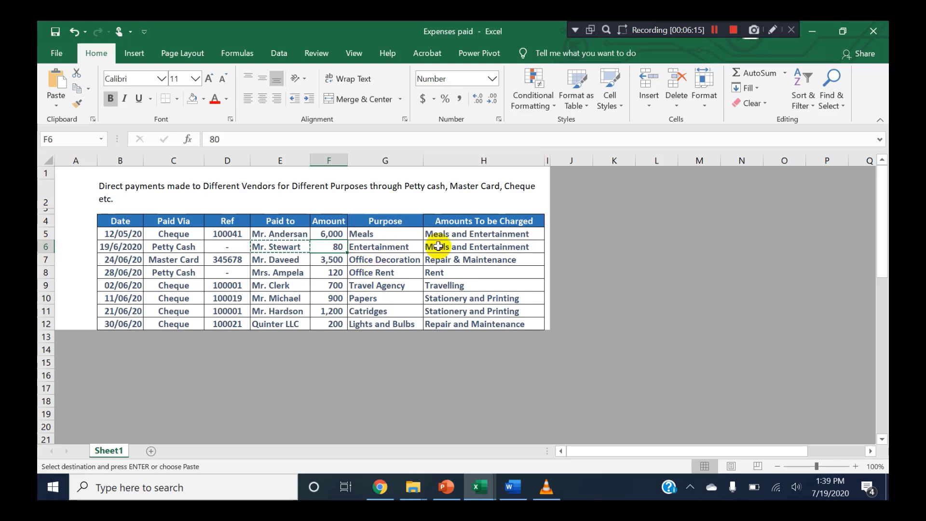
left_click(380, 487)
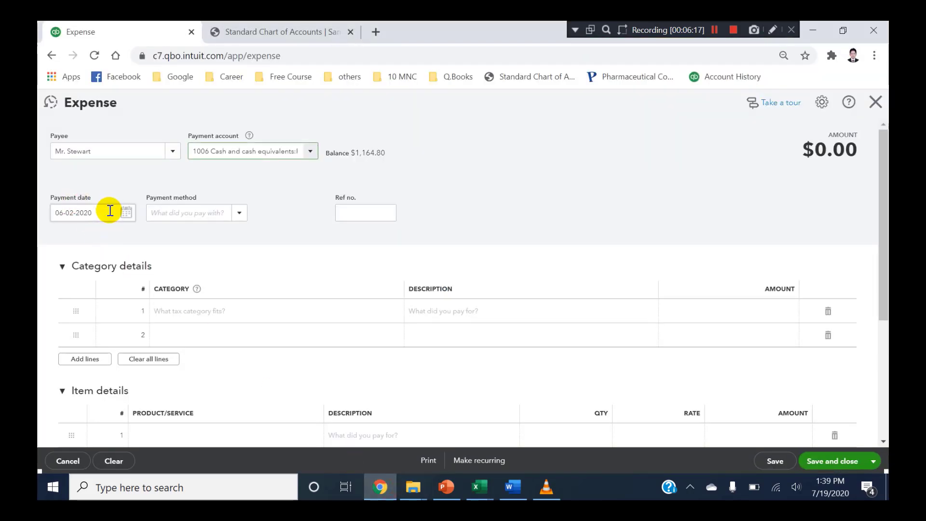
Step: Set the expense's payment date to 06-19-2020 and the payment method to Cash, leaving the reference number empty
left_click(128, 215)
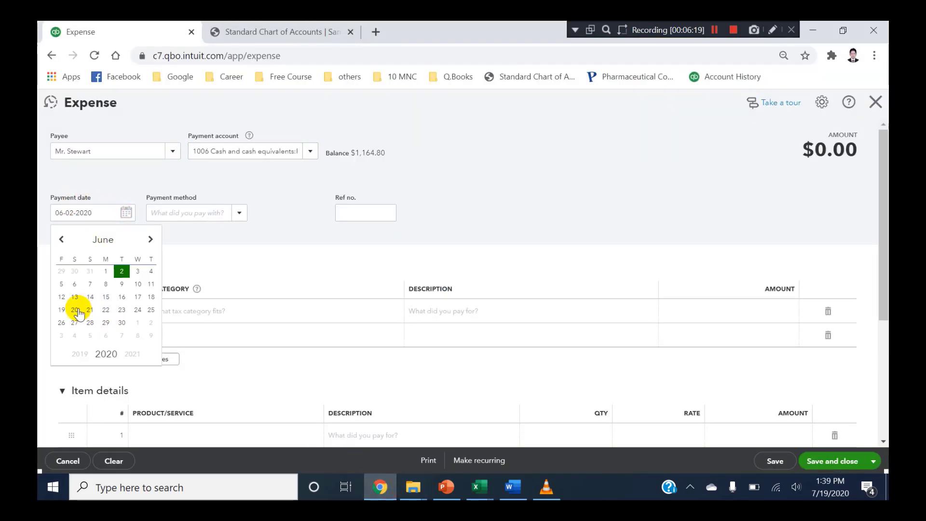
left_click(61, 309)
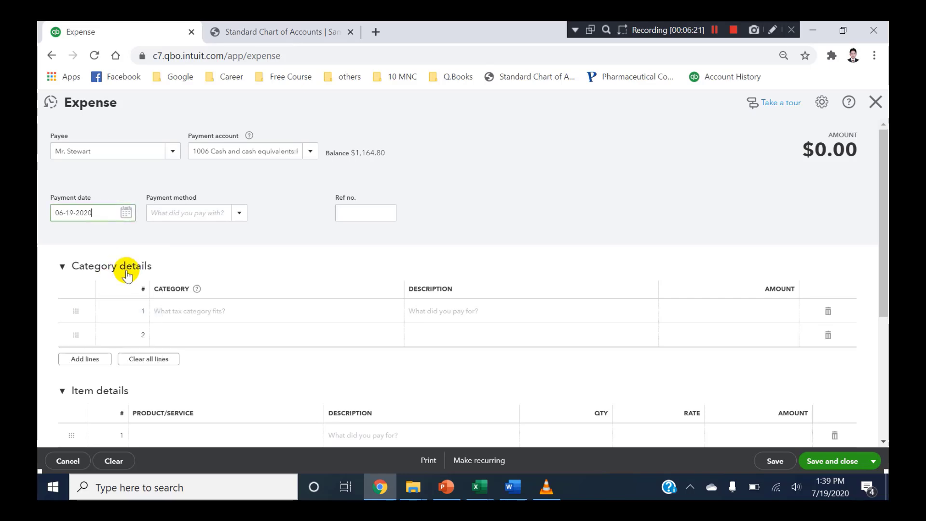
left_click(240, 212)
left_click(179, 255)
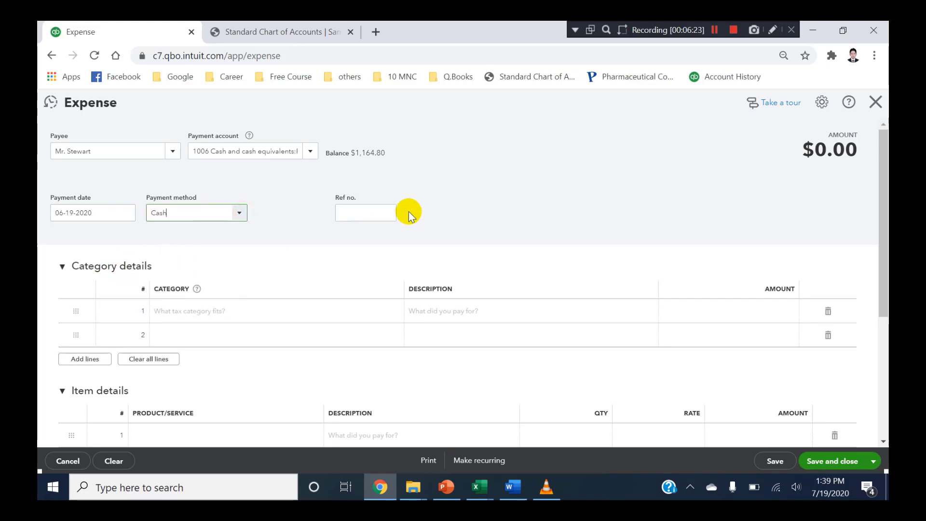
left_click(366, 203)
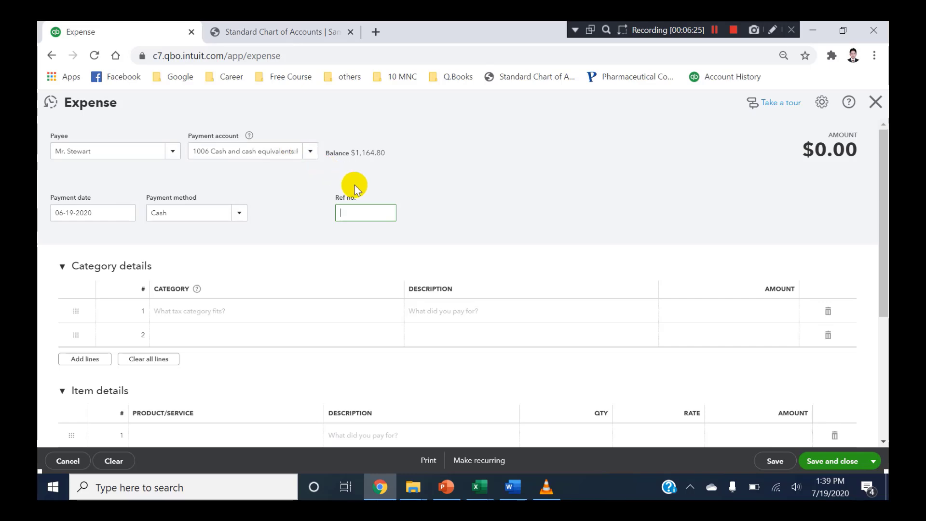
Step: Copy the amount 80 from row 6 of the Expenses paid workbook in Excel into the expense's first category line in QuickBooks
left_click(711, 311)
mouse_move(479, 487)
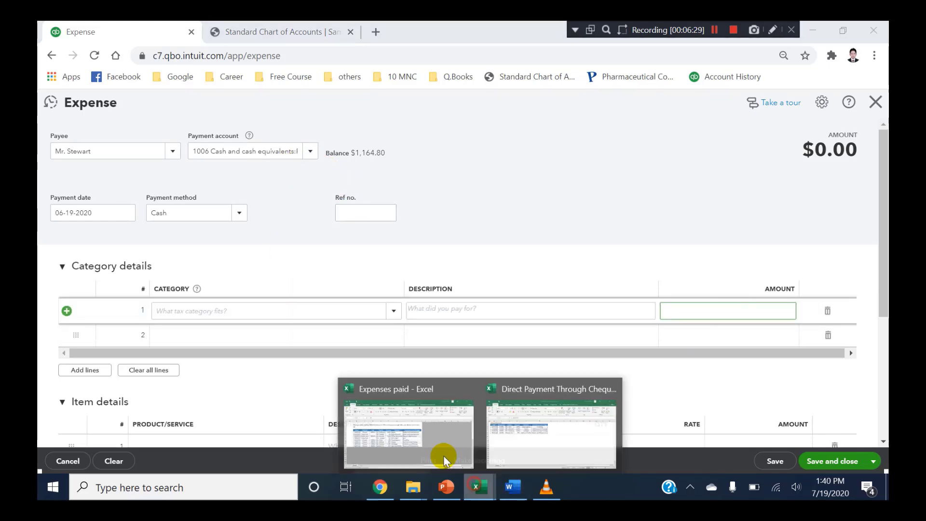
left_click(444, 454)
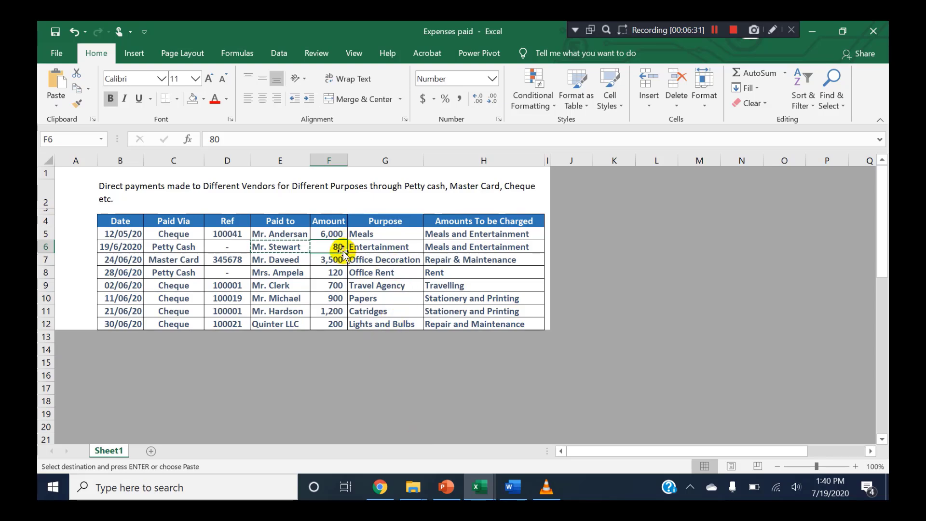
key("alt+Tab")
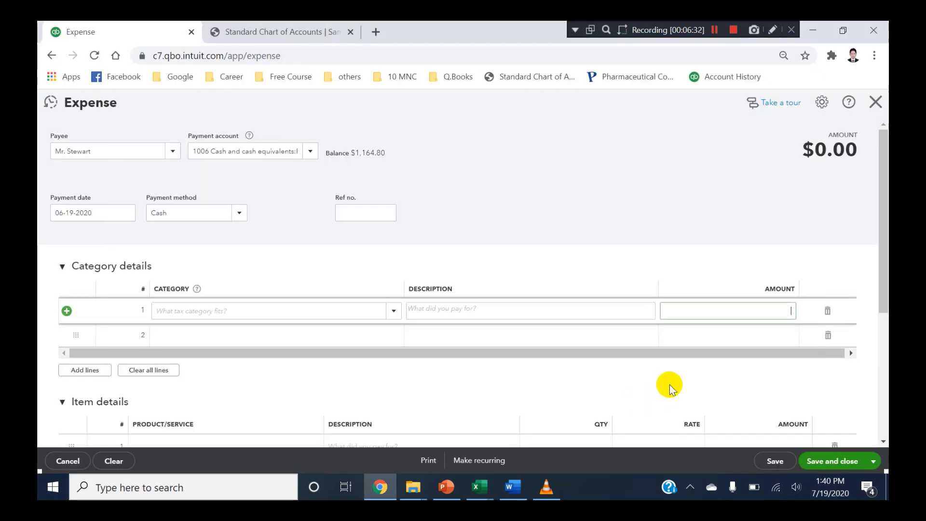
left_click(737, 313)
key("ctrl+v")
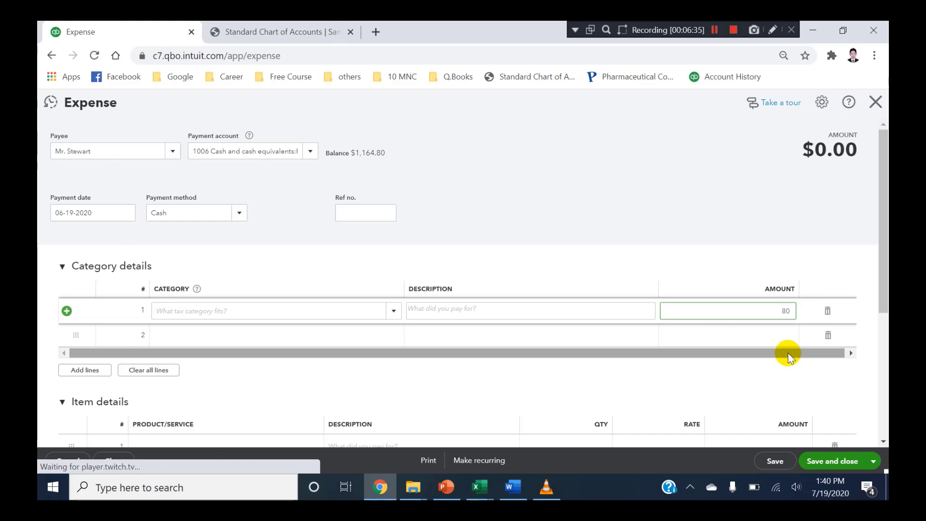
Step: Assign the Meals and entertainment category to the first line and describe it as Entertainment
left_click(229, 314)
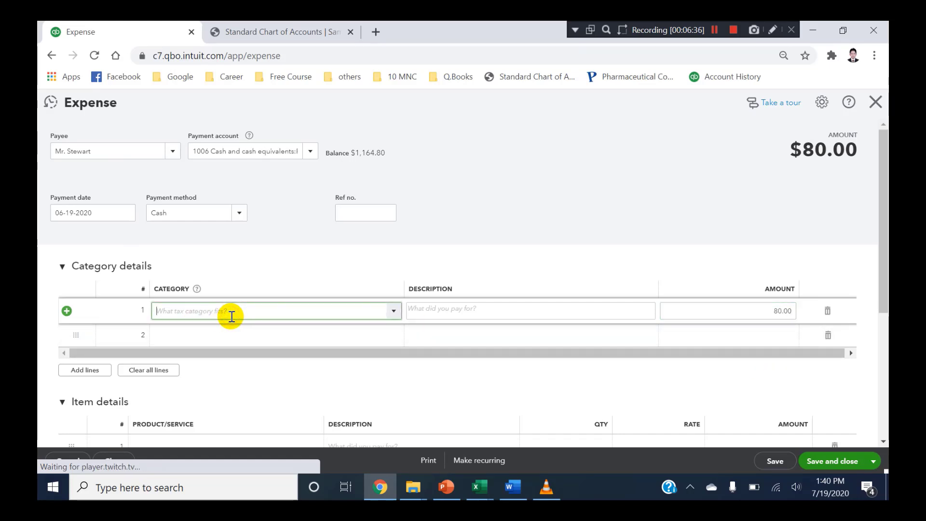
type("enter")
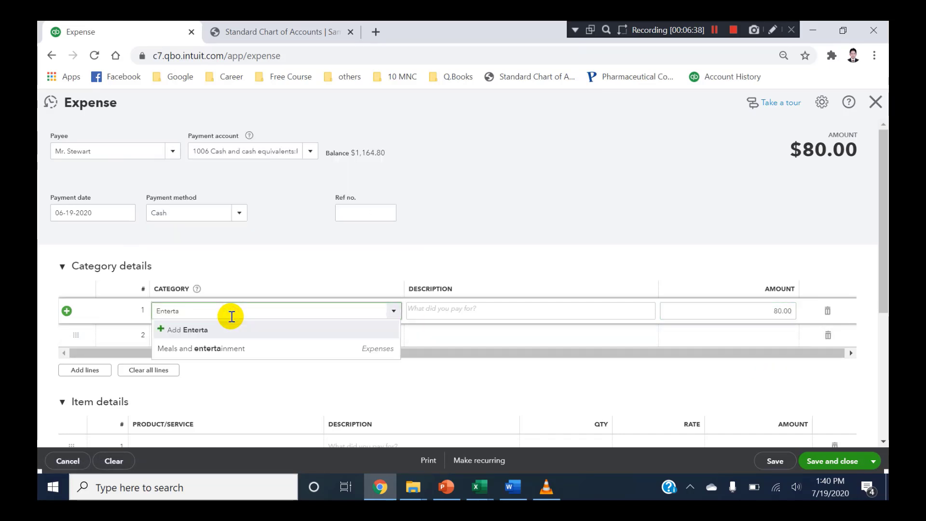
left_click(262, 349)
left_click(435, 313)
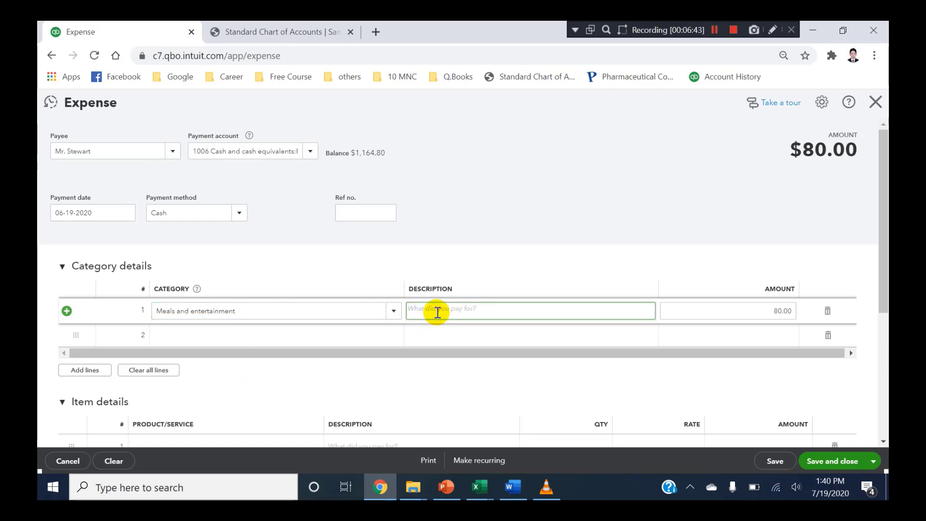
type("Entertainment")
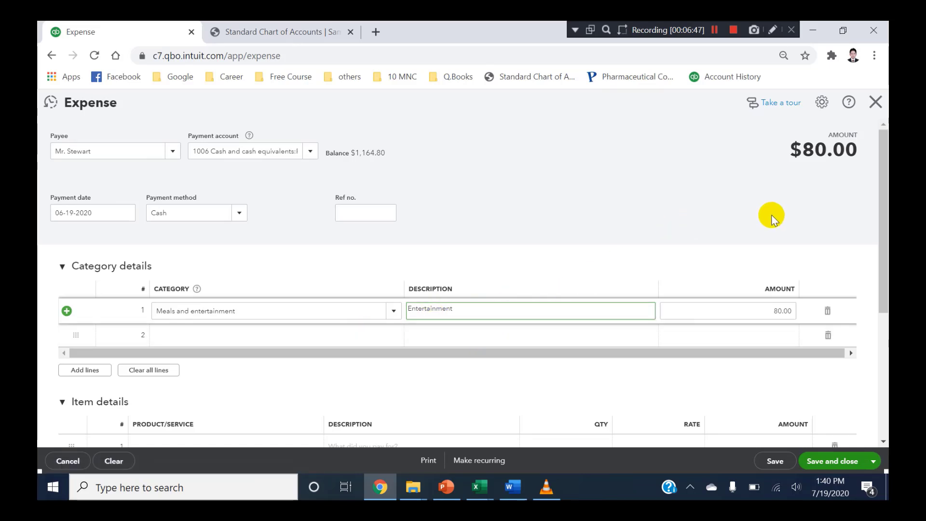
mouse_move(886, 216)
left_mouse_down()
mouse_move(884, 333)
mouse_move(883, 202)
left_mouse_up()
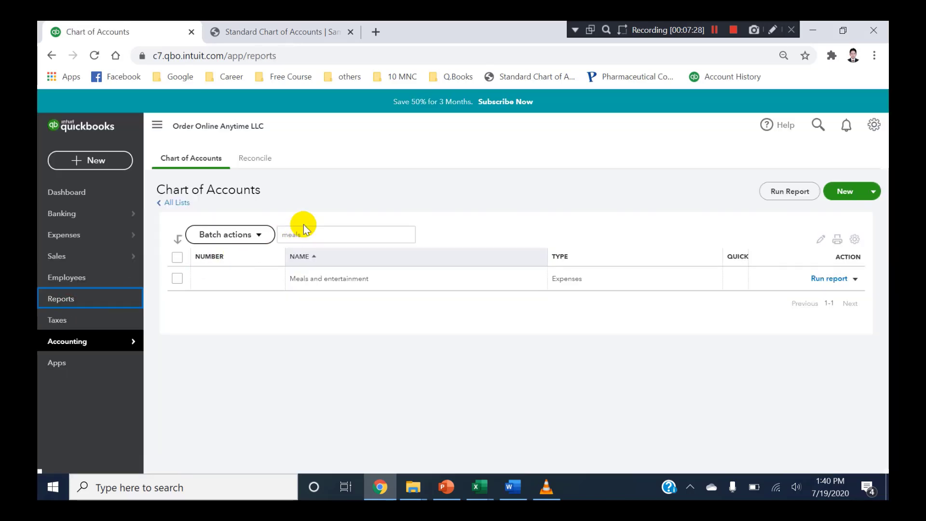
Step: Open the Profit and Loss report and review its expense accounts
left_click(60, 299)
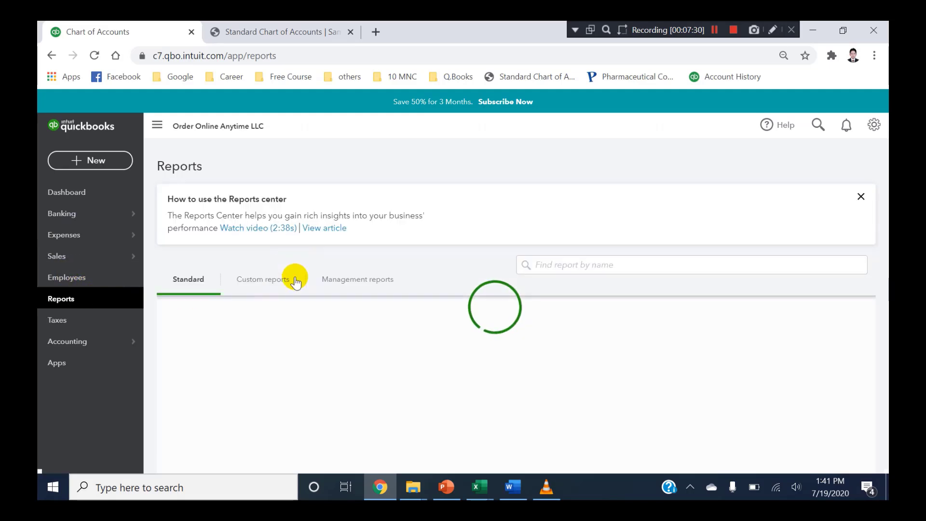
scroll(294, 316, "down", 2)
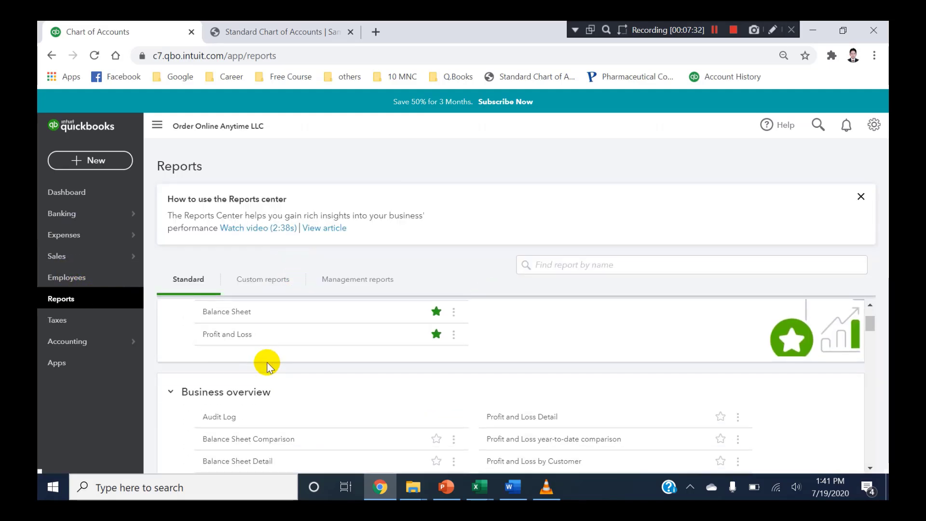
scroll(393, 360, "up", 2)
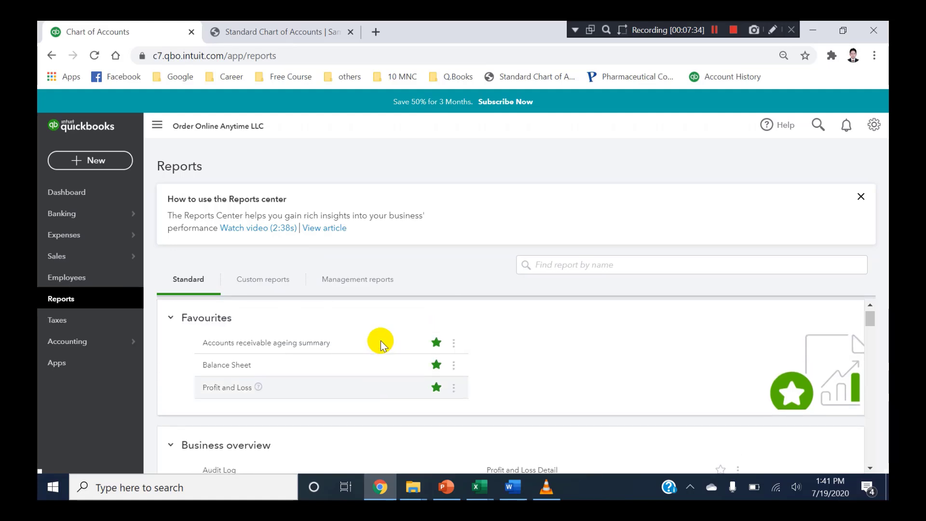
left_click(246, 401)
scroll(309, 222, "down", 4)
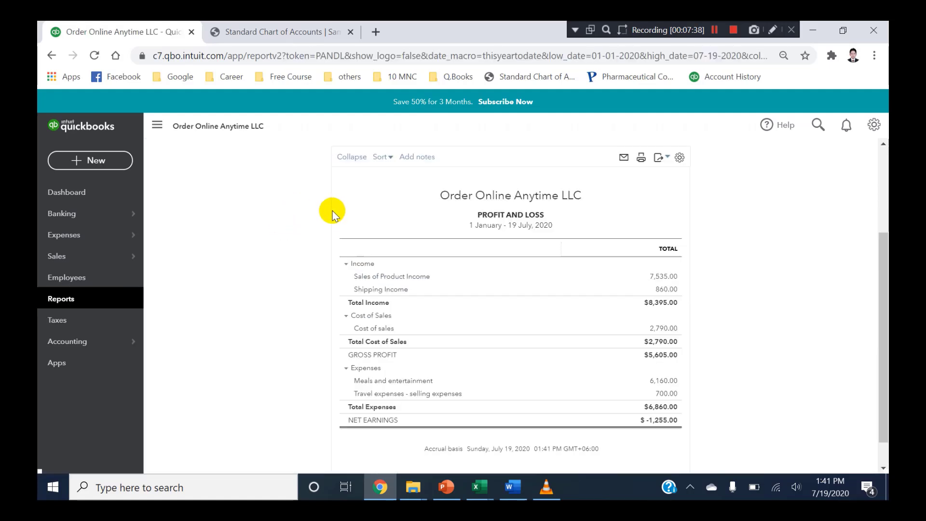
scroll(338, 217, "up", 2)
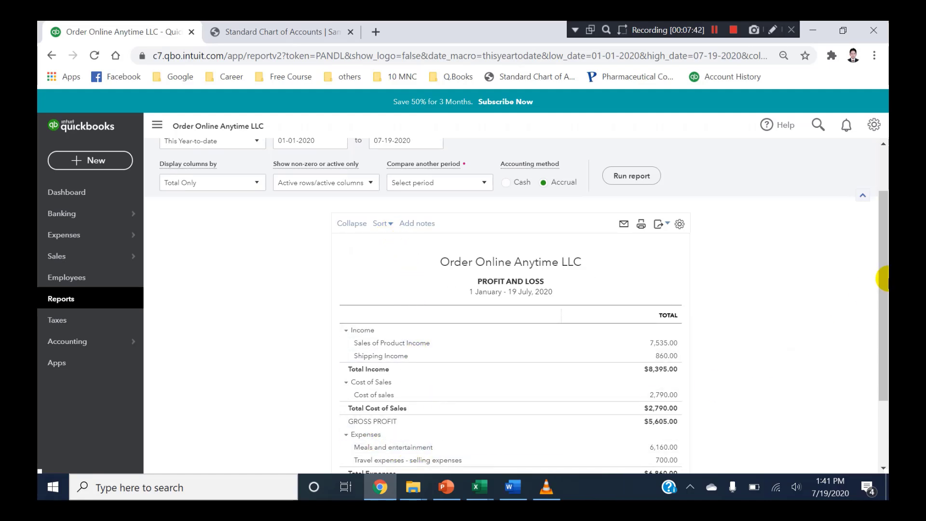
left_click_drag(879, 279, 583, 358)
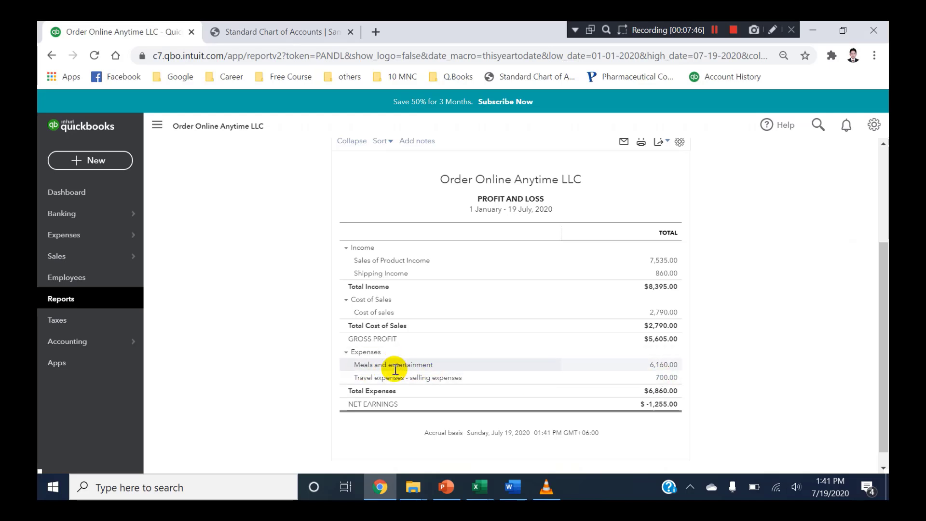
Step: Open the transactions behind the Meals and entertainment total and compare them with the meals payment in row 5 of the Excel workbook
left_click(659, 365)
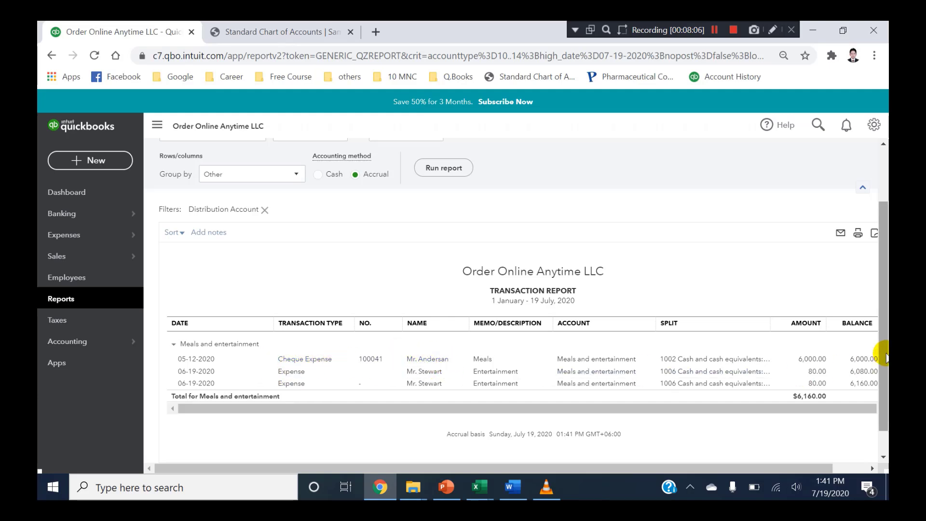
left_click(482, 487)
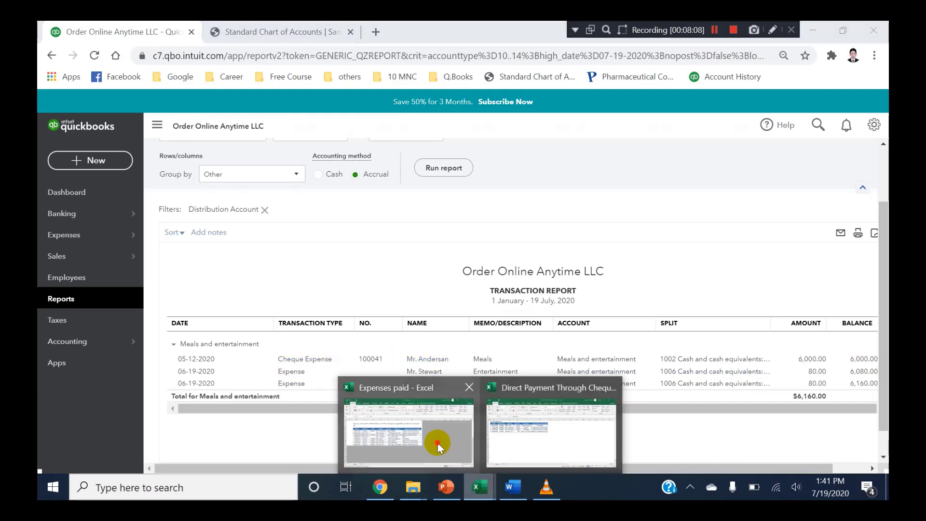
left_click(439, 440)
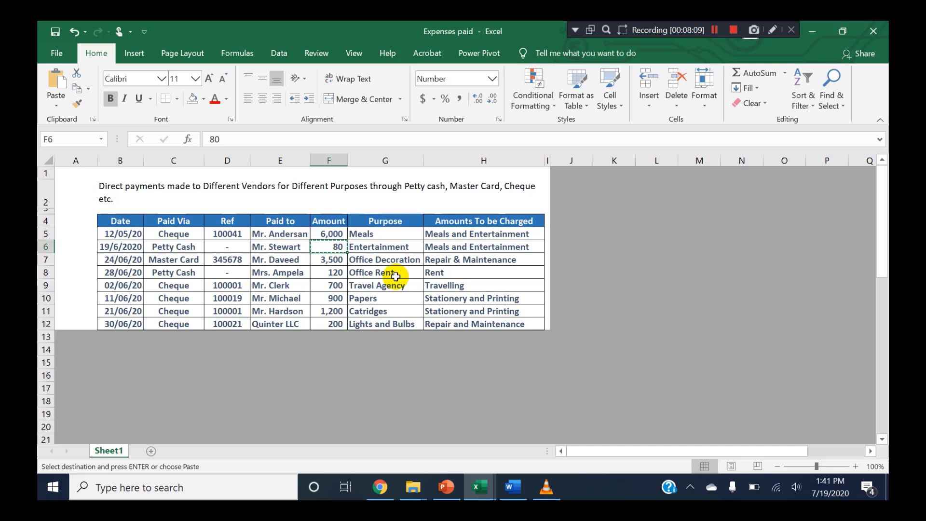
left_click(354, 234)
left_click(443, 234)
left_click(325, 233)
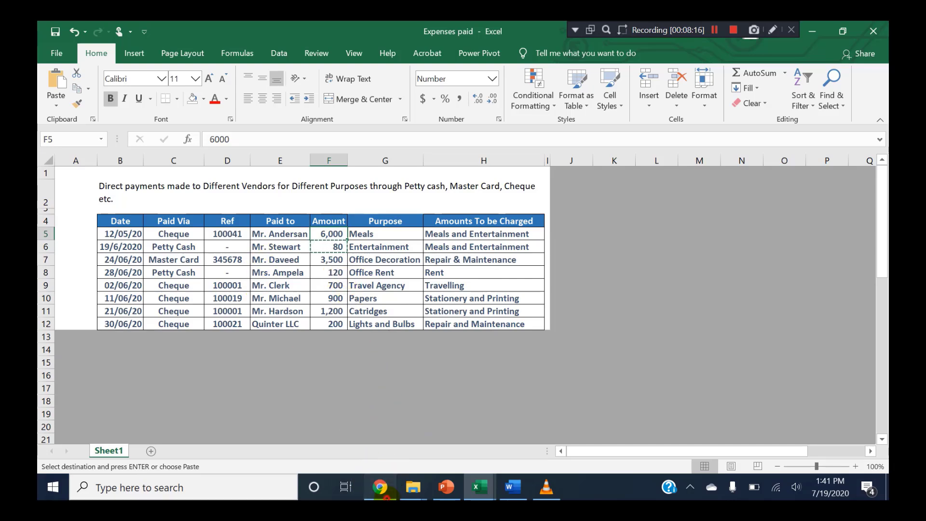
left_click(381, 488)
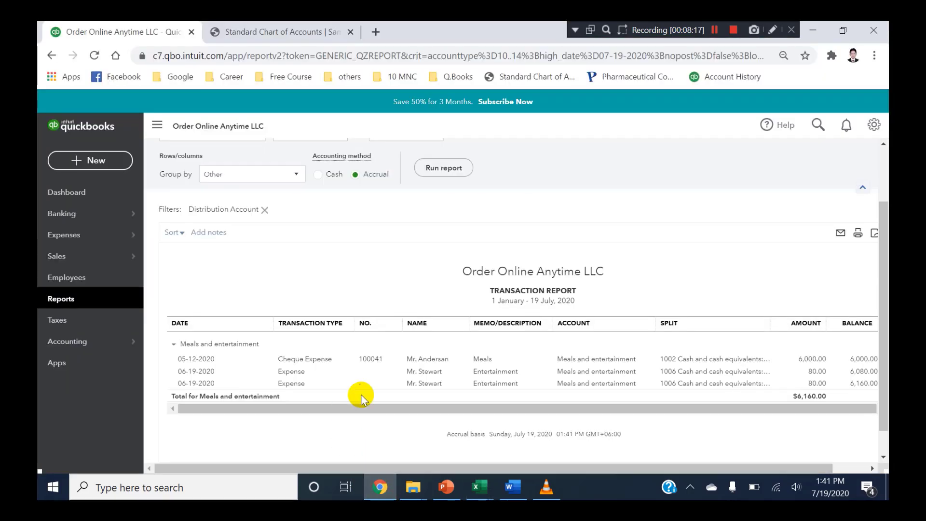
Step: Return to the Profit and Loss report, and check how the row 7 office decoration payment was paid in the Expenses paid workbook
left_click(50, 53)
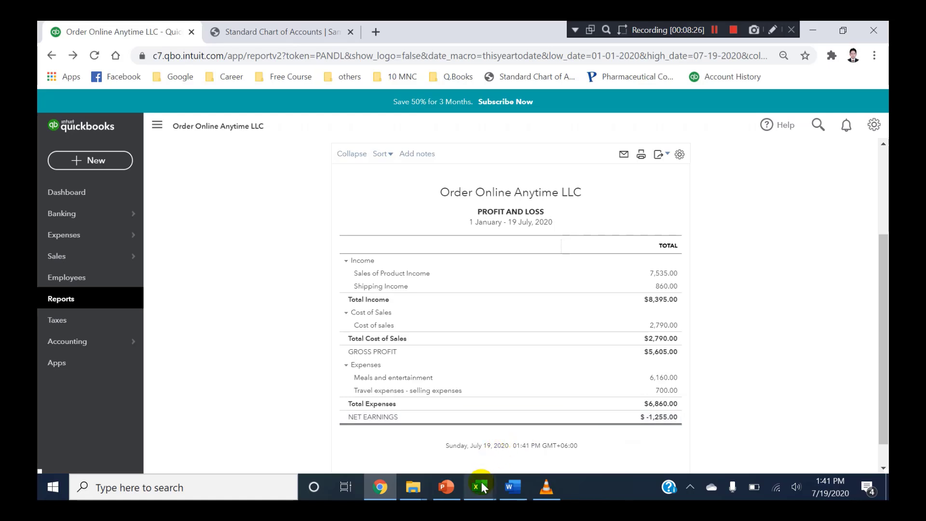
mouse_move(479, 487)
left_click(446, 458)
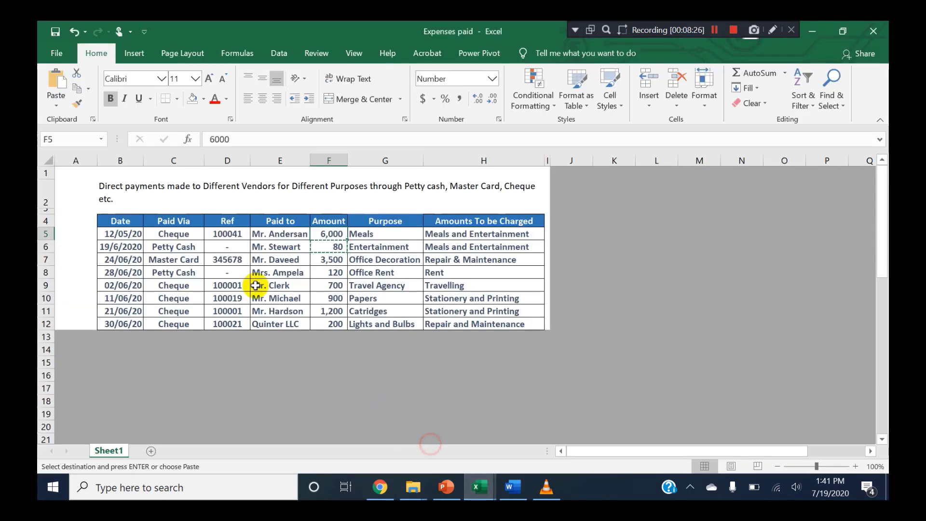
left_click(185, 247)
left_click(187, 260)
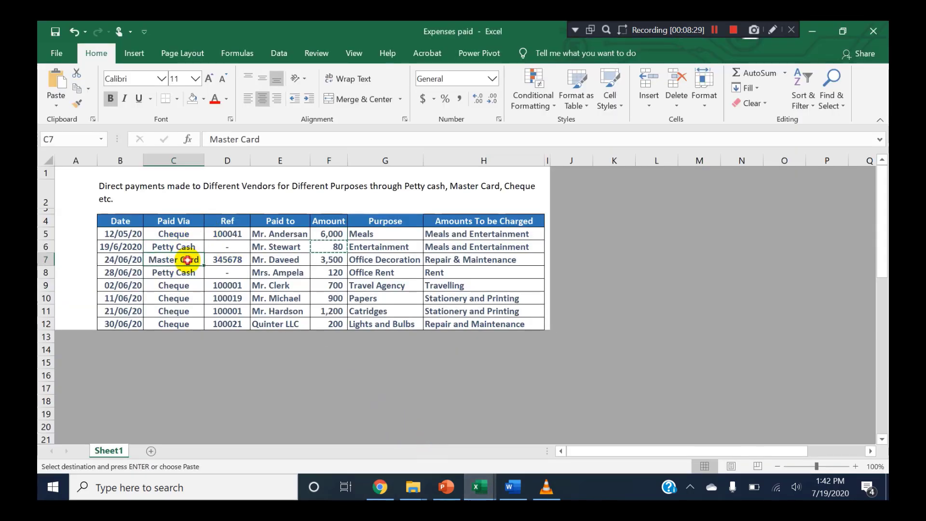
left_click(220, 261)
left_click(184, 259)
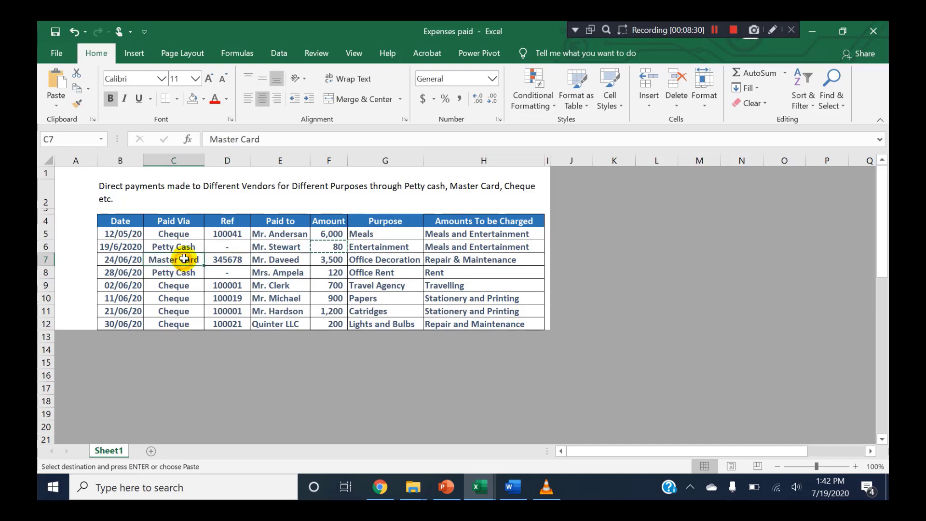
Step: Switch to the OOA LLC Data Base document in Word and find the Master Card entry under Credit Card accounts
left_click(512, 487)
left_click(417, 265)
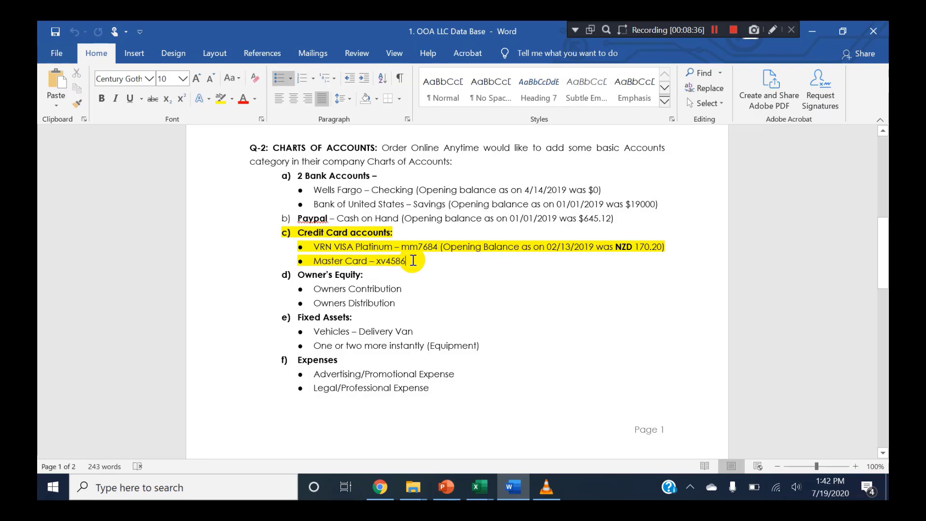
left_click_drag(415, 261, 314, 263)
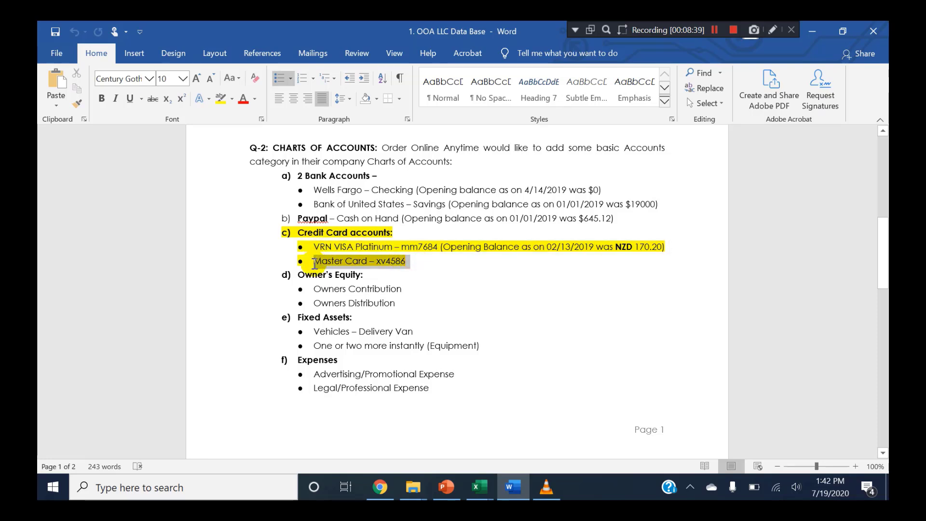
left_click(457, 279)
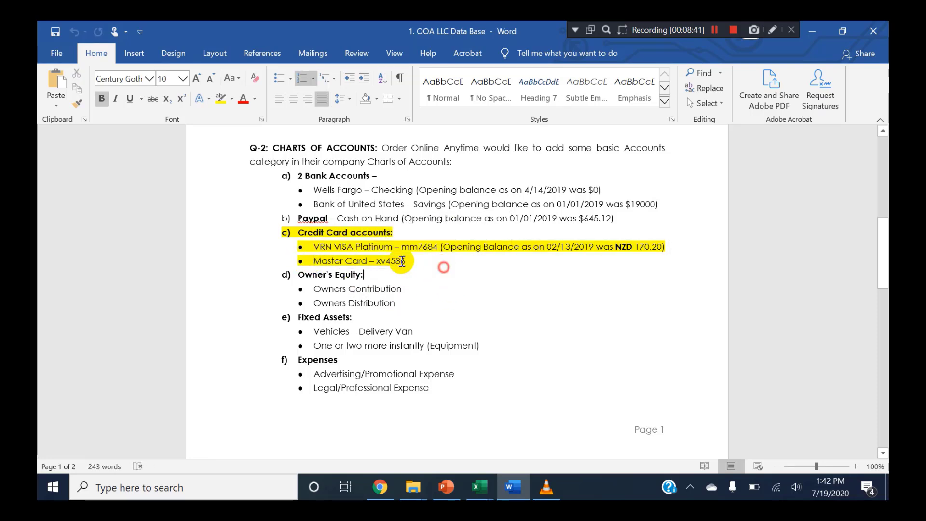
left_click_drag(401, 261, 314, 260)
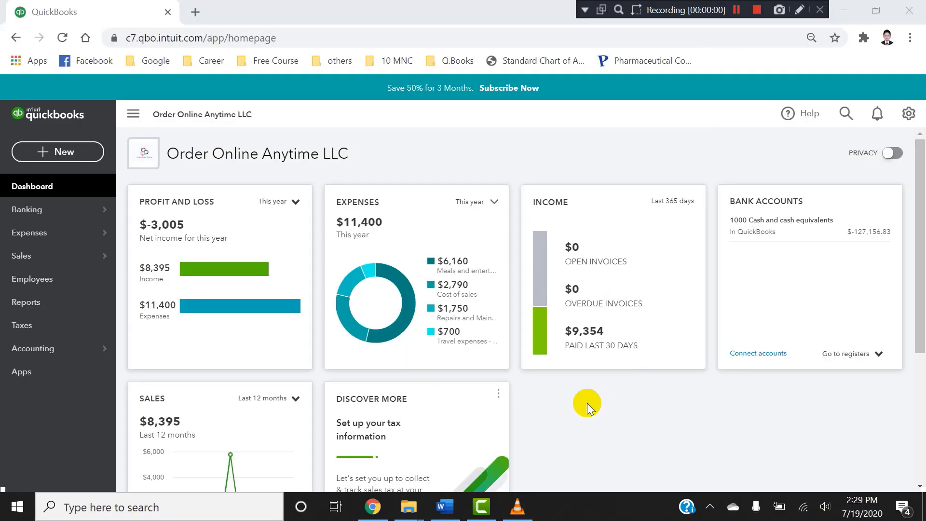
Step: Open the company's Chart of Accounts in QuickBooks
left_click(602, 414)
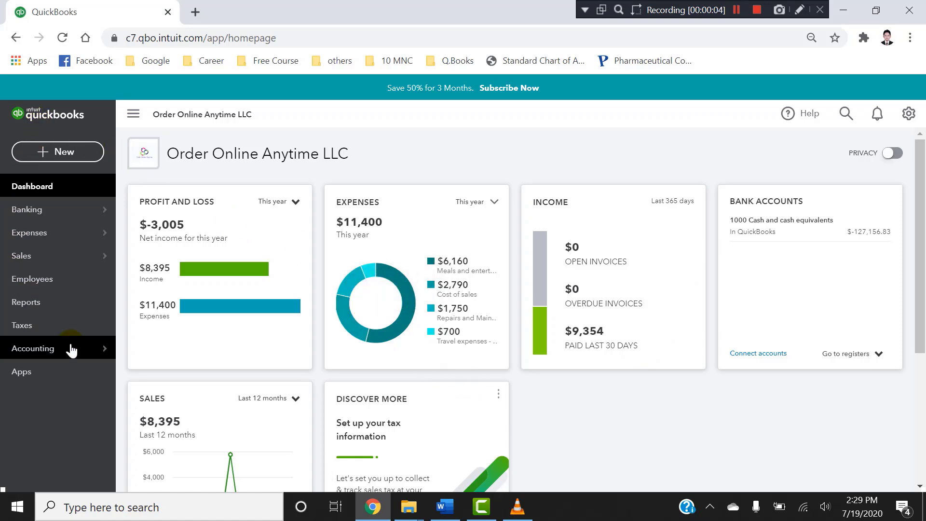
mouse_move(74, 348)
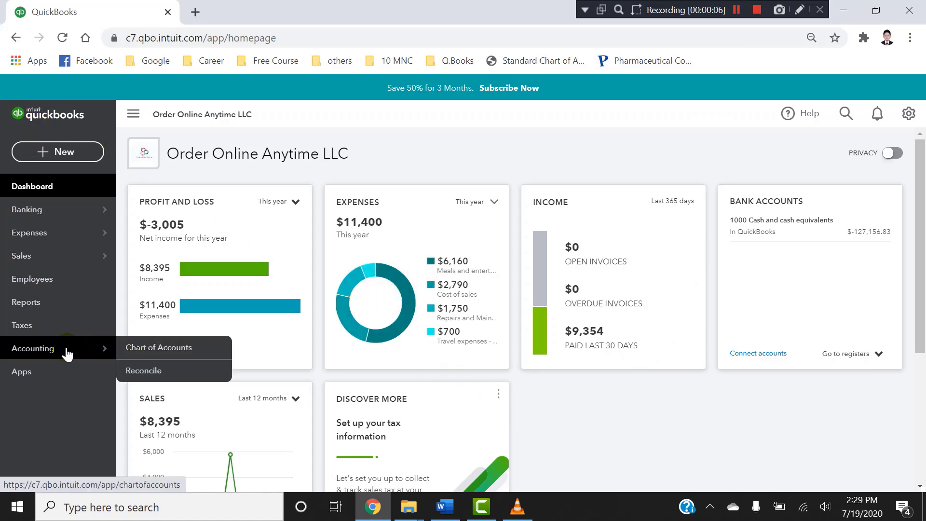
left_click(134, 356)
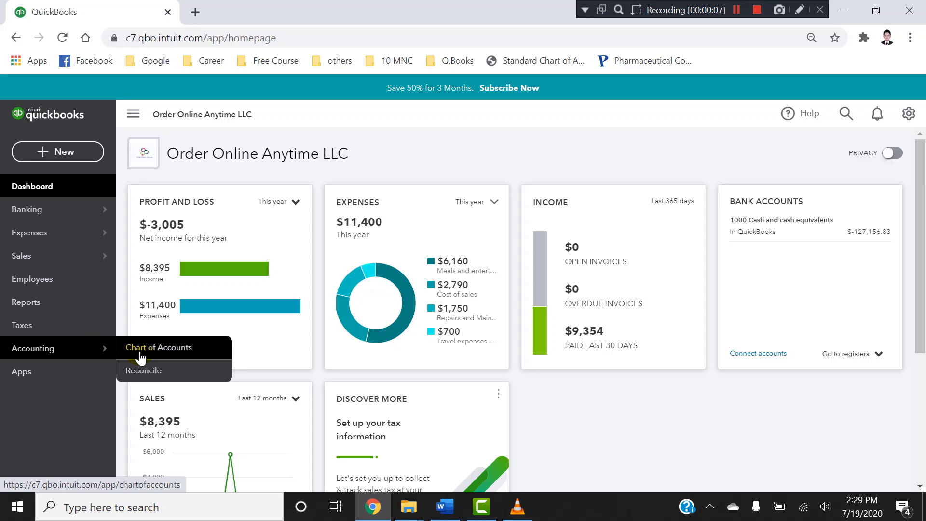
left_click(140, 356)
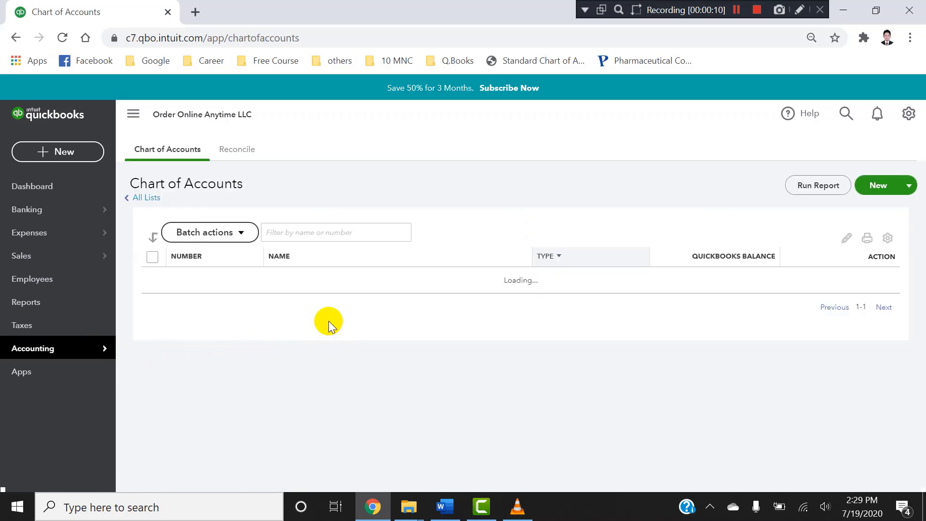
Step: Look up the numbering of the 2000 Liabilities accounts on the Standard Chart of Accounts web page
left_click(195, 11)
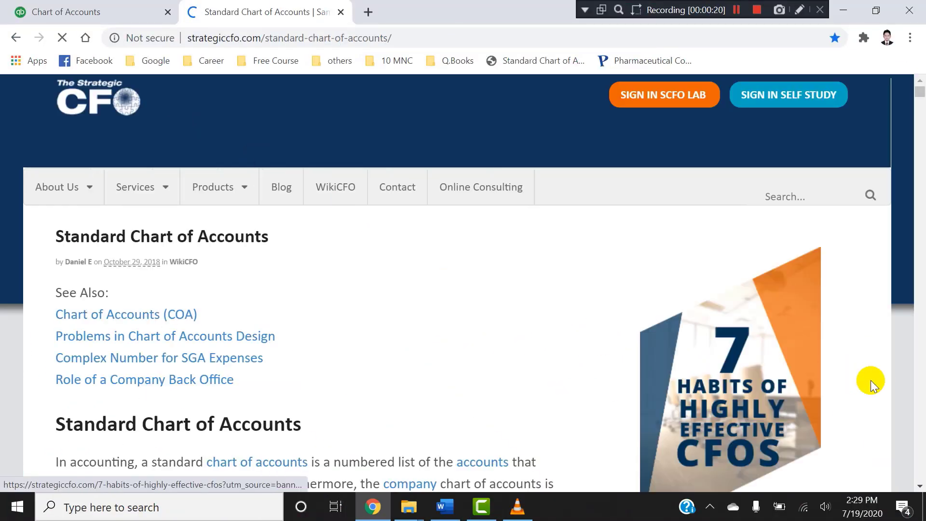
left_click_drag(920, 488, 920, 488)
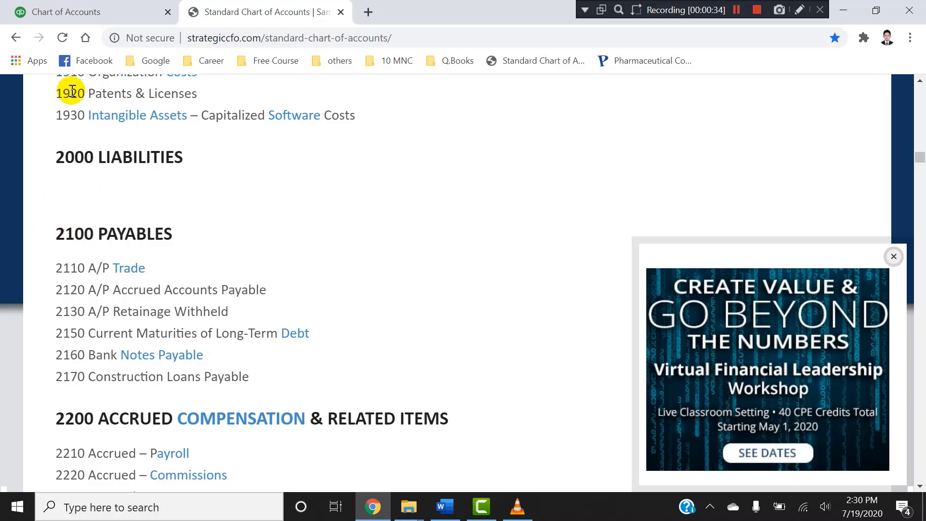
left_click(72, 7)
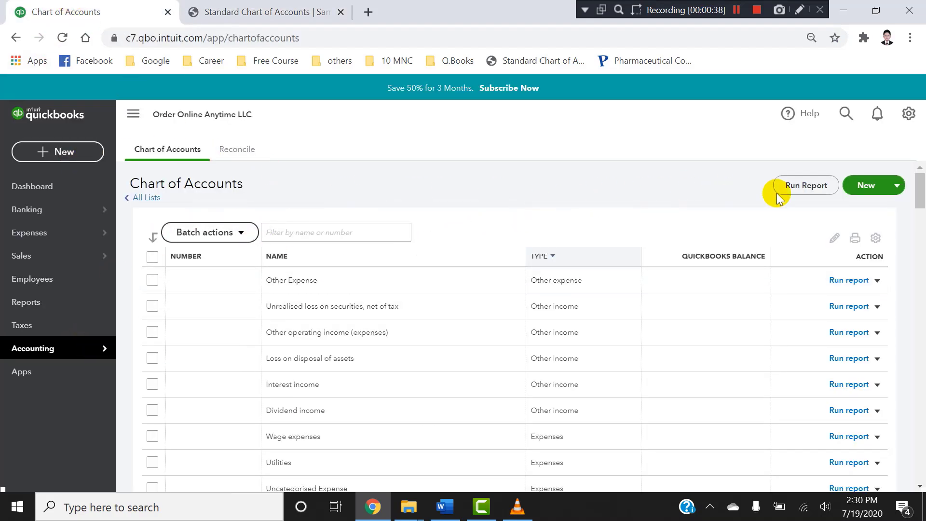
Step: Start a new account with the account type Credit card and the detail type Credit Card
left_click(868, 187)
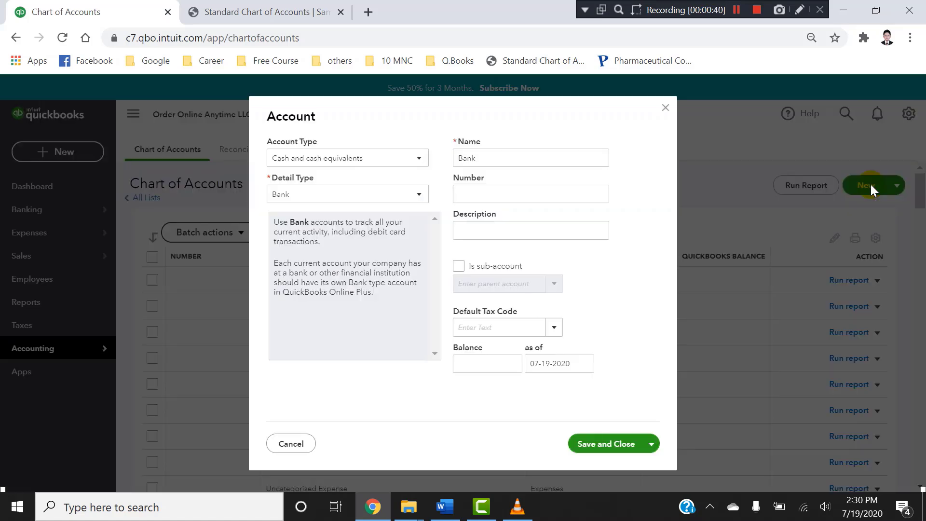
left_click(410, 159)
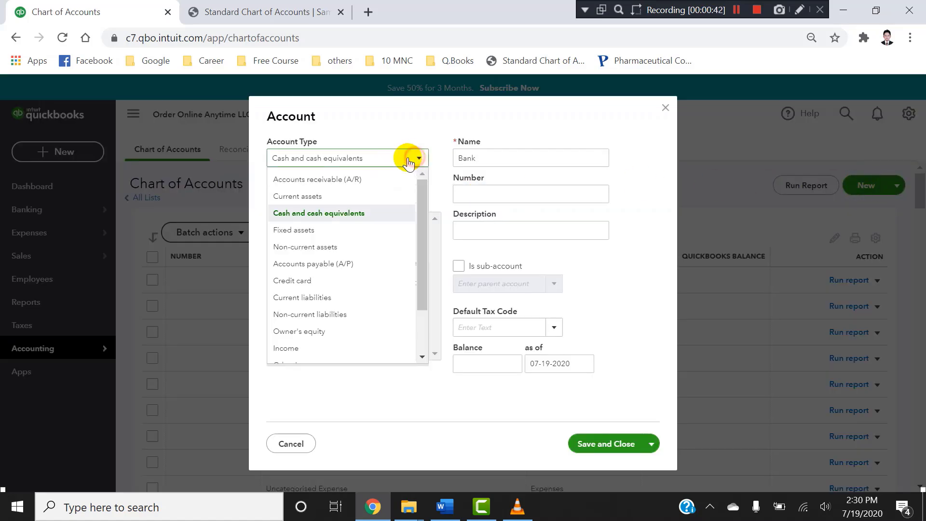
left_click(326, 277)
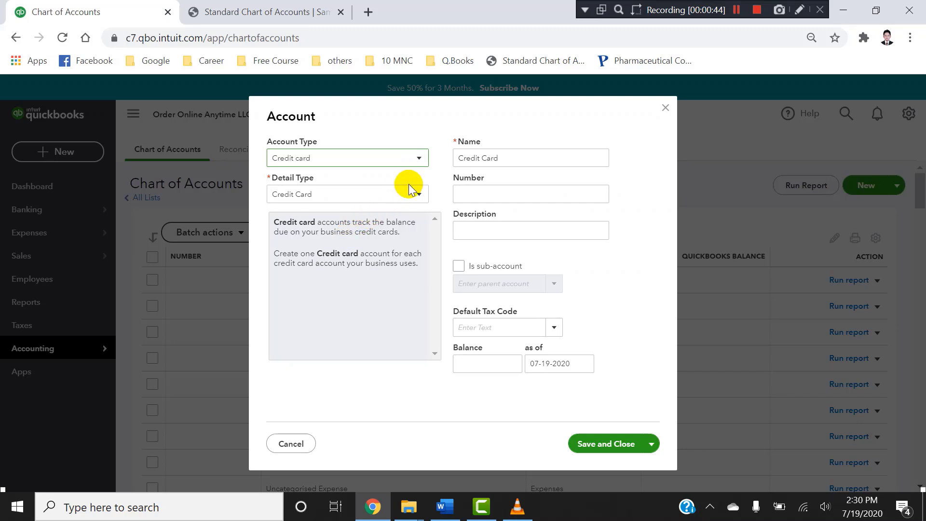
left_click(383, 194)
left_click(298, 215)
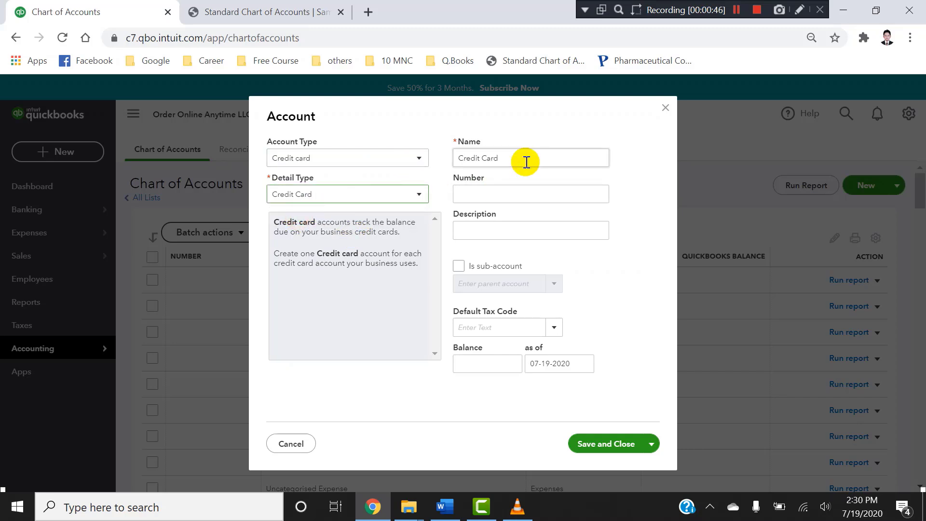
Step: Copy the Master Card entry from the OOA LLC Data Base document into the new account's name, without its bullet
left_click(443, 506)
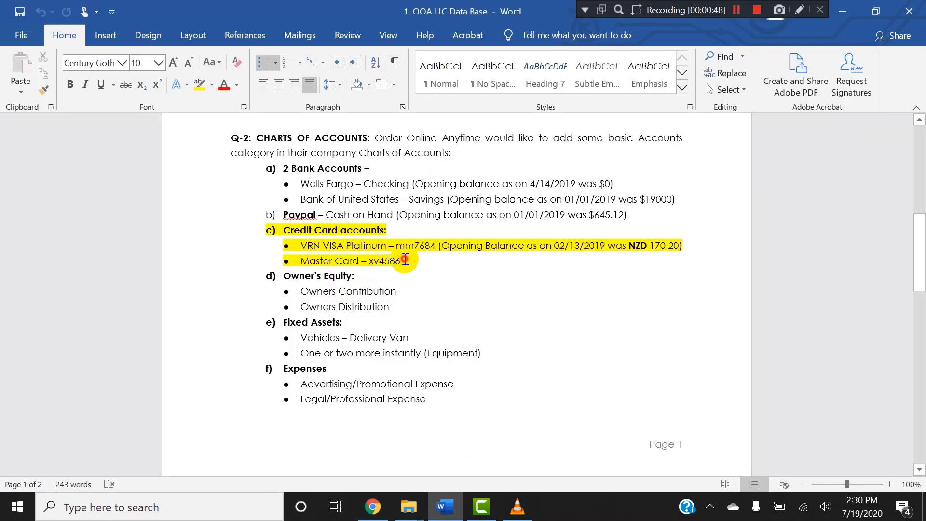
triple_click(304, 261)
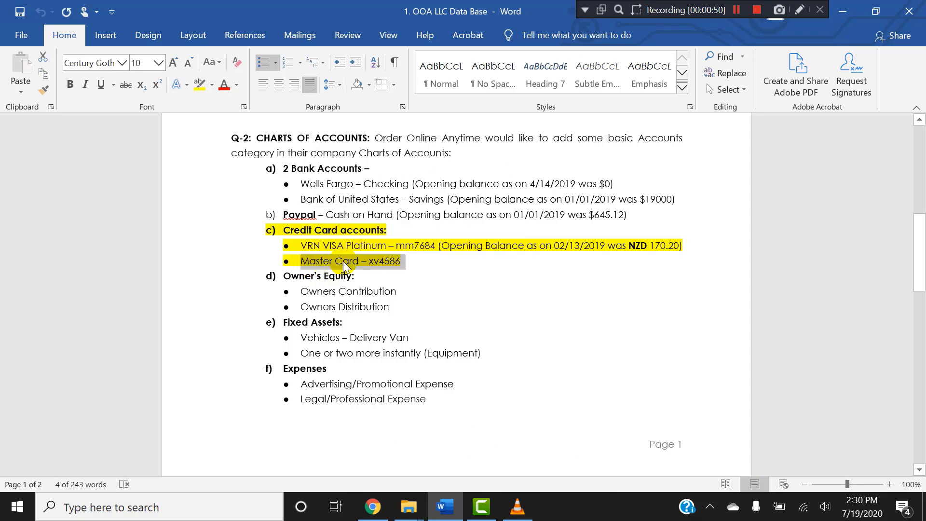
key("alt+Tab")
triple_click(509, 155)
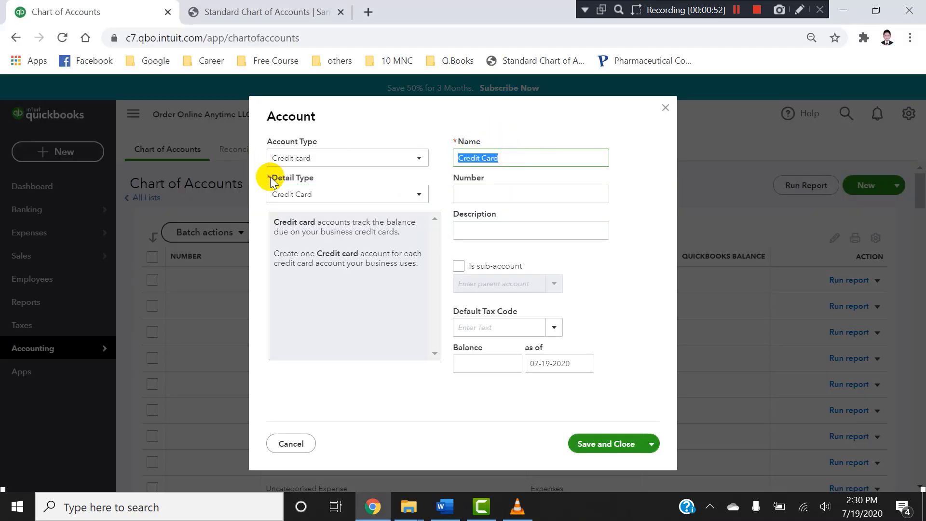
type("•\tMaster Card – xv4586")
left_click(472, 159)
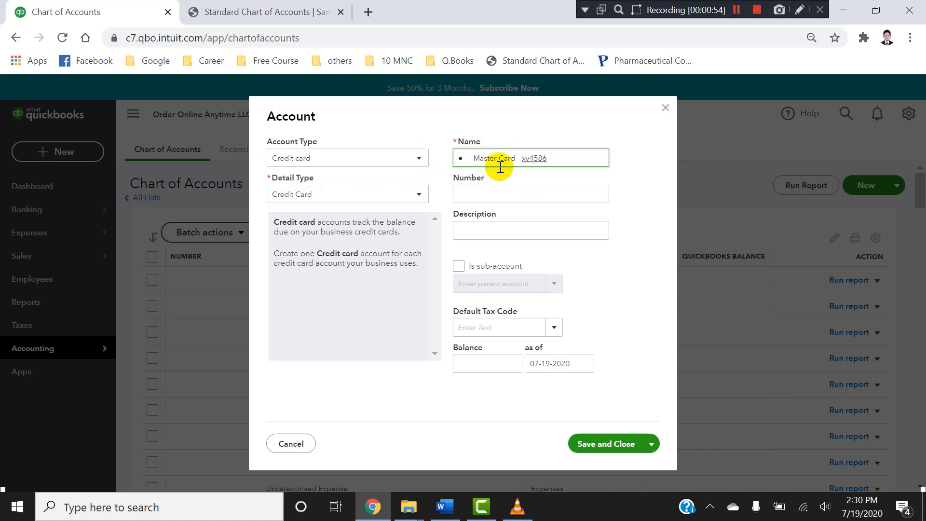
key("BackSpace")
key("BackSpace")
Step: Give the Master Card account the number 2200 and an opening balance of 0.00 as of 01-01-2019
left_click(479, 192)
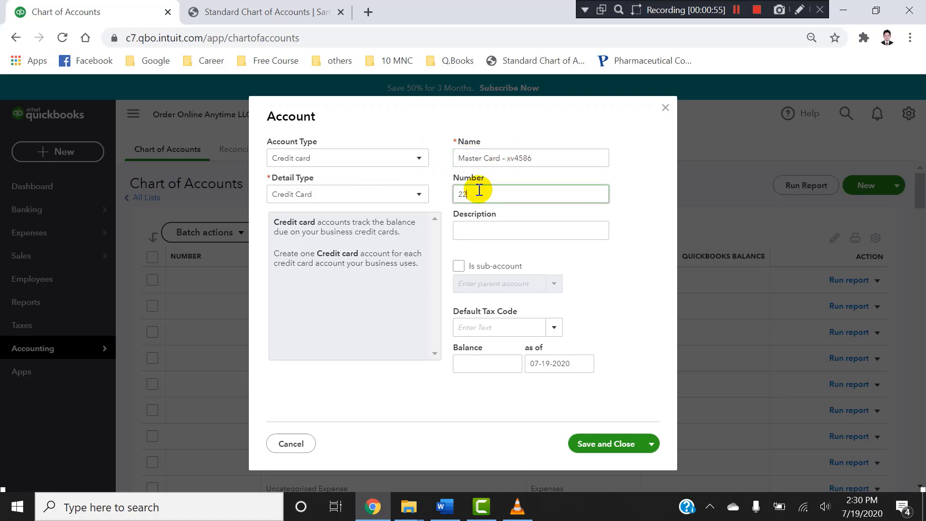
type("2200")
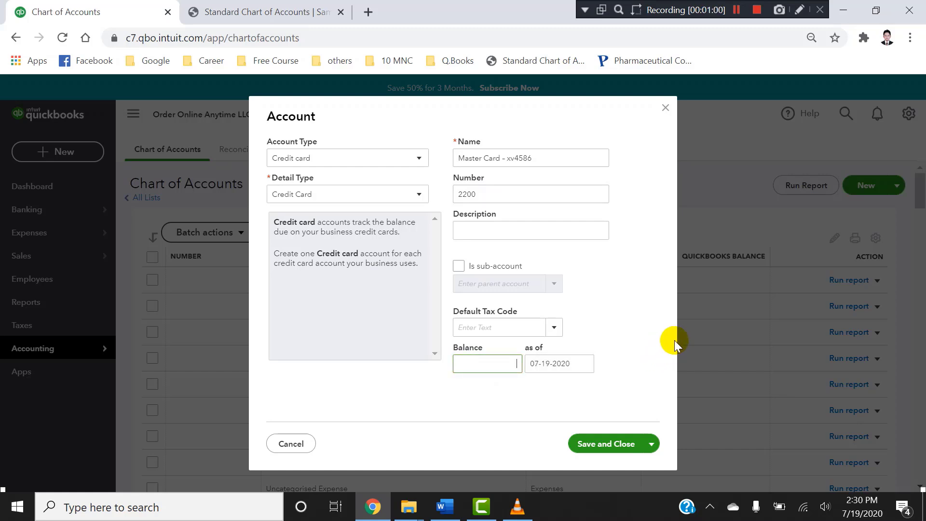
left_click(580, 365)
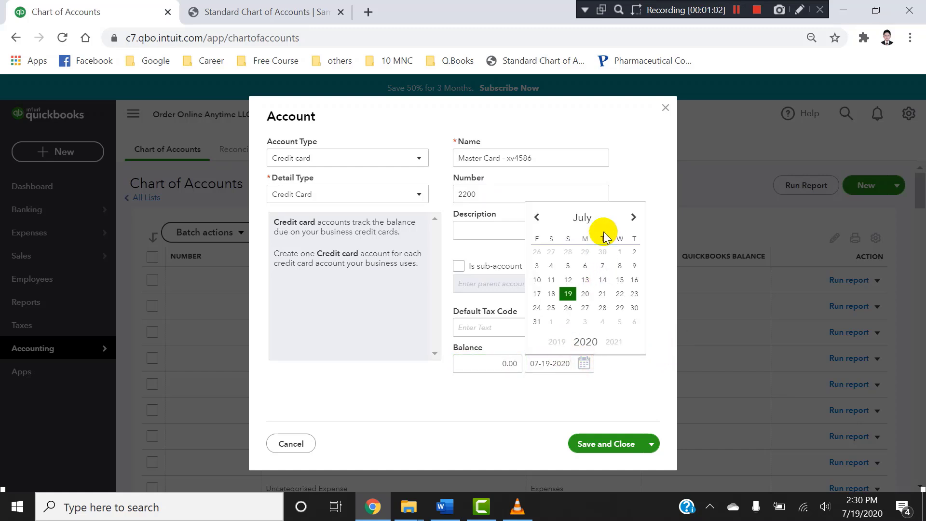
left_click(583, 218)
left_click(578, 235)
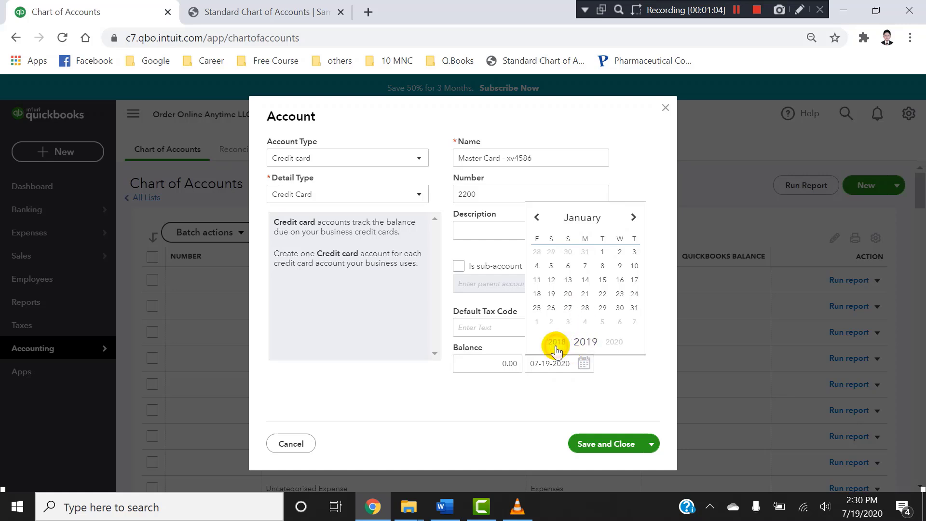
left_click(603, 251)
left_click(486, 393)
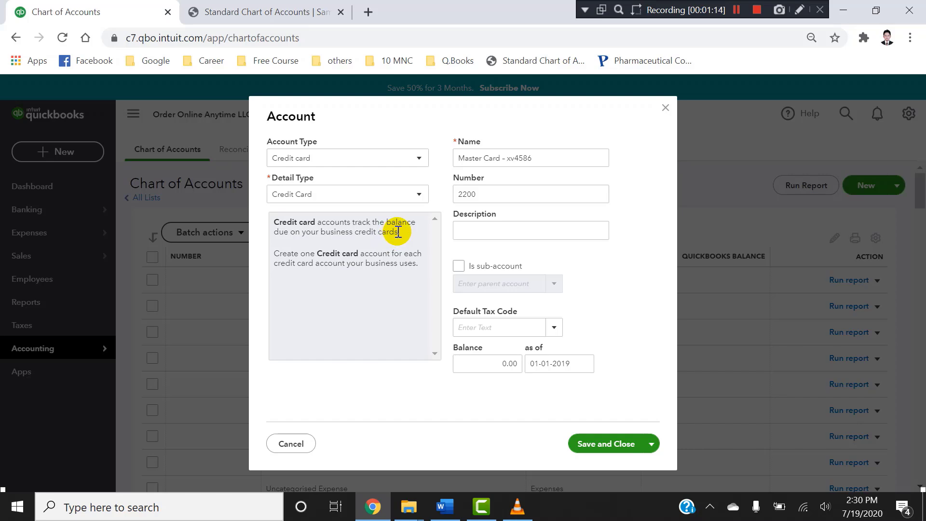
Step: Read the Credit Card detail type's description of what such accounts track and how many to create
left_click_drag(399, 232, 322, 222)
left_click_drag(318, 223, 314, 232)
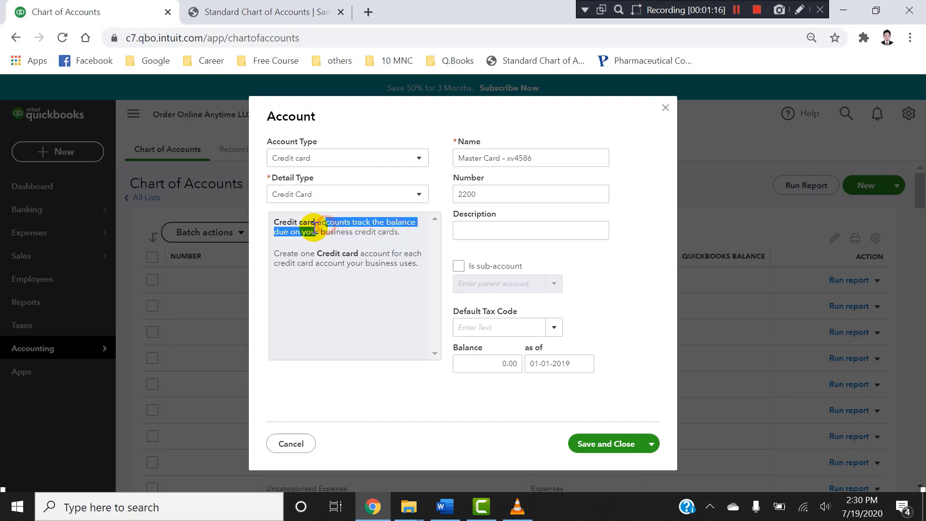
left_click(379, 234)
left_click_drag(400, 233, 292, 223)
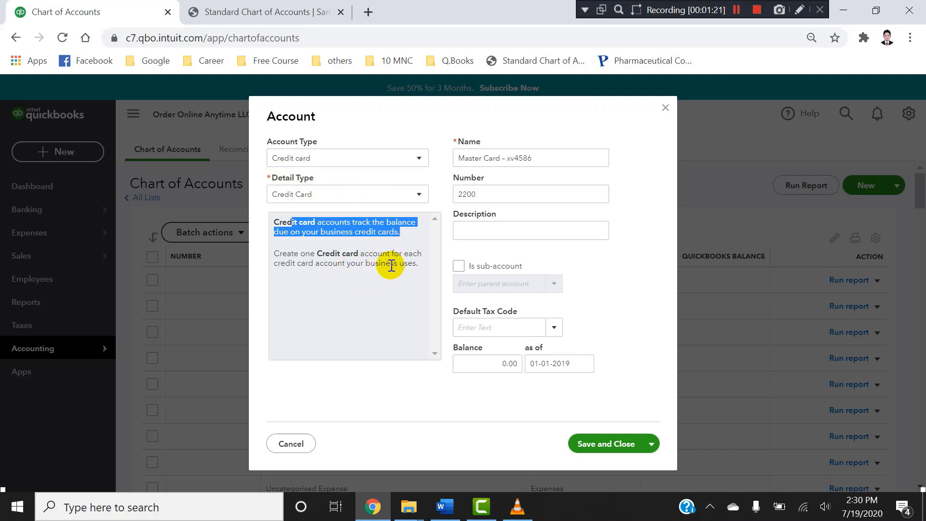
left_click_drag(315, 253, 400, 253)
left_click_drag(271, 264, 316, 265)
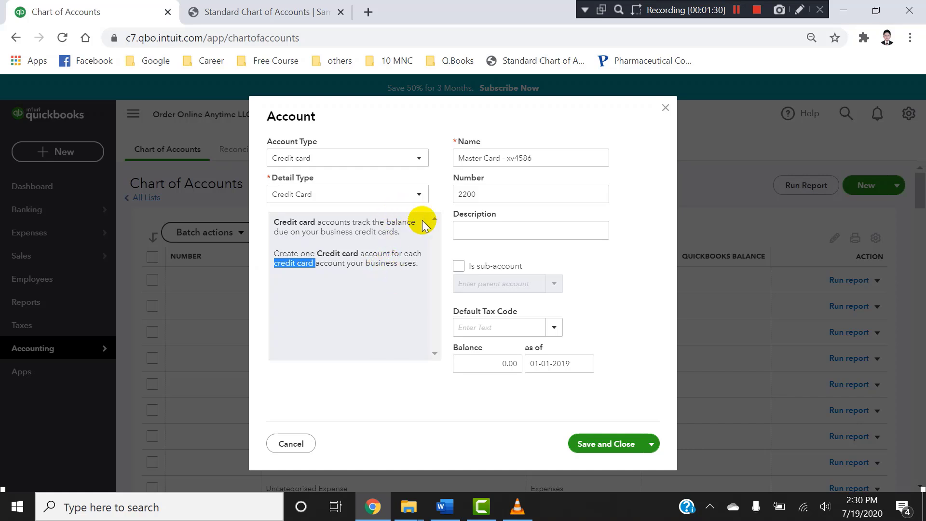
Step: Recheck the Master Card entry in the Word document, and save and close the new credit card account
left_click(445, 506)
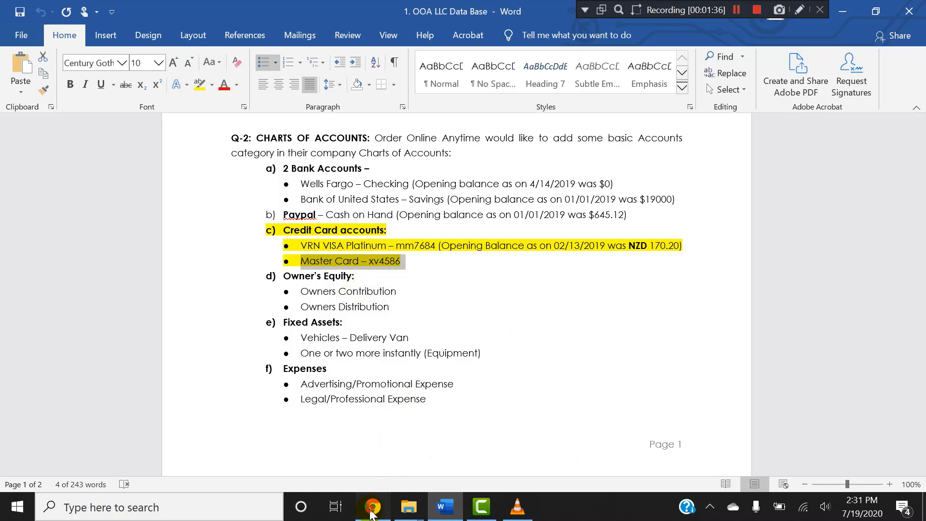
left_click(373, 506)
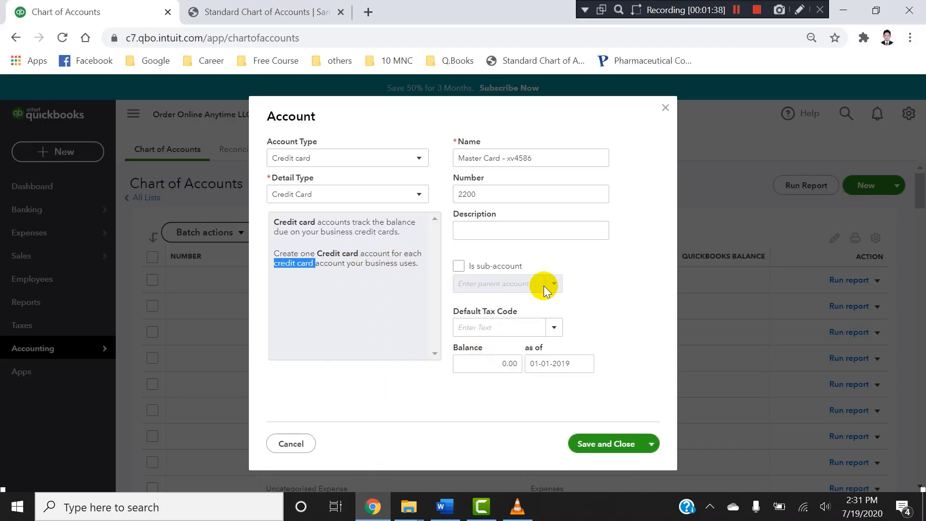
left_click(612, 443)
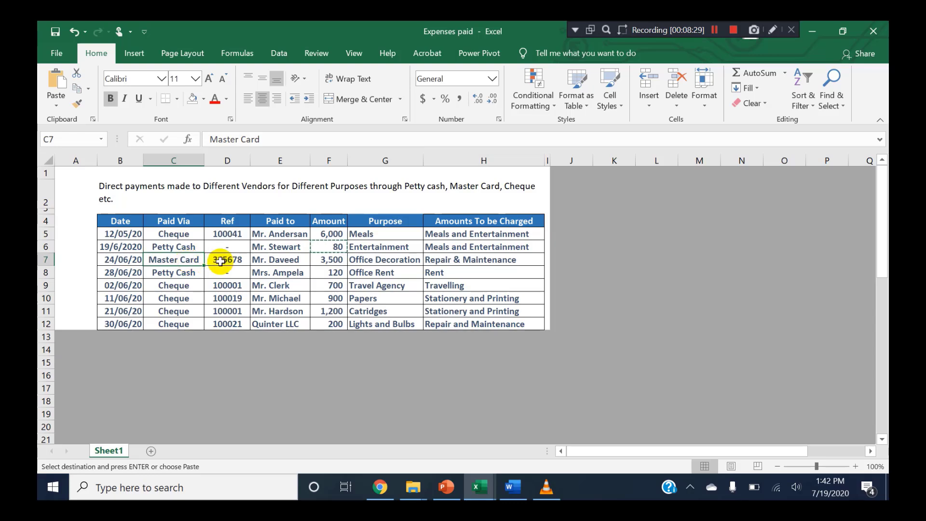
Step: Copy the row 7 payee's name from the Expenses paid workbook into the expense, and choose the 2101 Master Card payment account
left_click(220, 260)
left_click(183, 259)
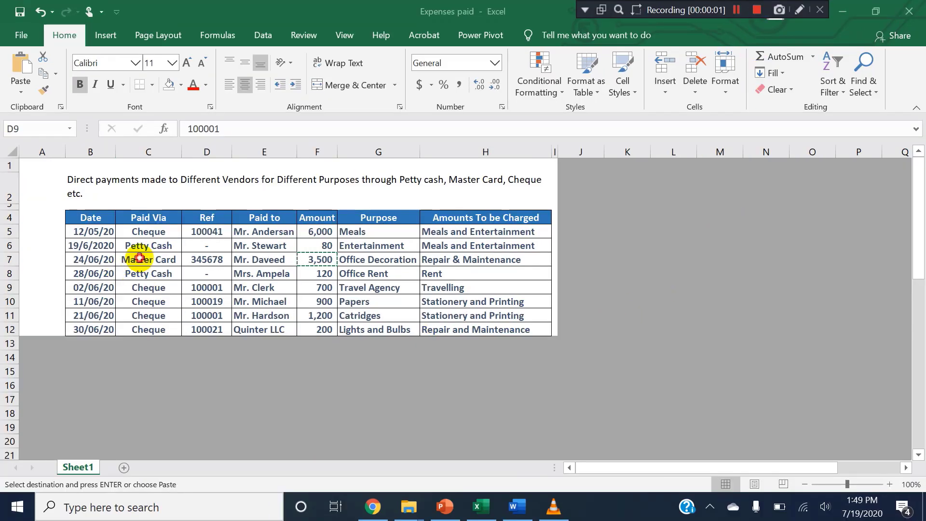
left_click(138, 258)
left_click(270, 259)
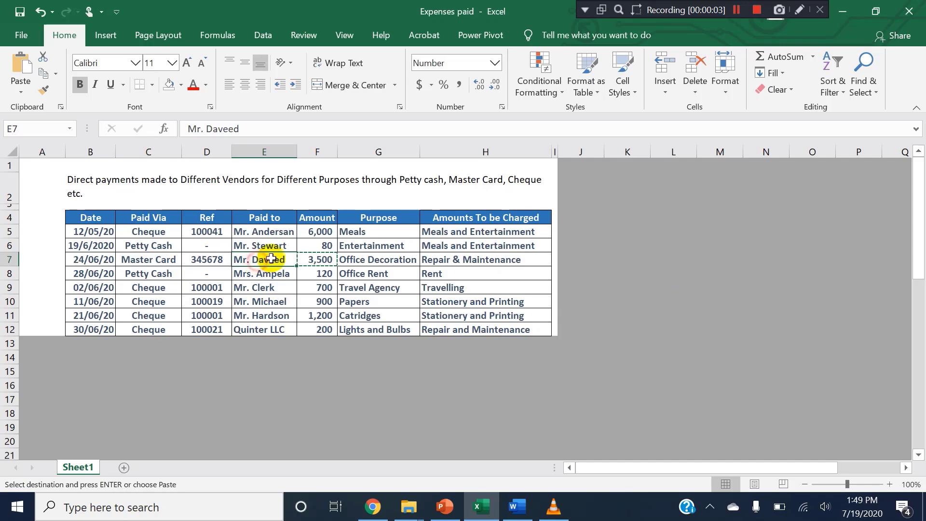
left_click(372, 506)
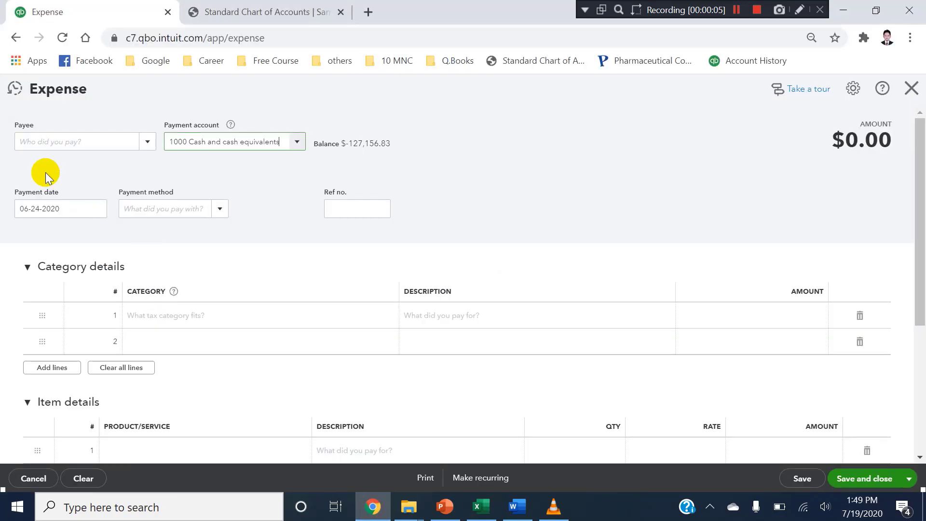
left_click(80, 144)
type("Mr. Daveed")
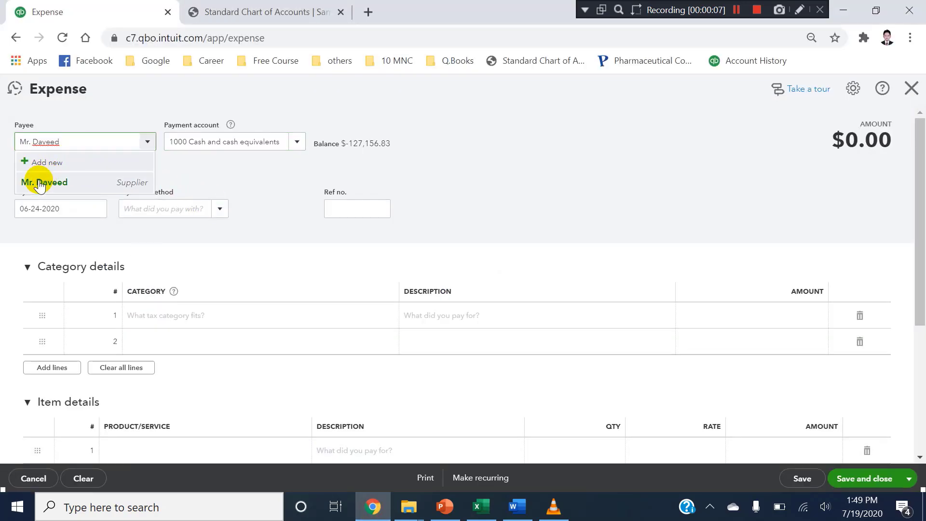
left_click(39, 180)
left_click(295, 144)
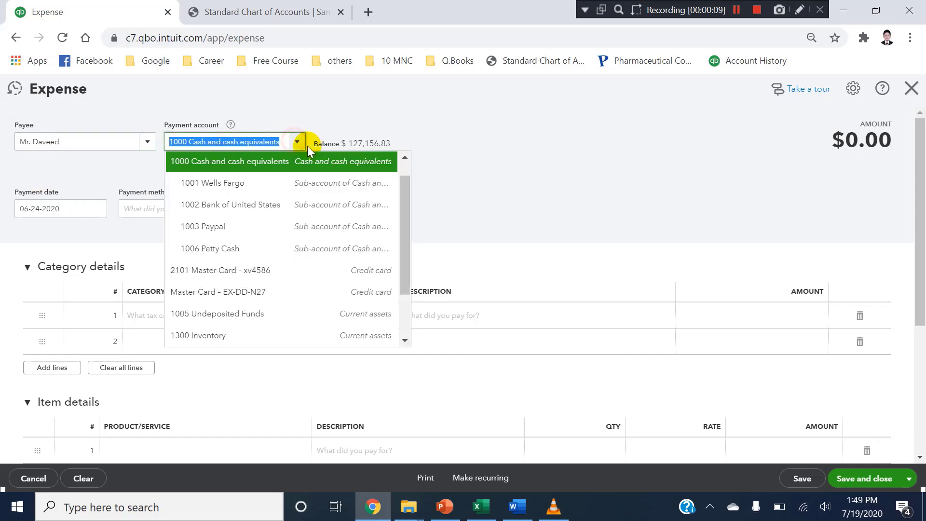
left_click(244, 278)
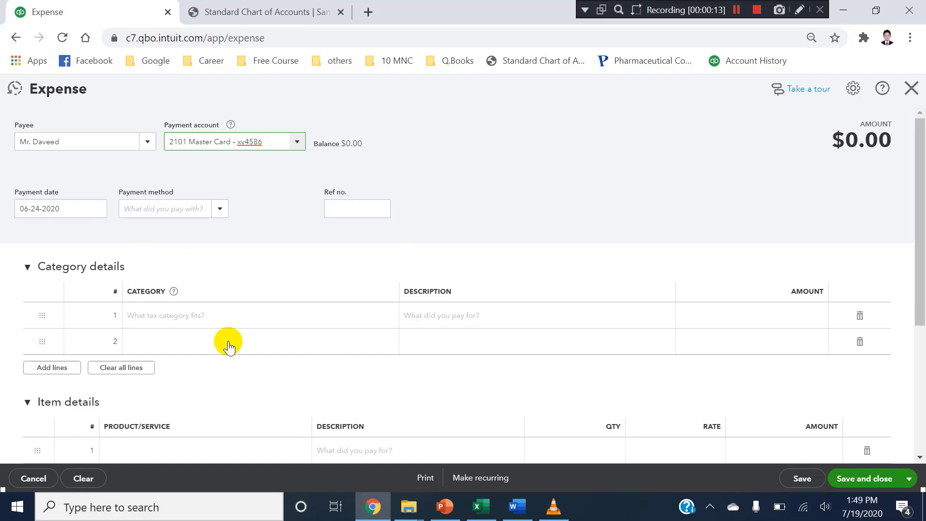
Step: Compare the expense's payment date with the date in row 7 of the Expenses paid workbook
left_click(481, 506)
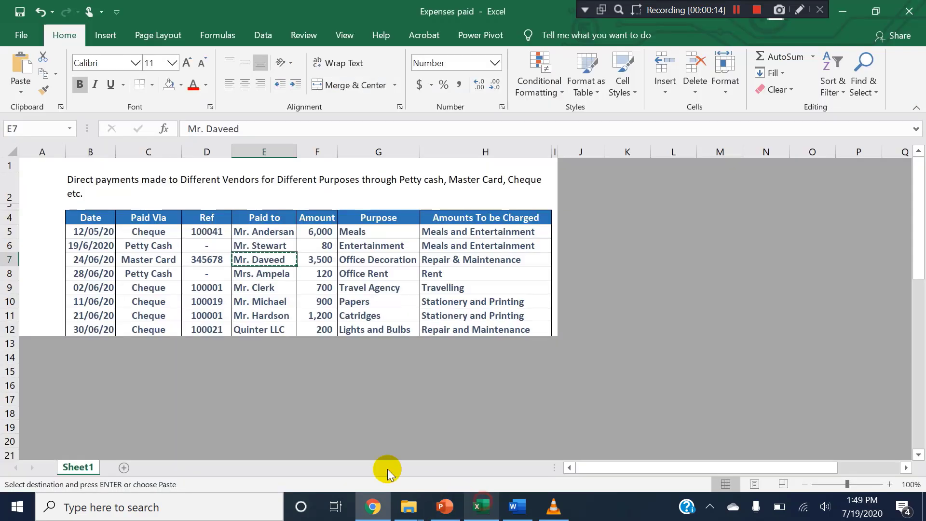
left_click(93, 261)
left_click(373, 506)
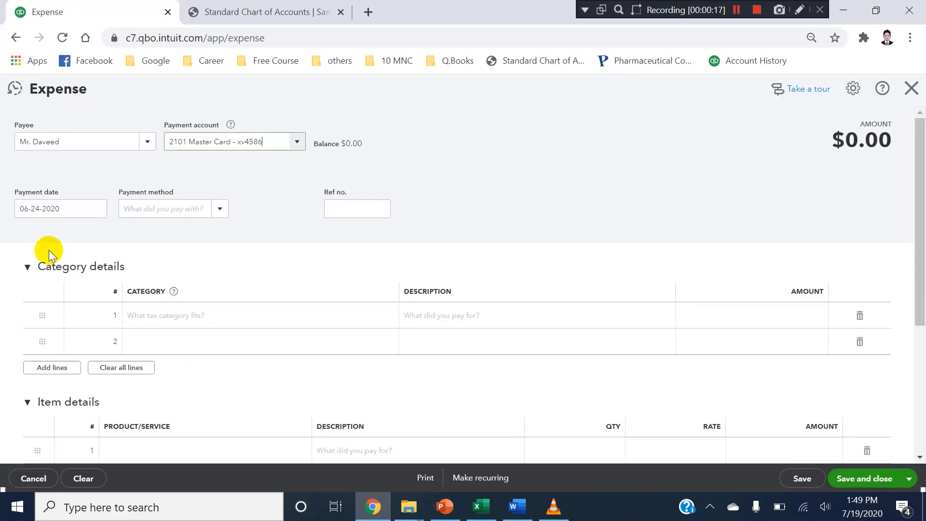
left_click(43, 208)
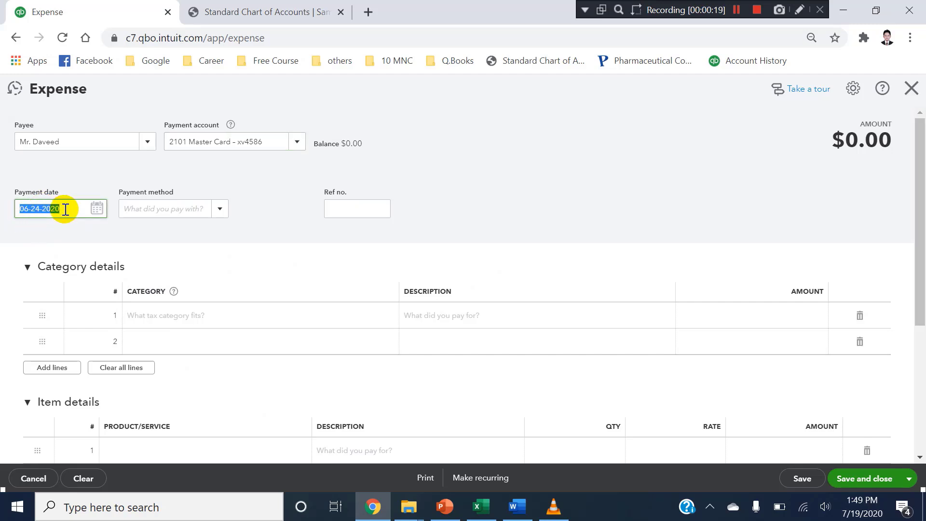
Step: Set the payment method to Credit Card and copy the reference from cell D7 of the Expenses paid workbook into the expense's reference number
left_click(226, 212)
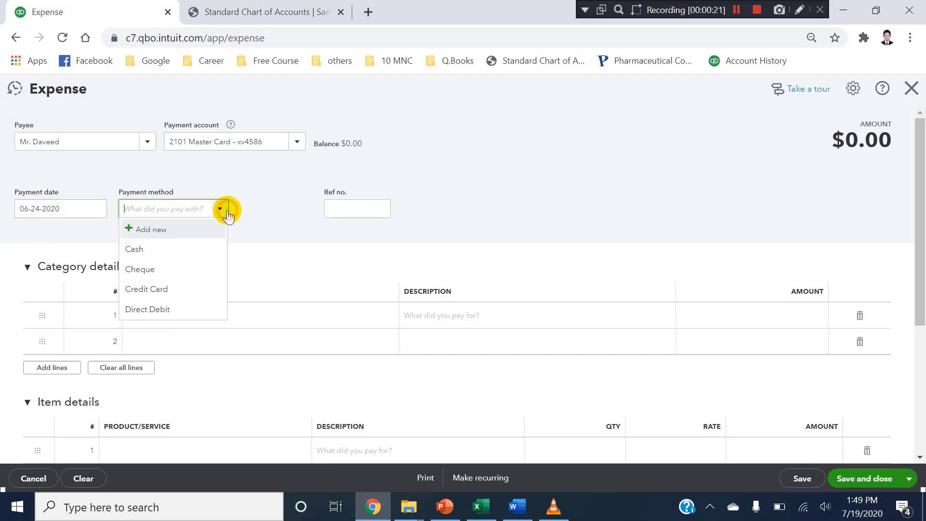
left_click(179, 291)
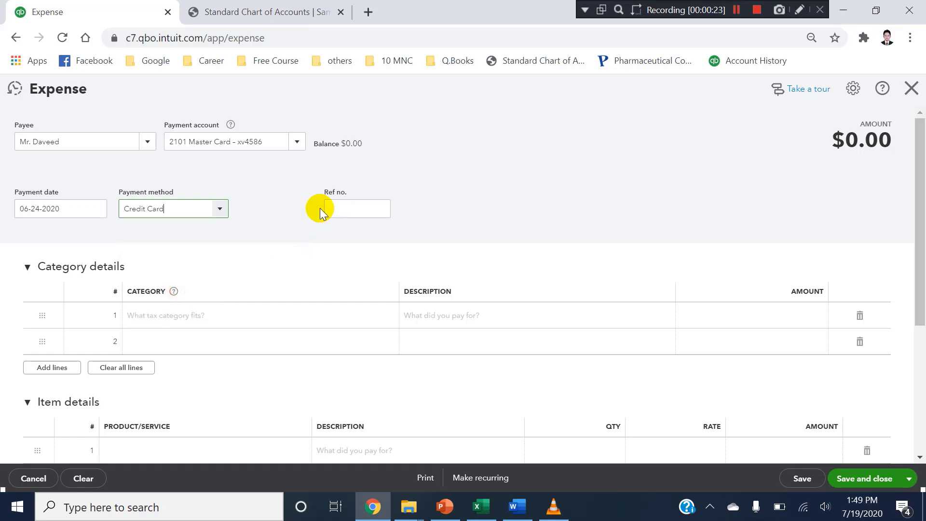
left_click(480, 506)
left_click(195, 261)
key("ctrl+c")
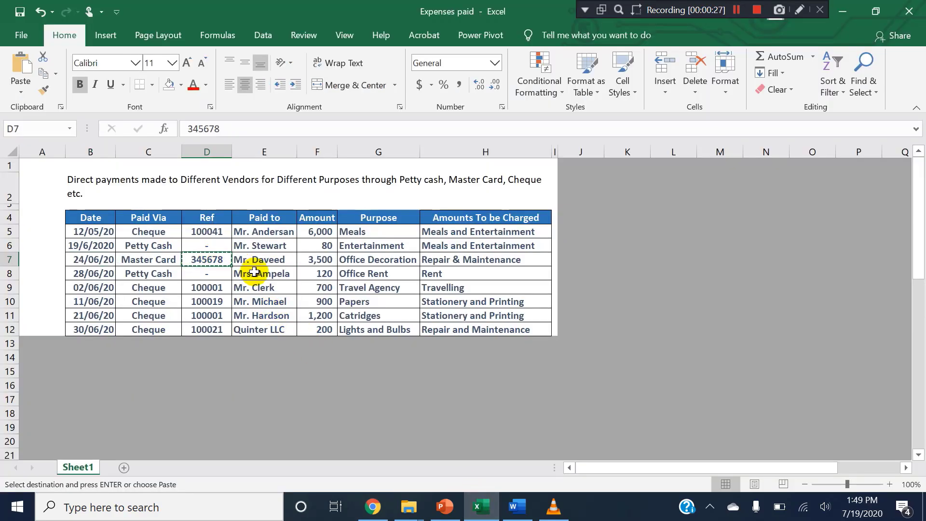
key("alt+Tab")
left_click(382, 208)
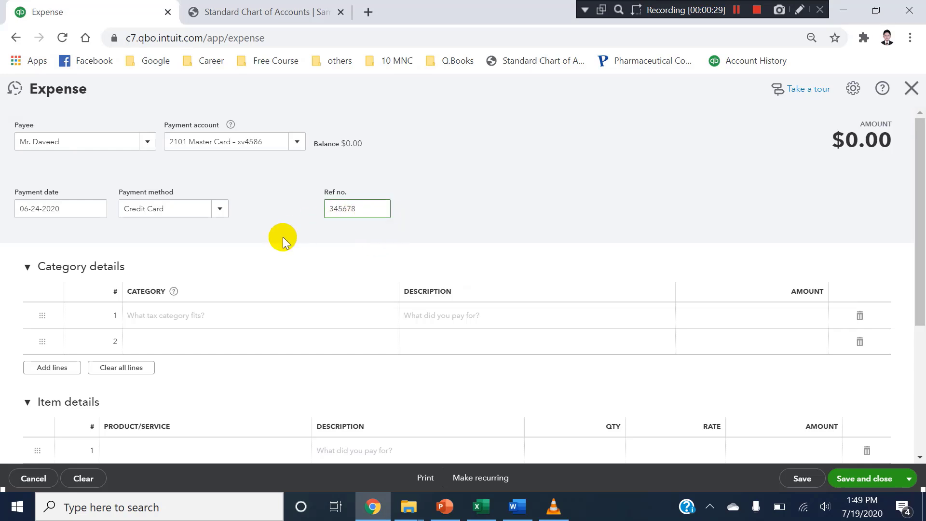
Step: Check row 7 of the workbook for the charged account, and set the first expense line's category to Repairs and Maintenance
left_click(170, 316)
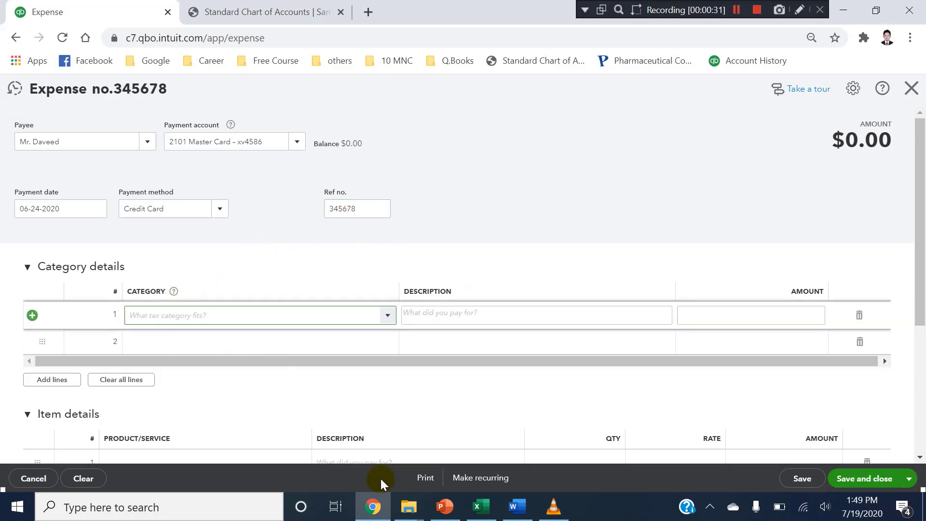
left_click(493, 507)
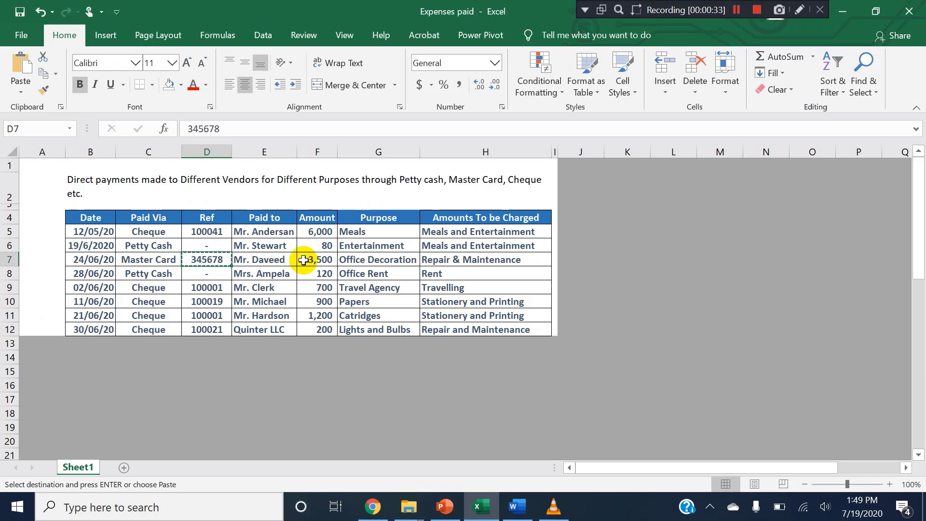
left_click(439, 260)
left_click(407, 263)
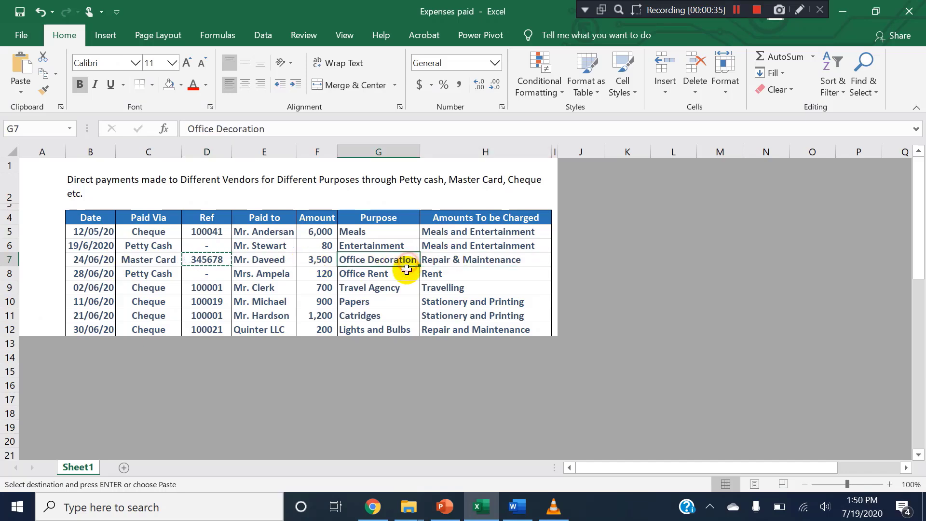
left_click(372, 506)
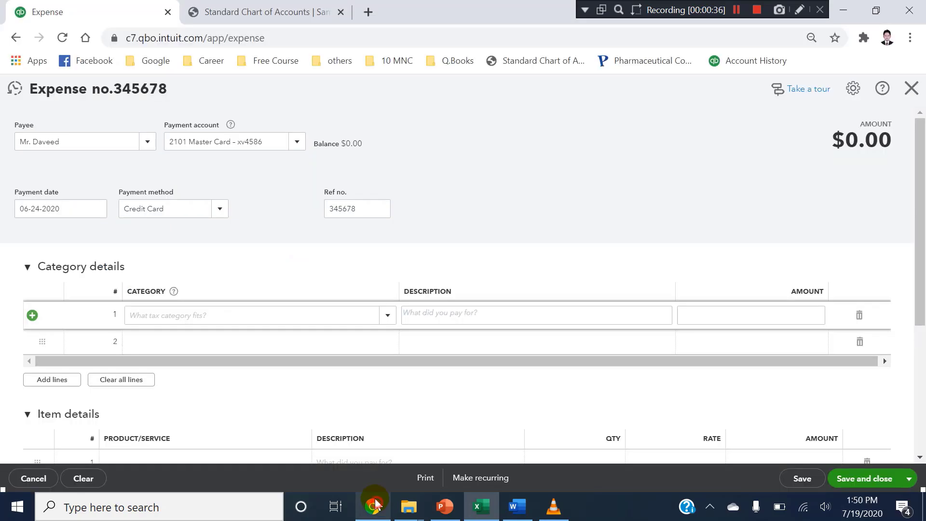
left_click(361, 314)
type("repairs and Maintenance")
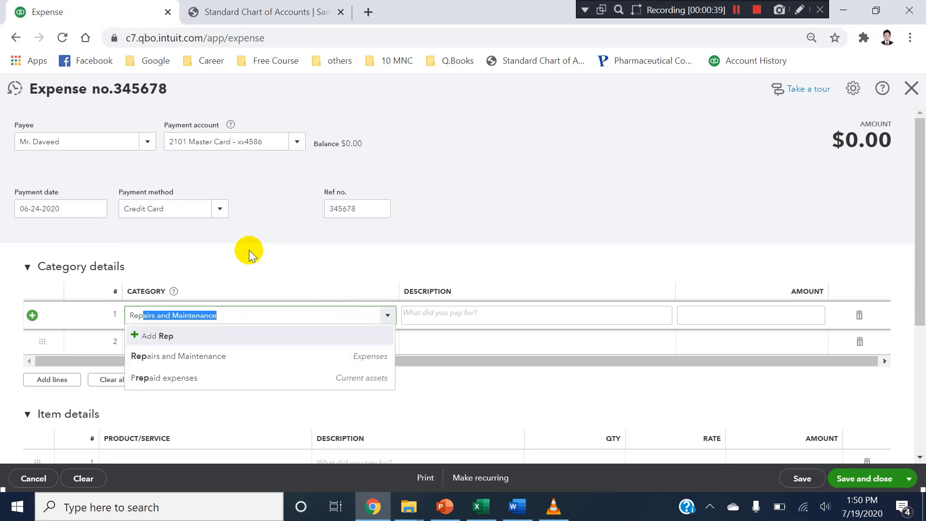
left_click(172, 360)
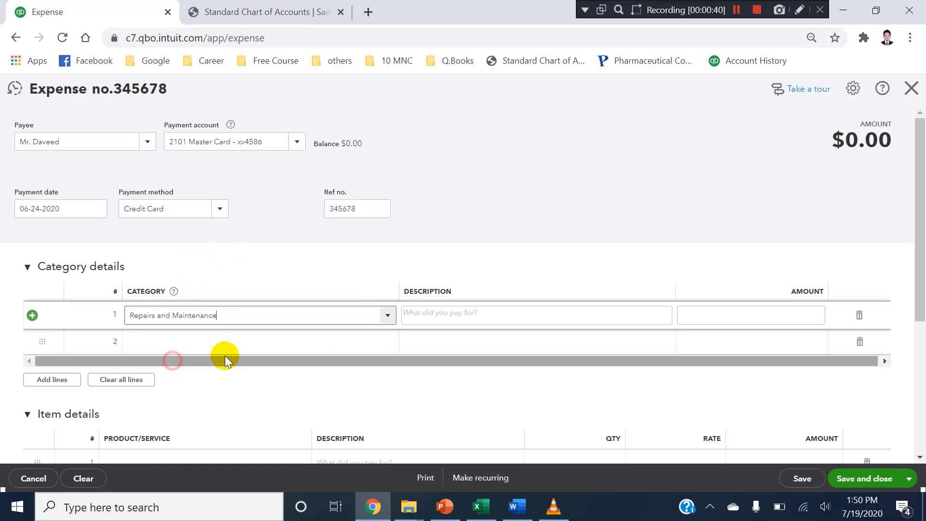
Step: Copy the purpose Office Decoration from cell G7 of the workbook into the first expense line's description
left_click(442, 318)
key("ctrl+v")
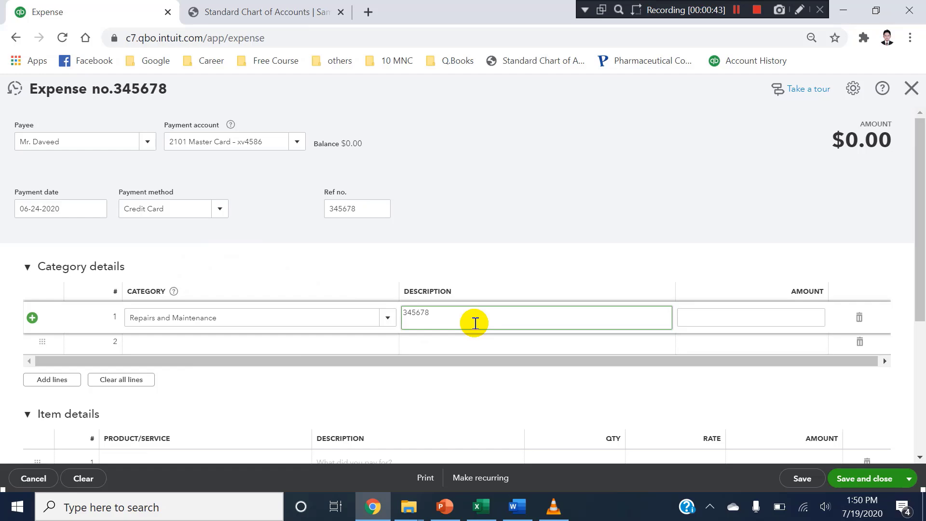
key("alt+Tab")
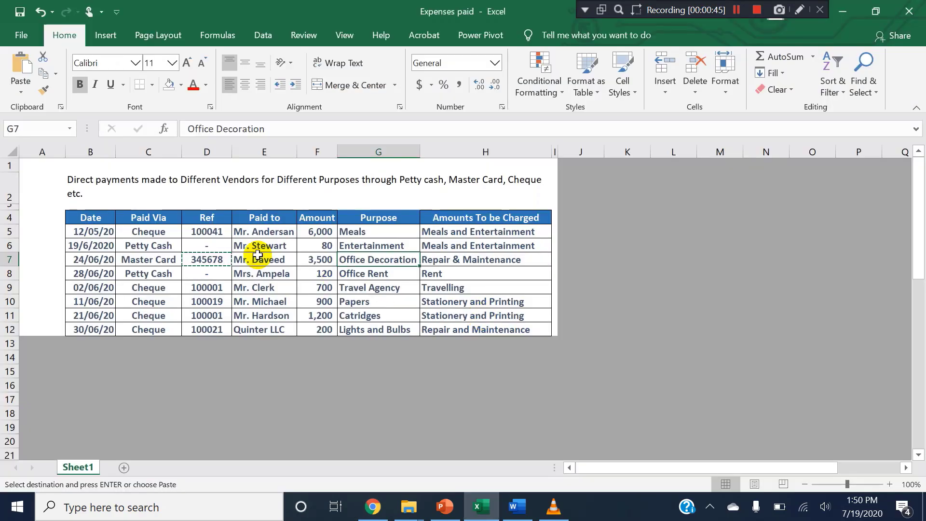
key("ctrl+c")
key("alt+Tab")
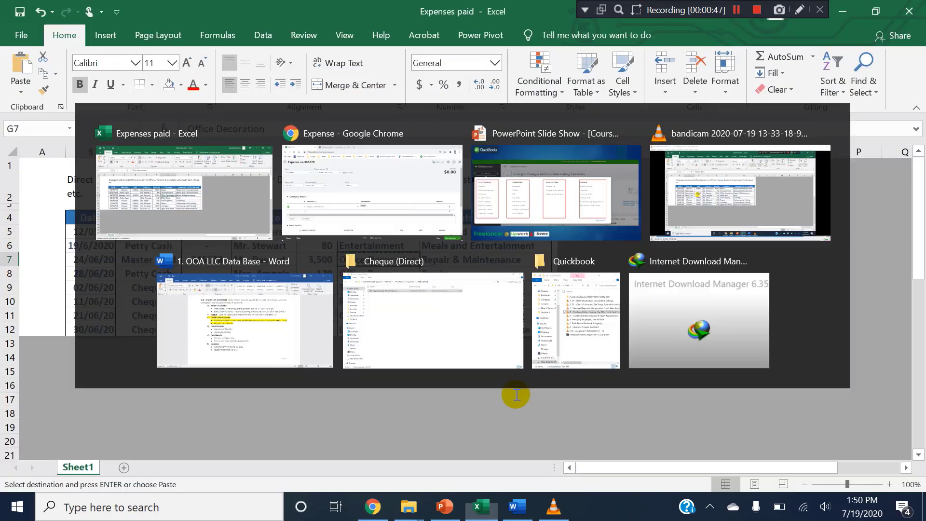
key("ctrl+a")
key("ctrl+v")
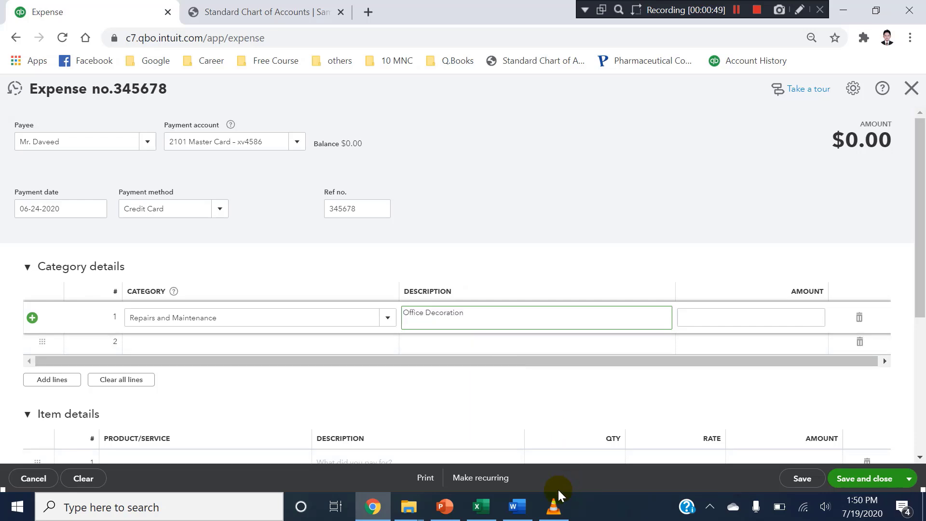
Step: Copy the amount 3,500 from cell F7 of the workbook into the first expense line
left_click(761, 315)
left_click(480, 506)
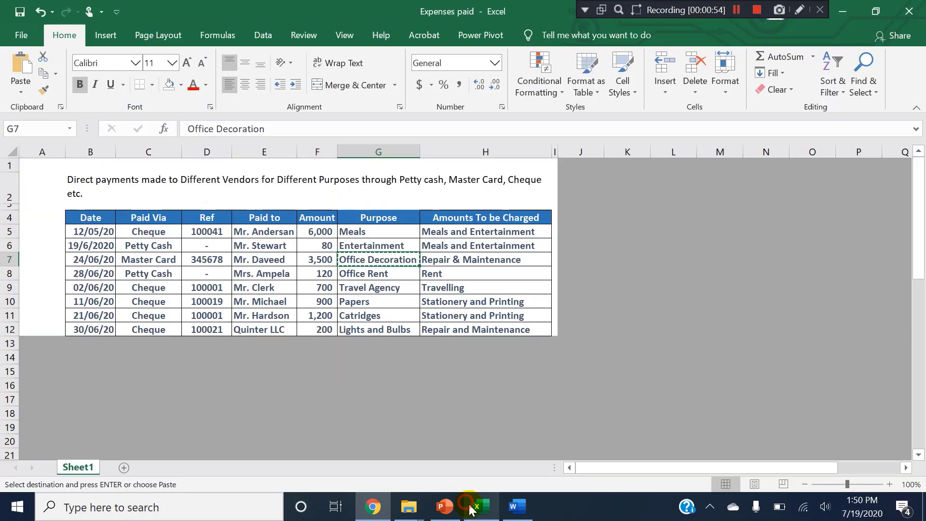
left_click(309, 261)
key("ctrl+c")
key("alt+Tab")
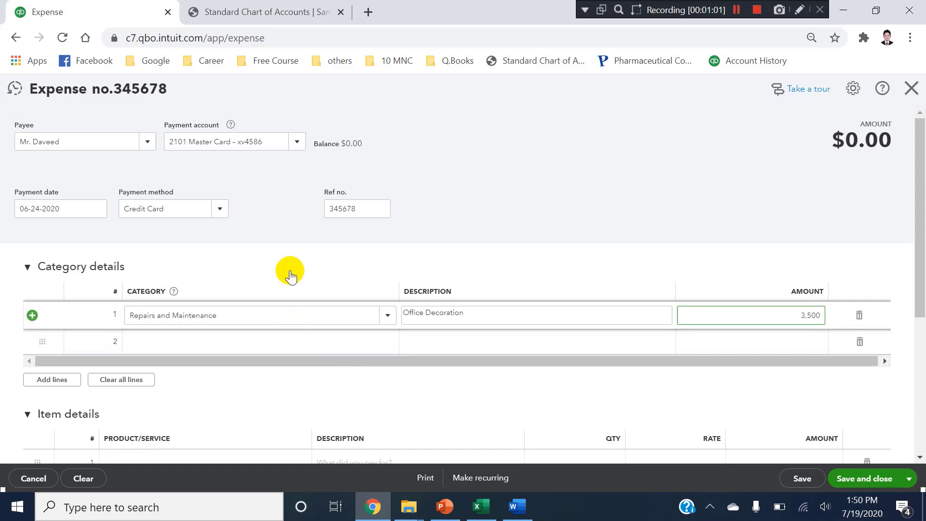
Step: Review the expense's details, line amount and total, and save and close the expense
scroll(222, 333, "down", 2)
scroll(678, 286, "down", 4)
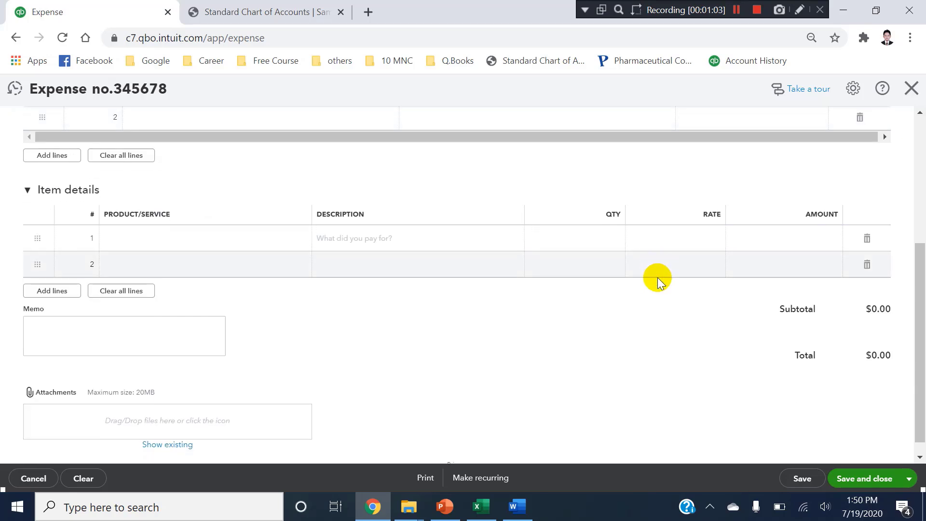
scroll(678, 294, "up", 6)
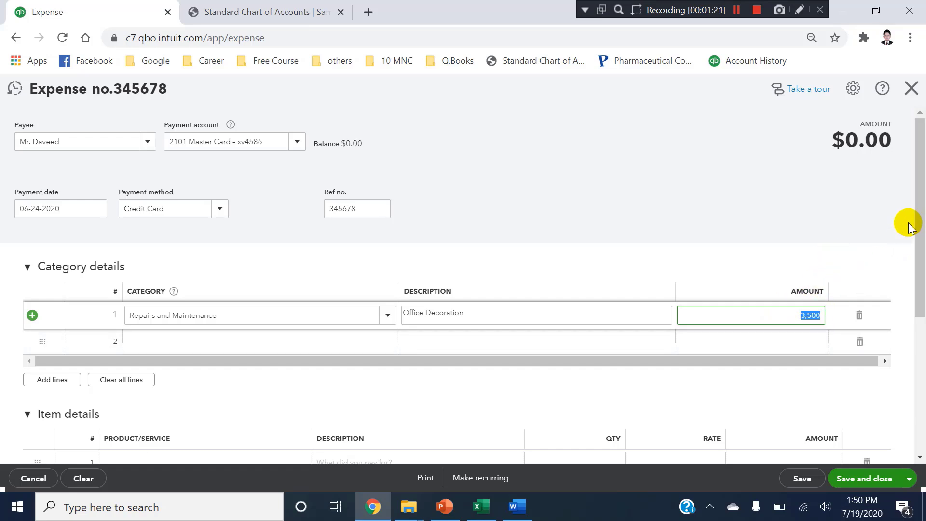
mouse_move(922, 215)
left_mouse_down()
mouse_move(920, 252)
mouse_move(921, 221)
left_mouse_up()
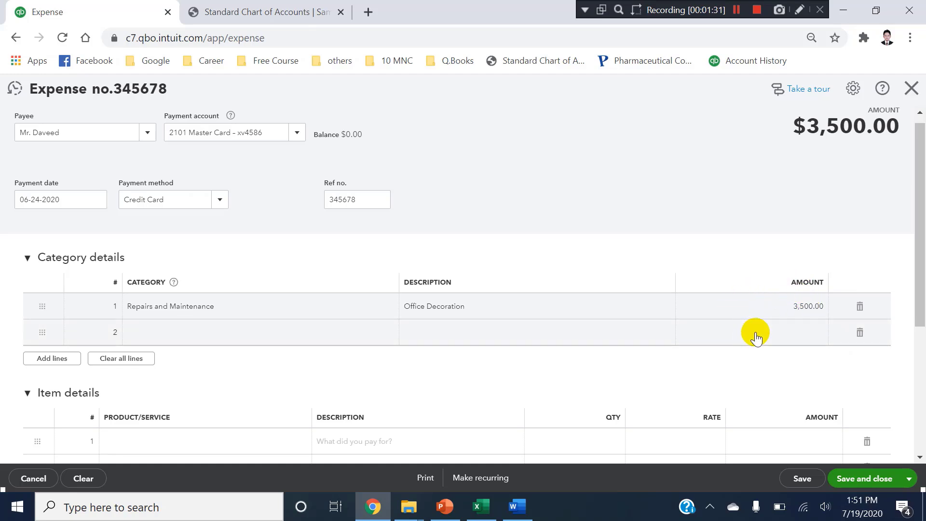
scroll(775, 322, "down", 2)
scroll(776, 326, "down", 2)
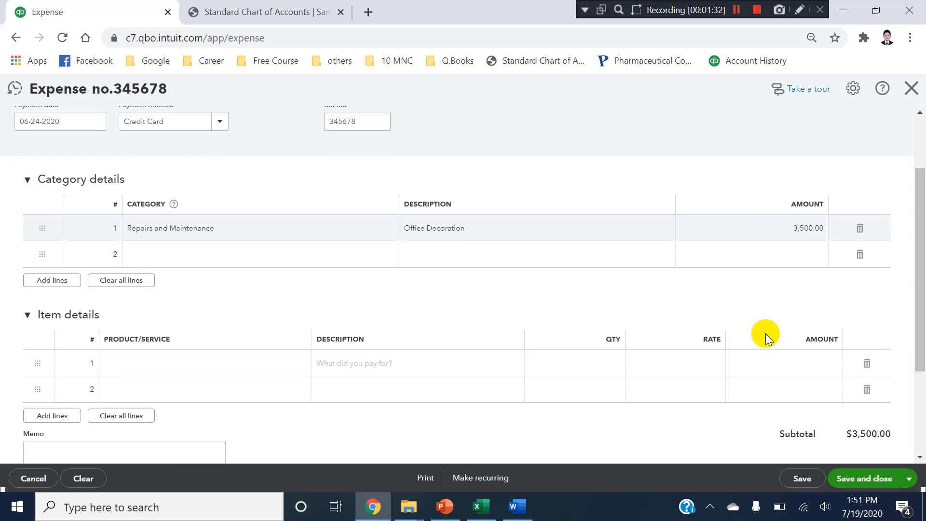
scroll(751, 277, "up", 1)
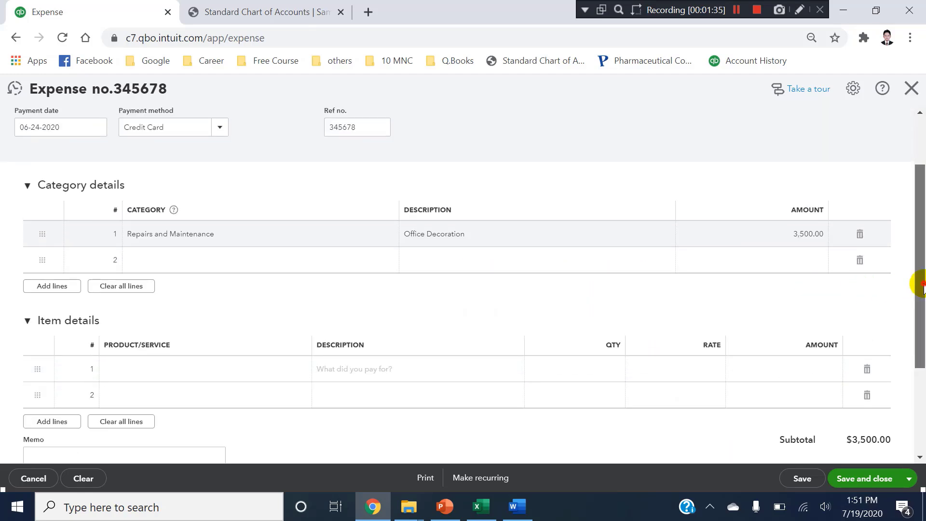
left_click_drag(921, 285, 920, 217)
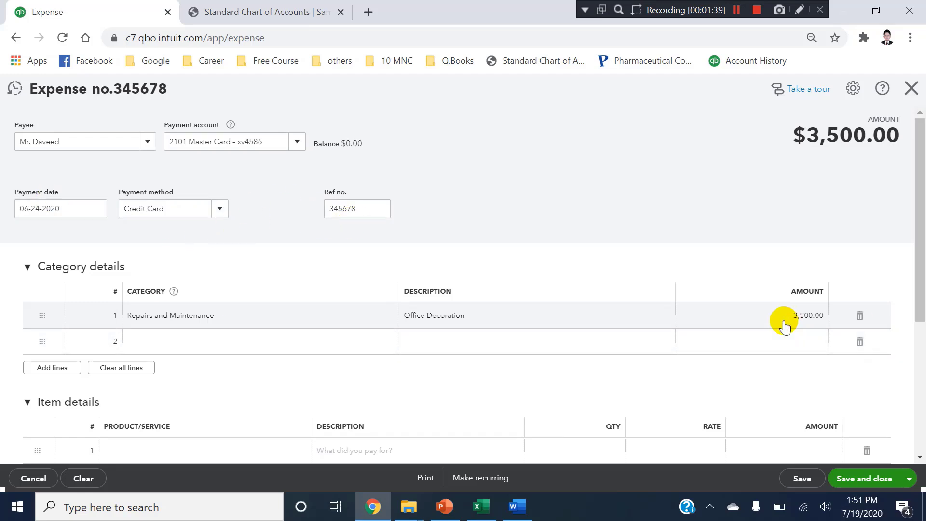
left_click_drag(921, 270, 920, 241)
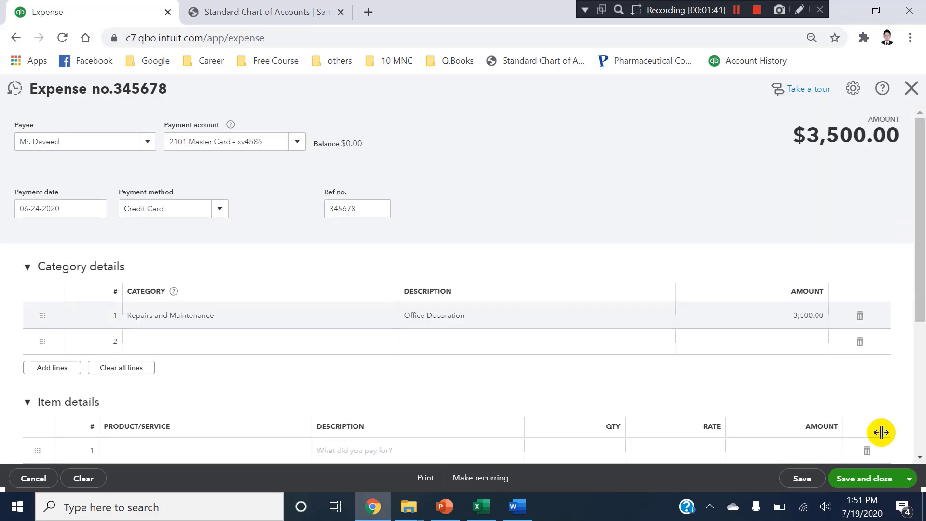
left_click(833, 470)
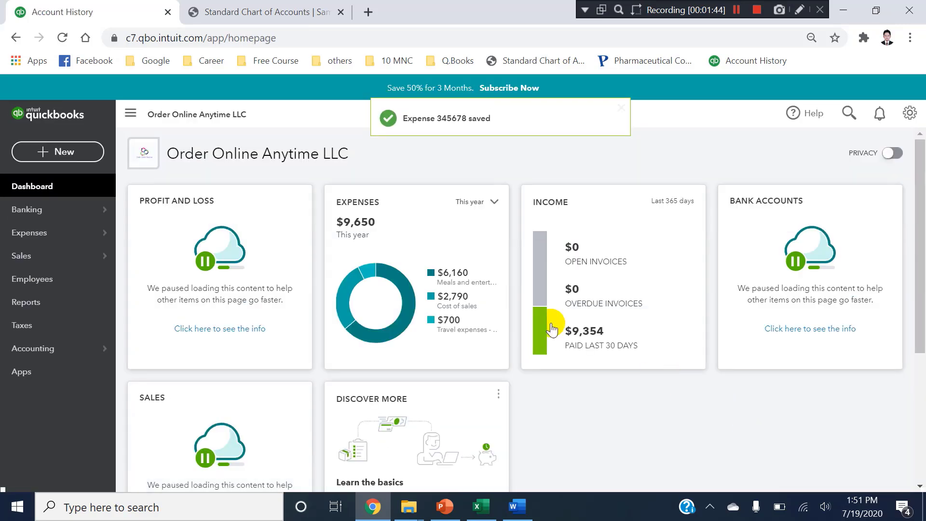
Step: Open the Chart of Accounts and filter it by "ma" to find the Master Card account
mouse_move(50, 348)
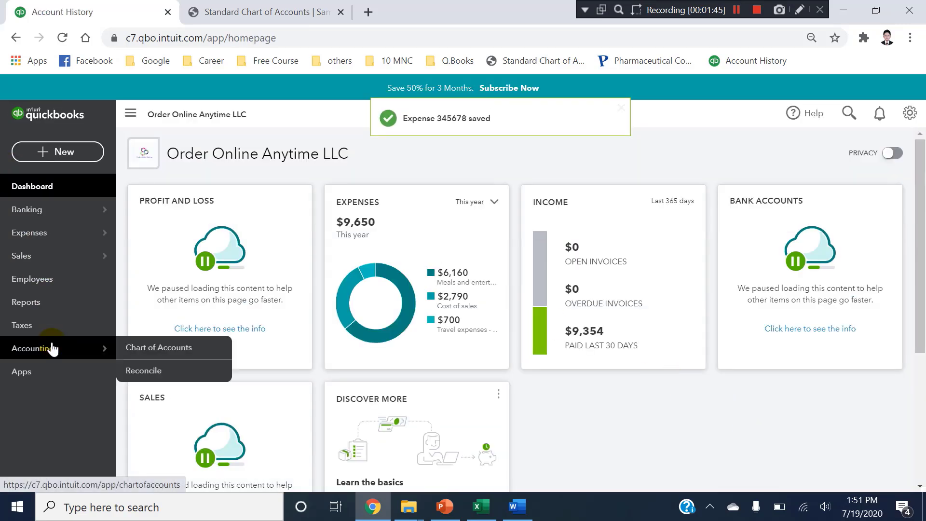
left_click(135, 343)
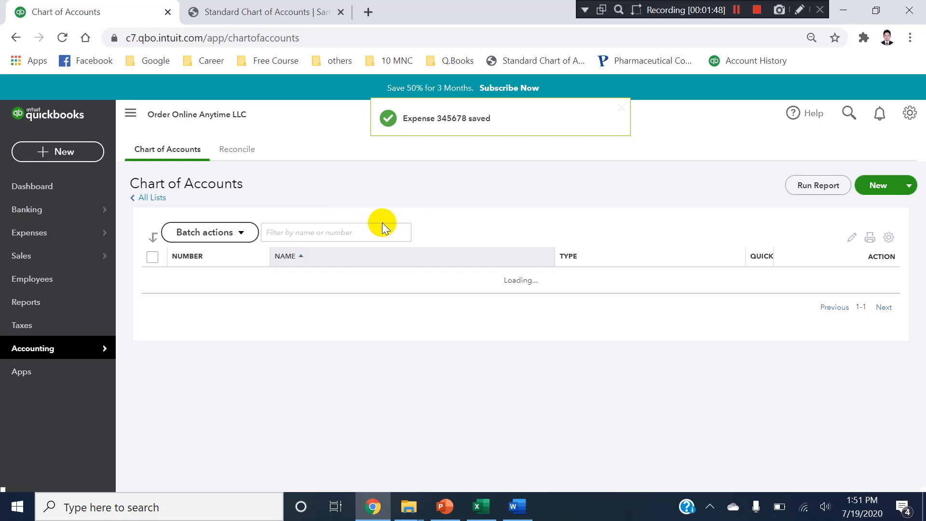
left_click(379, 224)
type("masm")
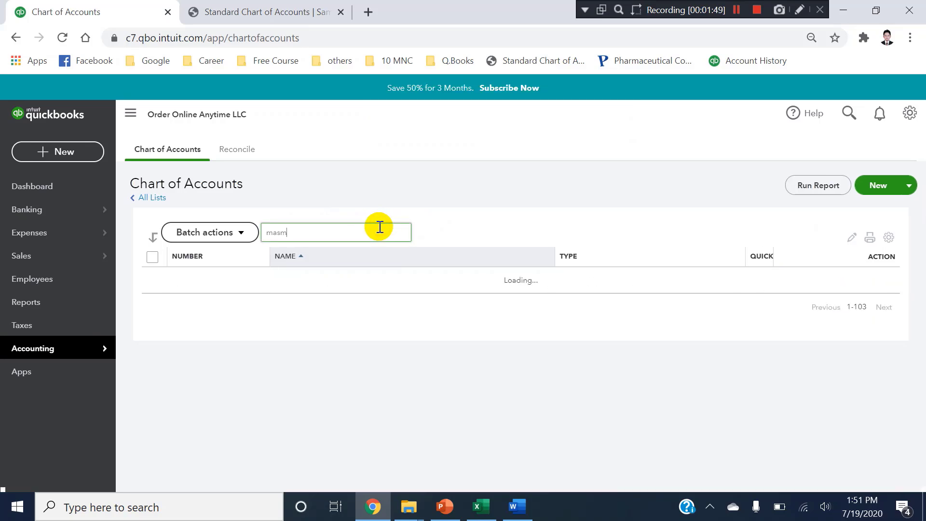
type("ast")
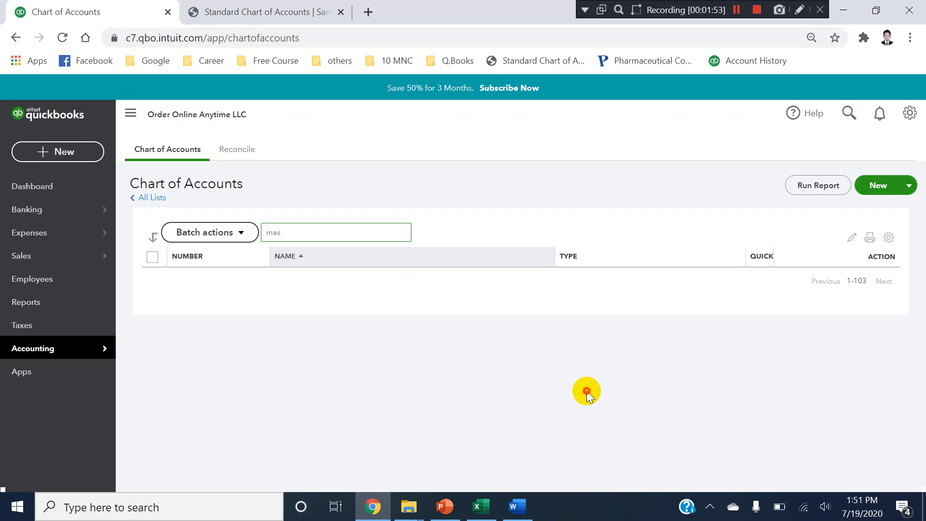
double_click(312, 232)
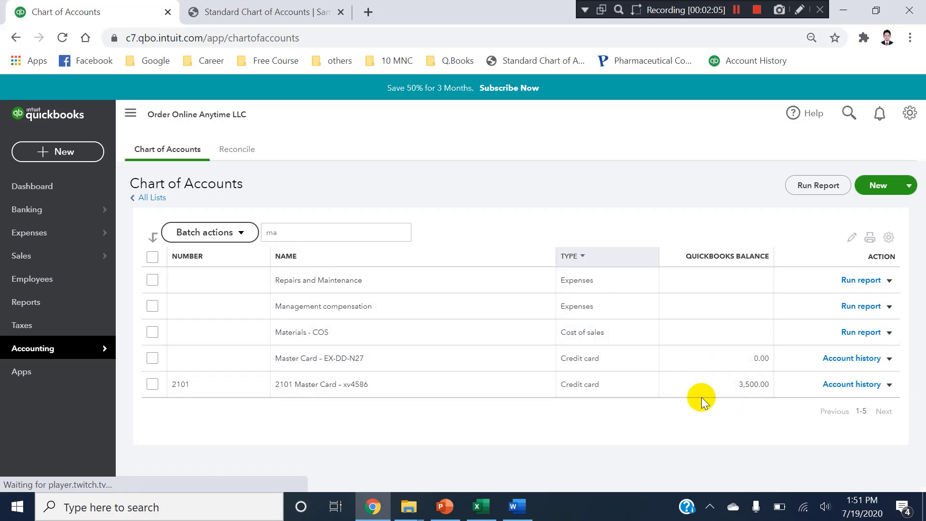
Step: Open the 2101 Master Card account history, open its Repairs and Maintenance expense, and examine the line amount and totals
left_click(873, 385)
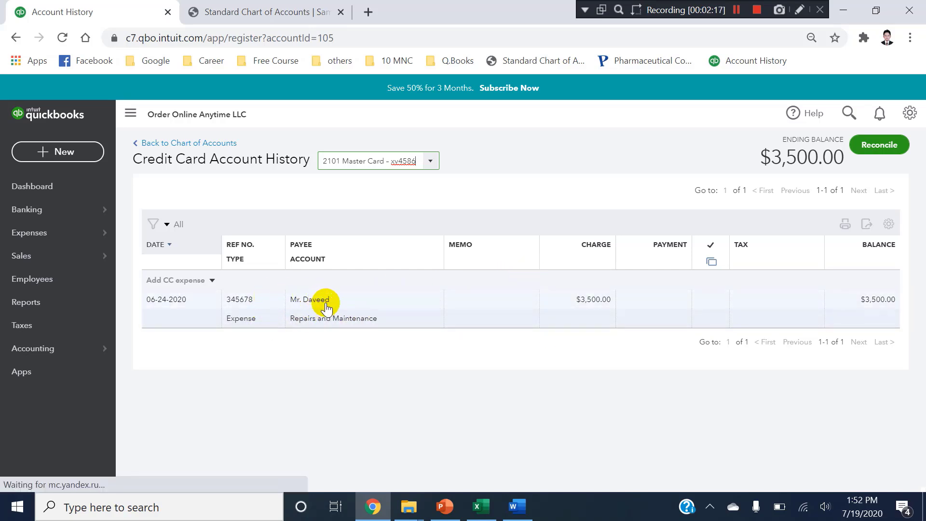
left_click(598, 304)
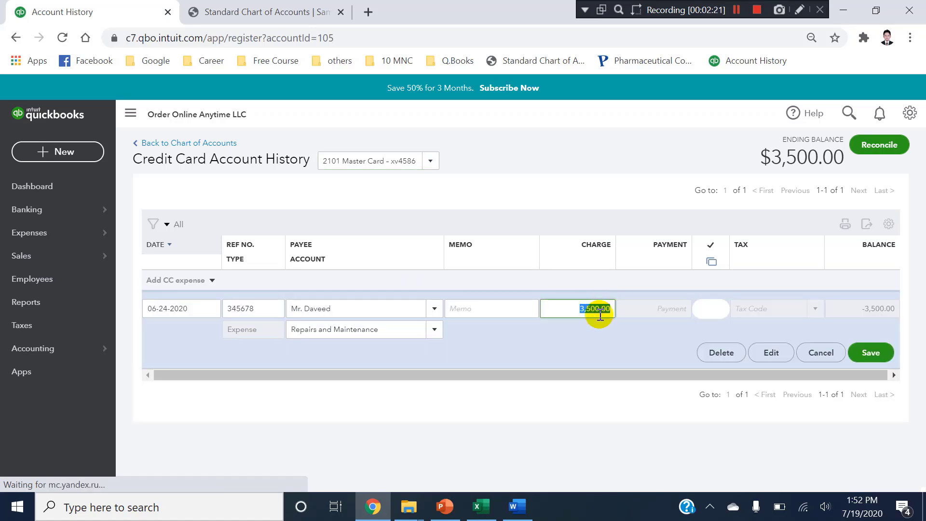
left_click(776, 356)
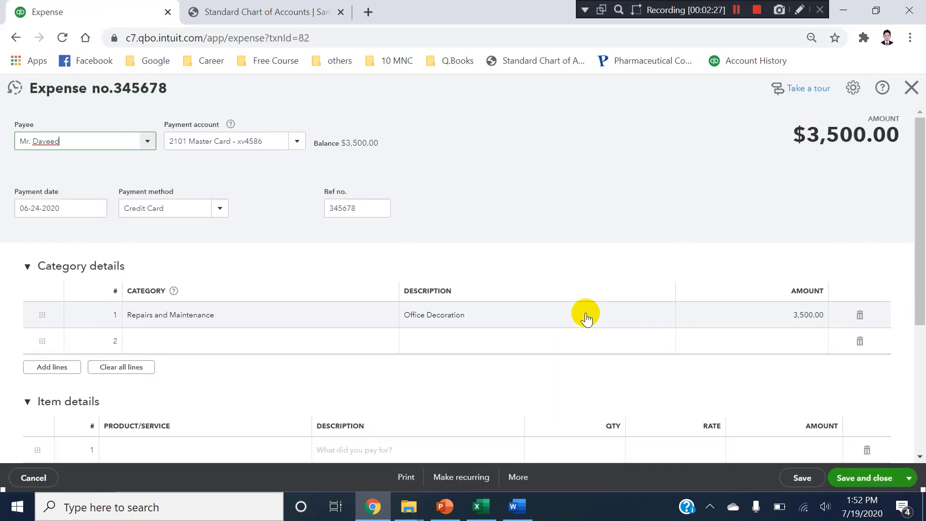
scroll(605, 322, "down", 2)
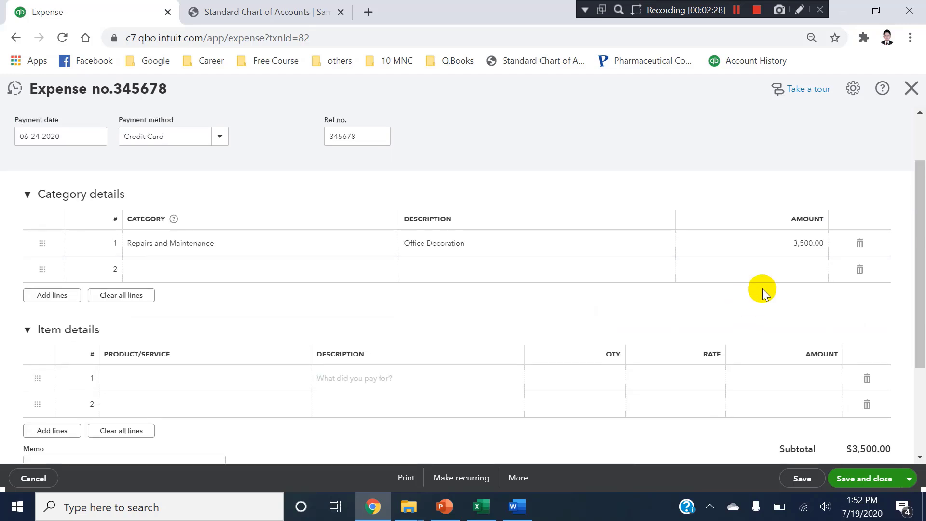
left_click(795, 245)
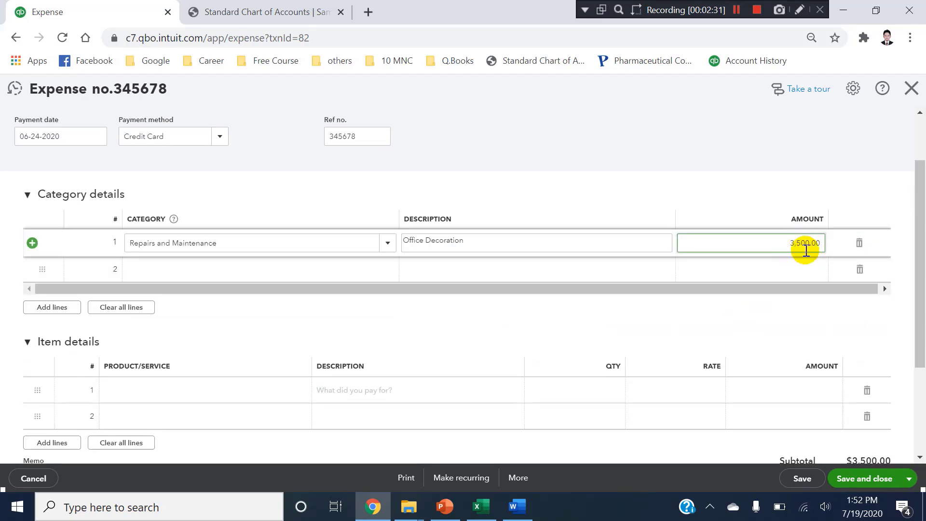
left_click_drag(920, 262, 920, 346)
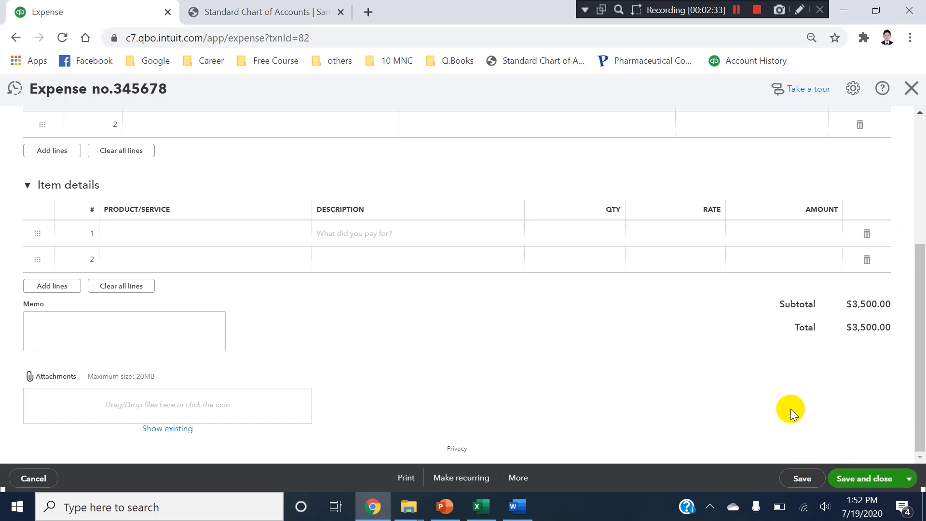
Step: Compare the Repairs and Maintenance expense with the Master Card row in the Expenses paid workbook, and close the expense without changes
scroll(662, 273, "up", 2)
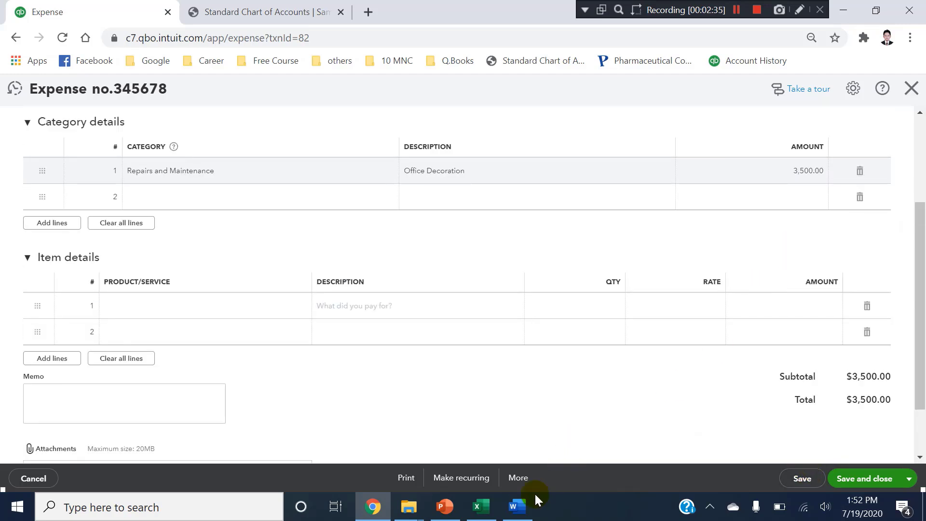
left_click(481, 512)
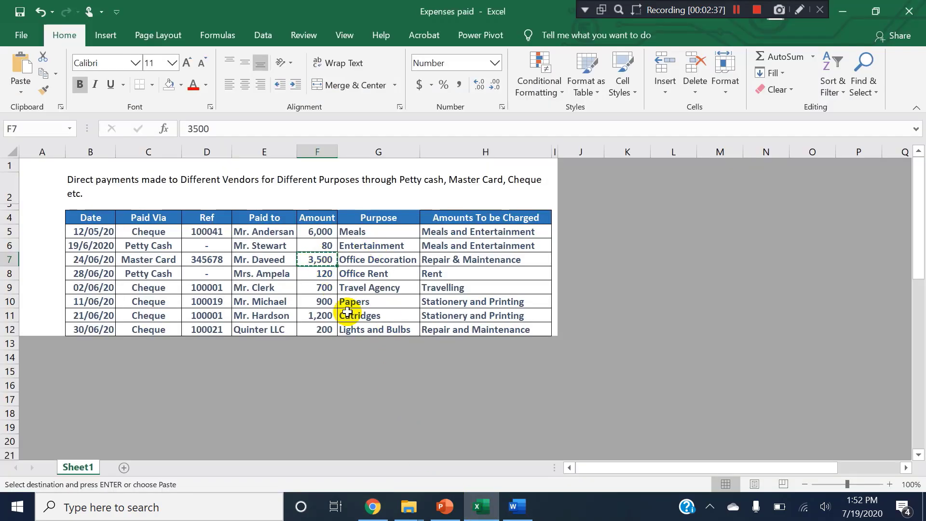
left_click(378, 504)
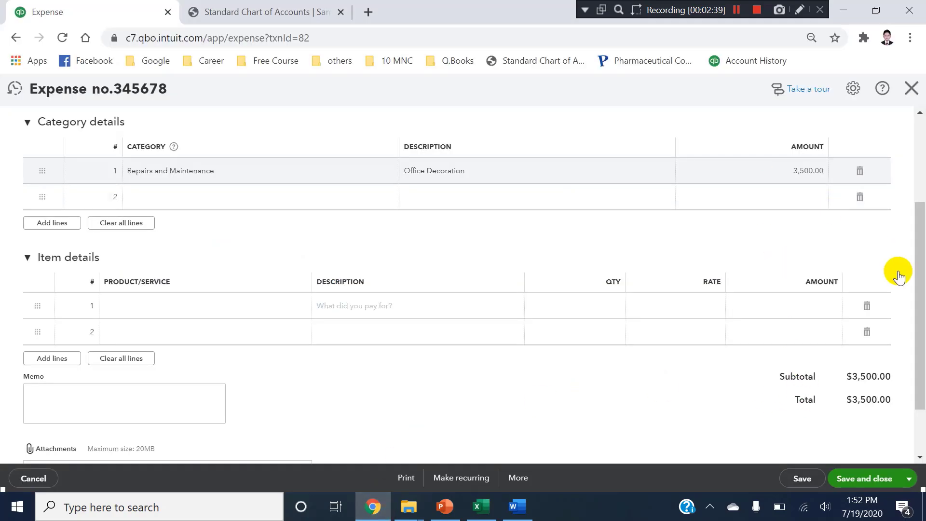
scroll(921, 256, "up", 4)
left_click_drag(921, 256, 918, 128)
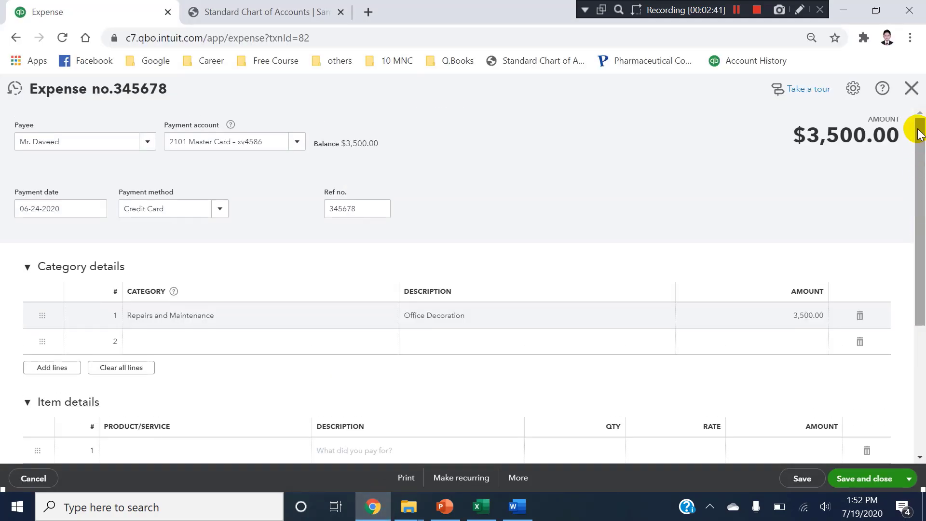
left_click(912, 89)
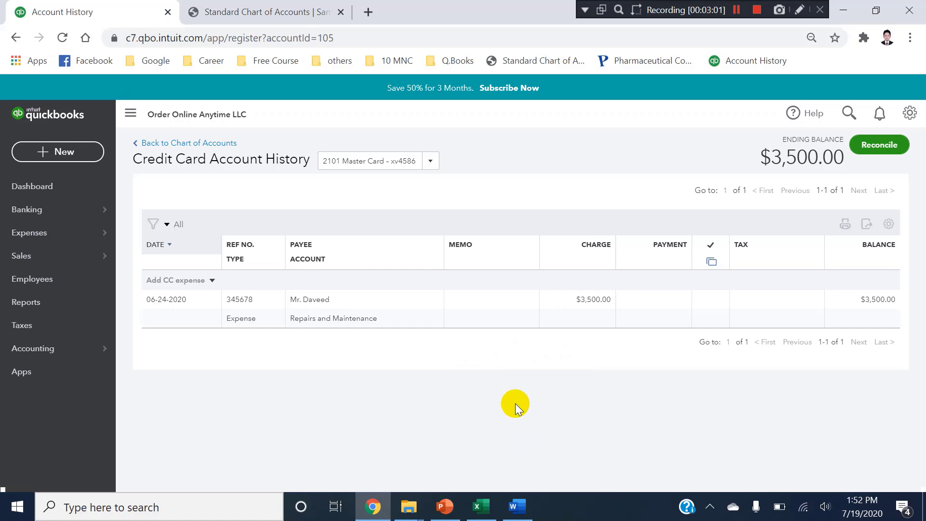
Step: Switch to the Expenses paid workbook and review the payment methods and full details of all payments in rows 5 to 12
left_click(480, 506)
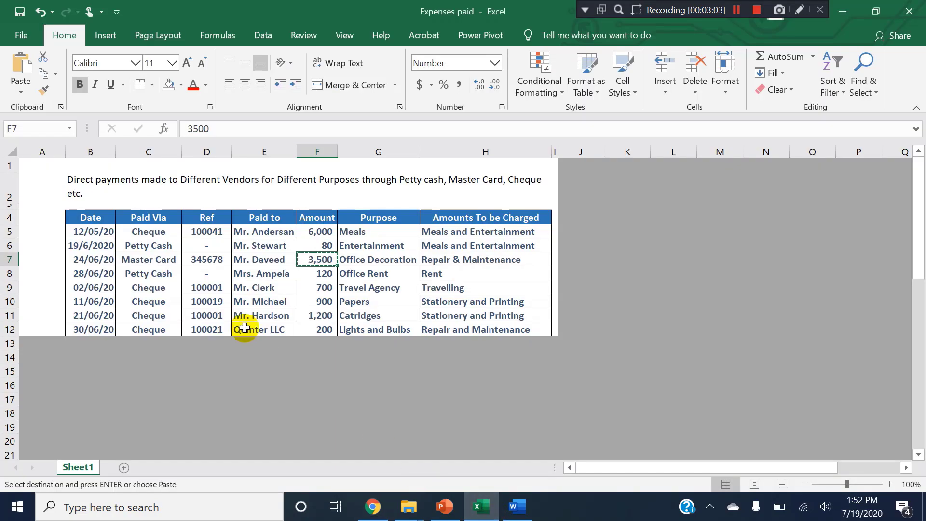
left_click_drag(144, 232, 145, 342)
left_click(149, 263)
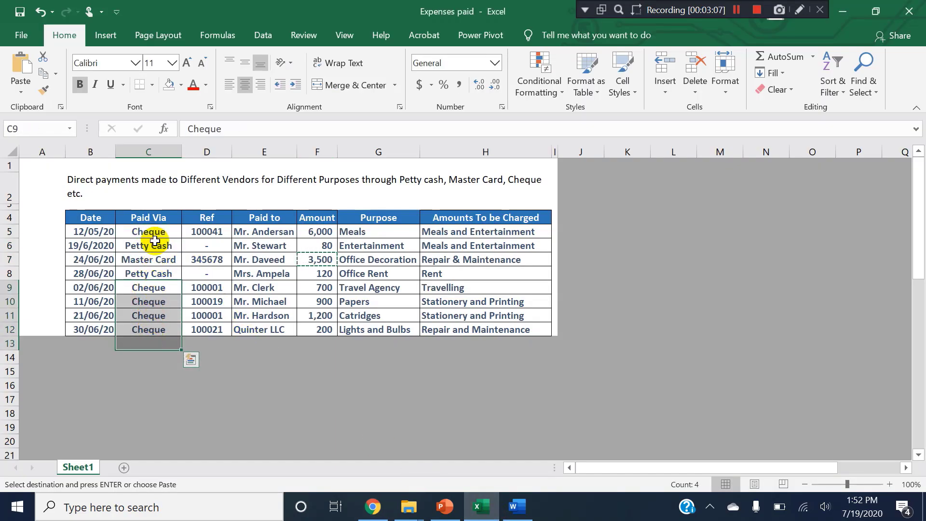
left_click_drag(153, 230, 494, 331)
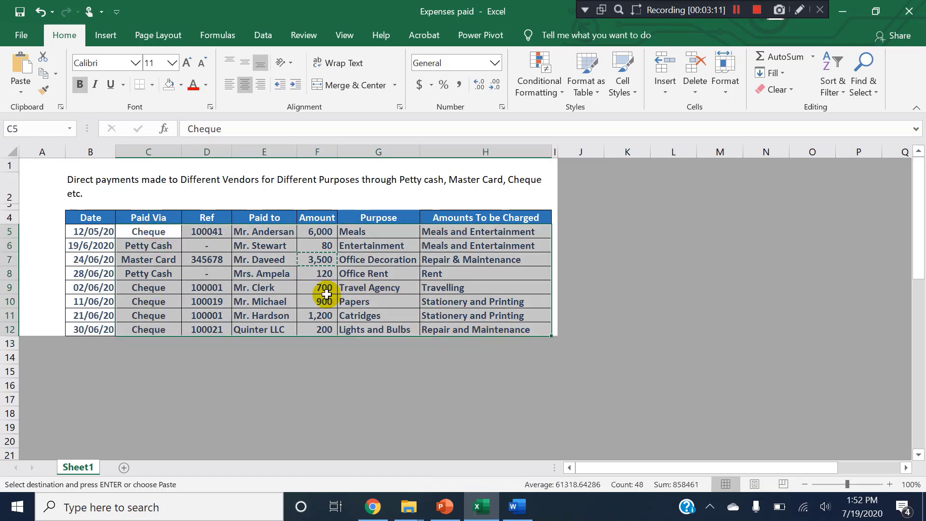
left_click_drag(92, 231, 521, 330)
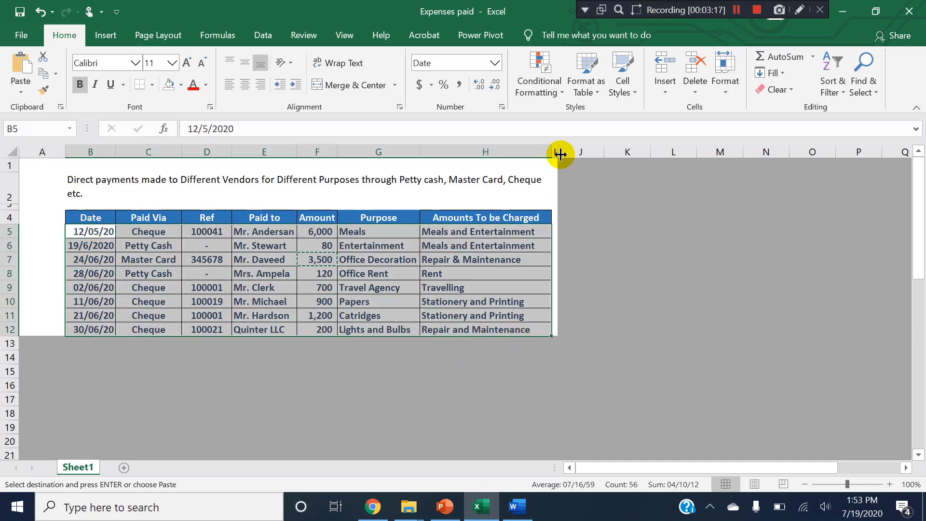
left_click_drag(560, 154, 556, 157)
left_click(581, 349)
left_click(314, 403)
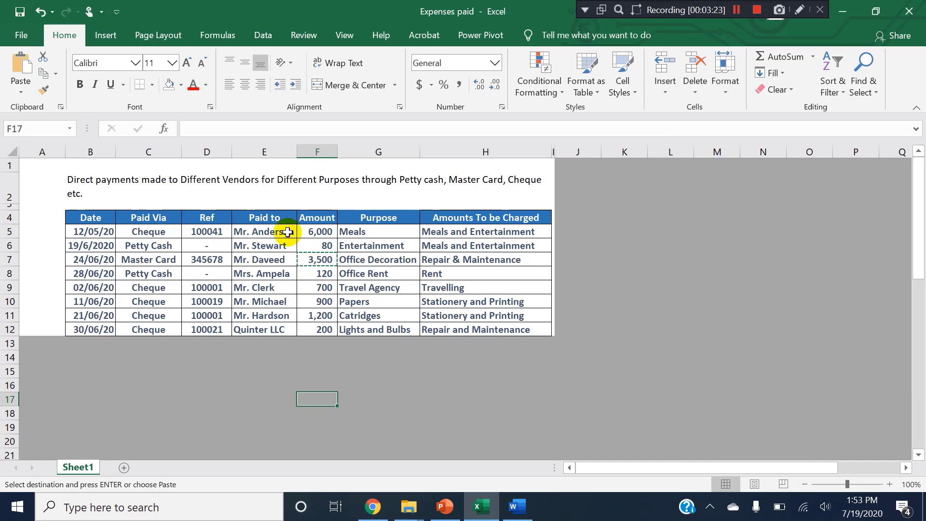
Step: Return to QuickBooks Online and examine the supplier transaction types from Expense to Purchase order among the new-transaction options
left_click(374, 505)
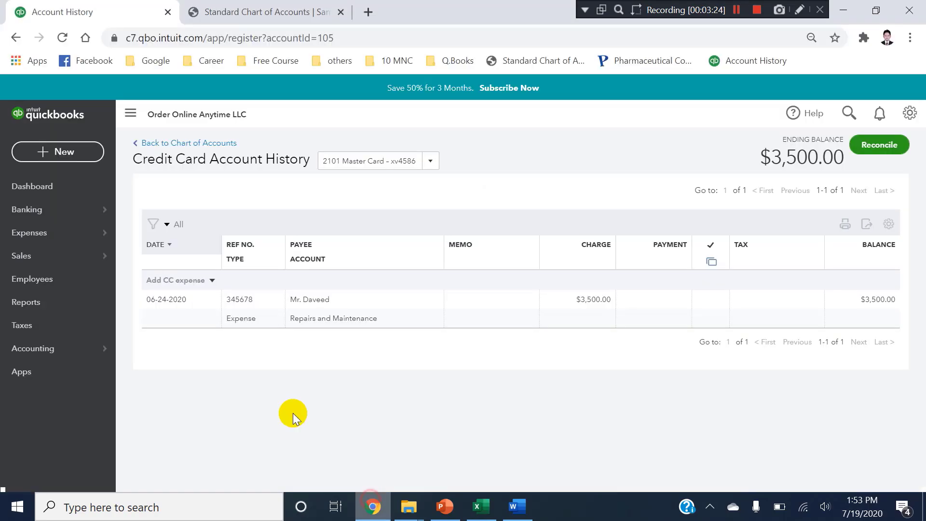
left_click(72, 153)
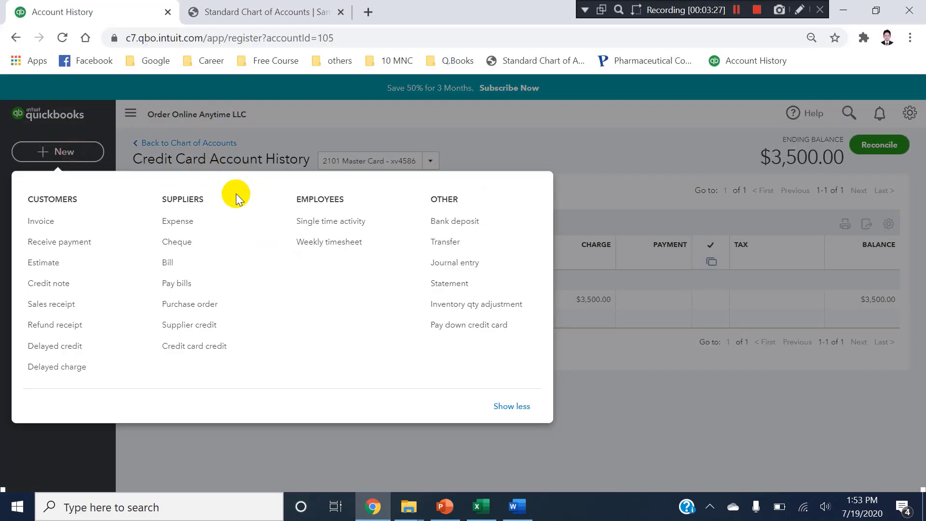
key("ctrl+alt+d")
mouse_move(160, 221)
left_mouse_down()
mouse_move(236, 275)
mouse_move(246, 318)
left_mouse_up()
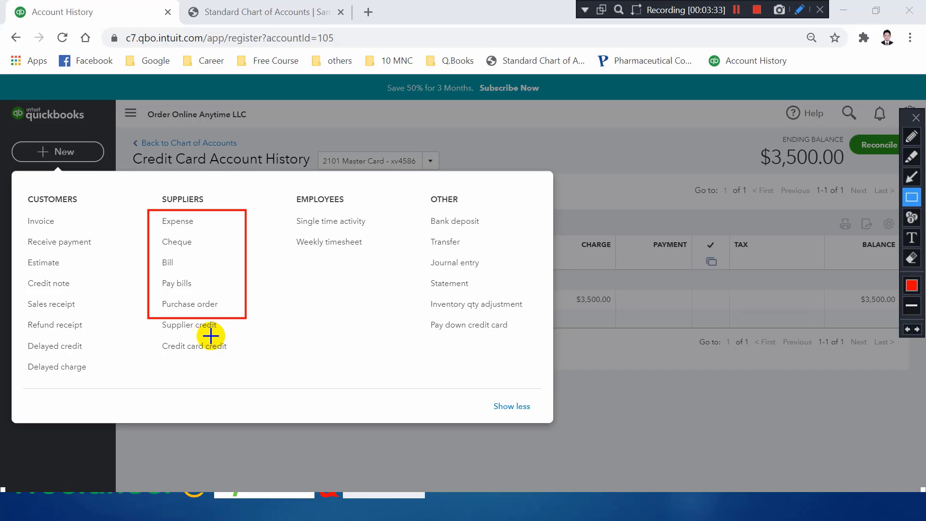
key("Escape")
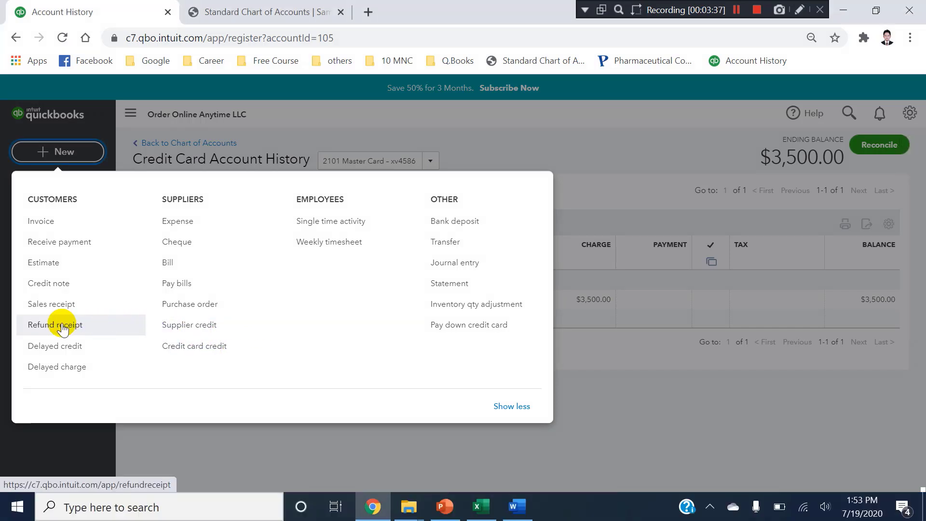
Step: Compare the Credit note, Supplier credit and Credit card credit transaction types, and close the list of new transactions
key("ctrl+alt+d")
left_click_drag(18, 273, 92, 294)
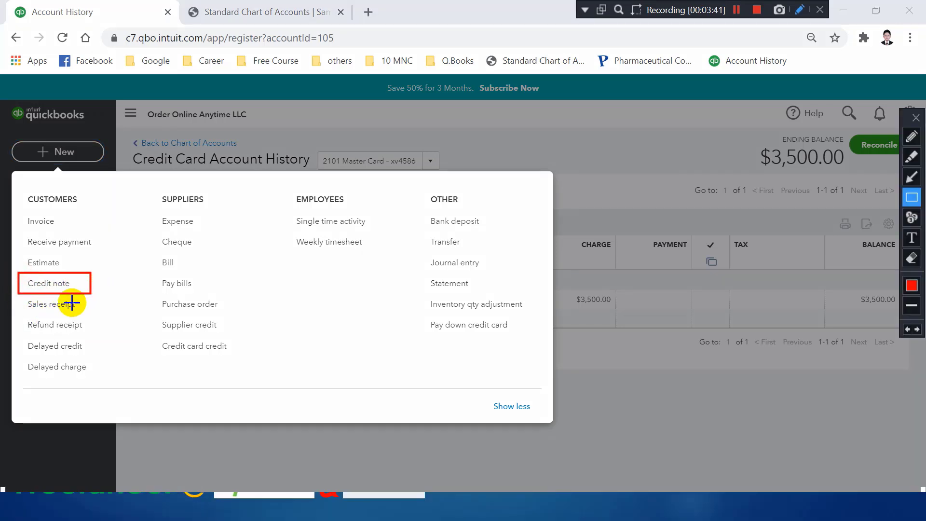
mouse_move(153, 315)
left_mouse_down()
mouse_move(176, 331)
mouse_move(228, 338)
left_mouse_up()
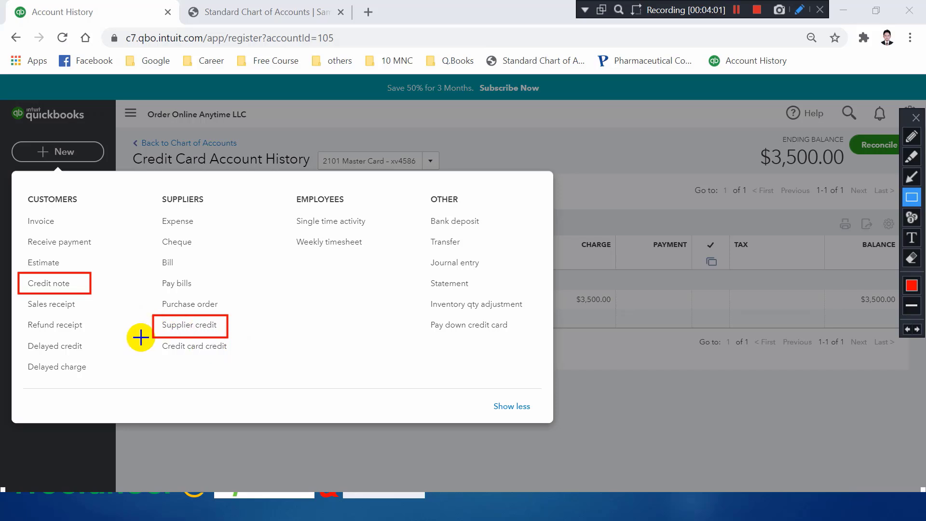
mouse_move(141, 337)
left_mouse_down()
mouse_move(213, 368)
mouse_move(237, 368)
mouse_move(238, 360)
left_mouse_up()
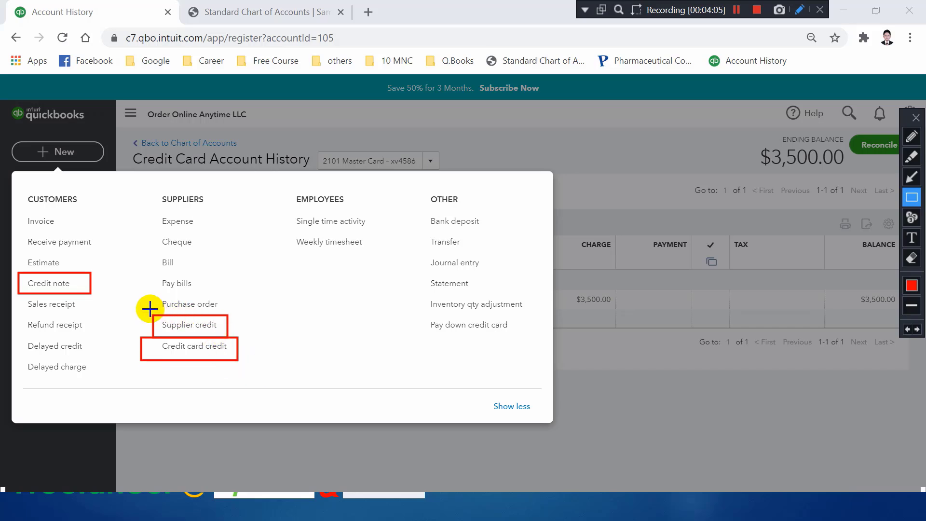
left_click_drag(151, 312, 225, 336)
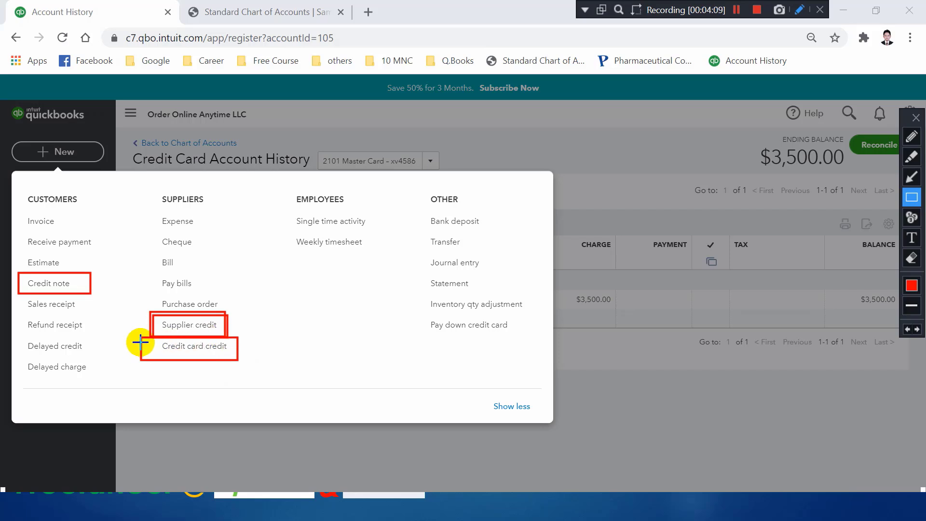
mouse_move(144, 338)
left_mouse_down()
mouse_move(188, 361)
mouse_move(235, 358)
left_mouse_up()
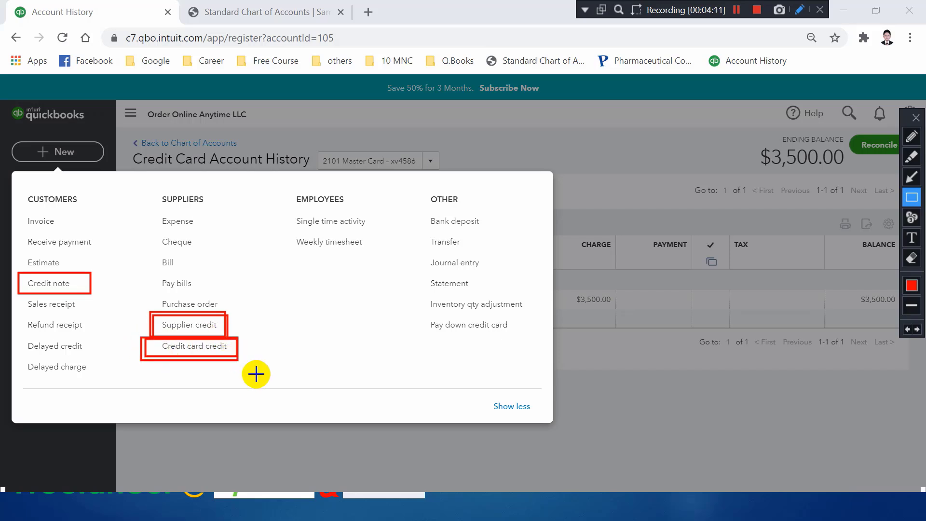
key("Escape")
left_click(594, 407)
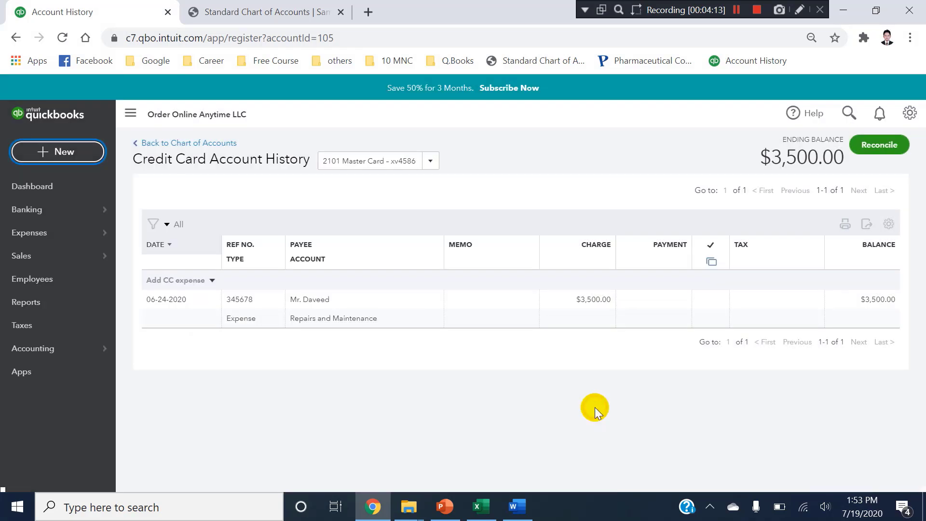
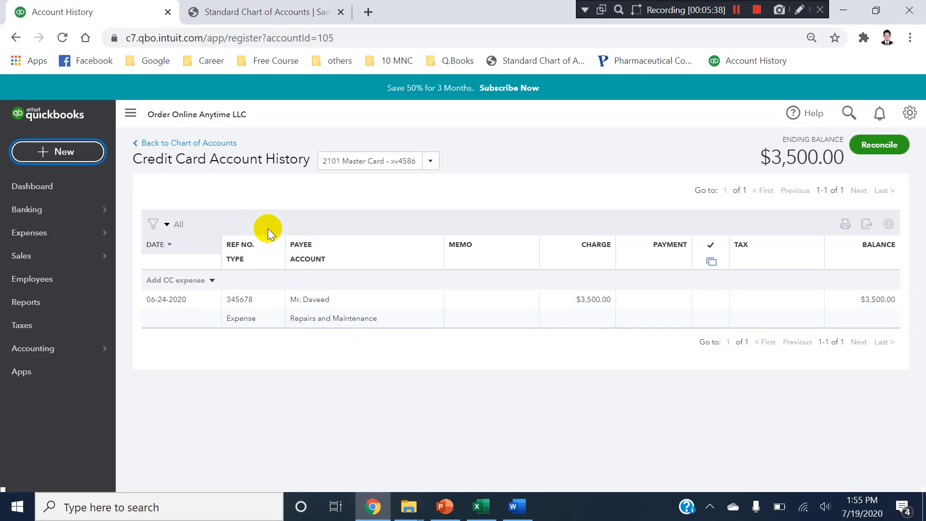
Step: Start a new Credit card credit transaction from the supplier transaction types
left_click(51, 151)
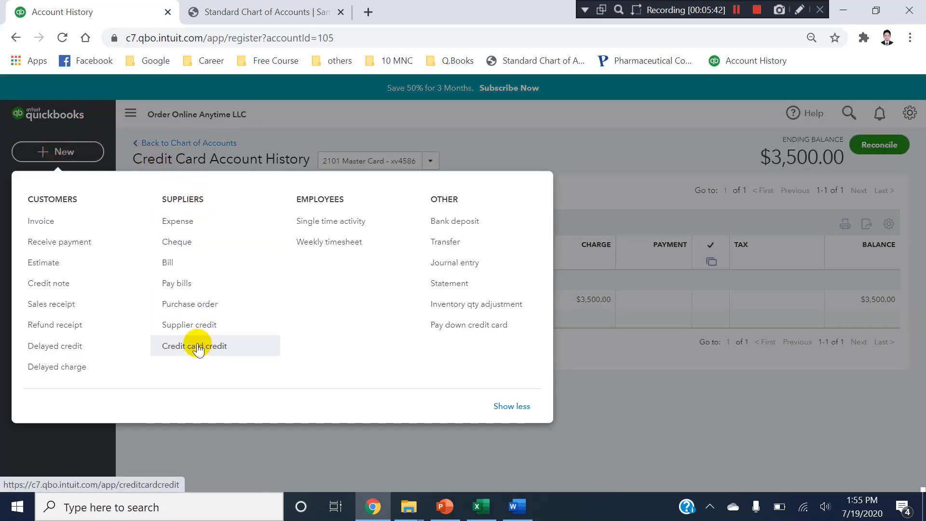
key("ctrl+alt+d")
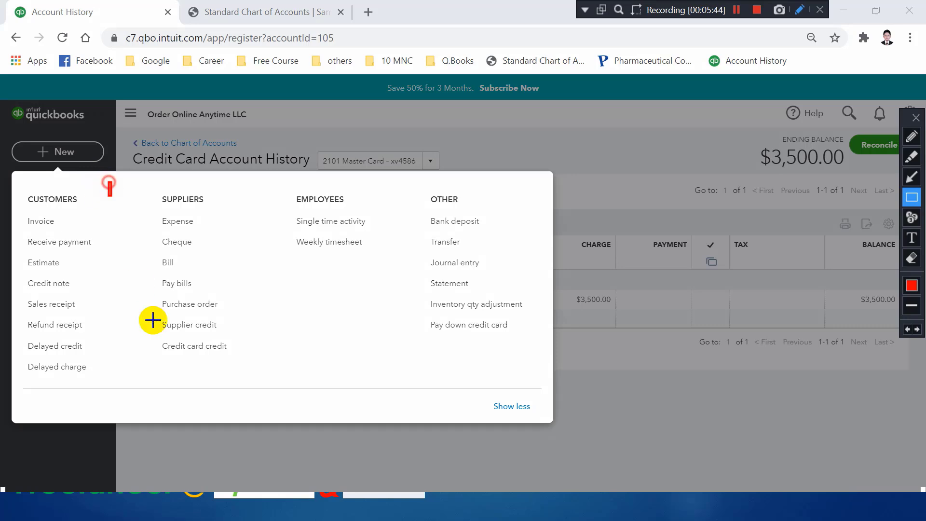
left_click_drag(108, 181, 271, 389)
mouse_move(135, 334)
left_mouse_down()
mouse_move(195, 356)
mouse_move(245, 358)
left_mouse_up()
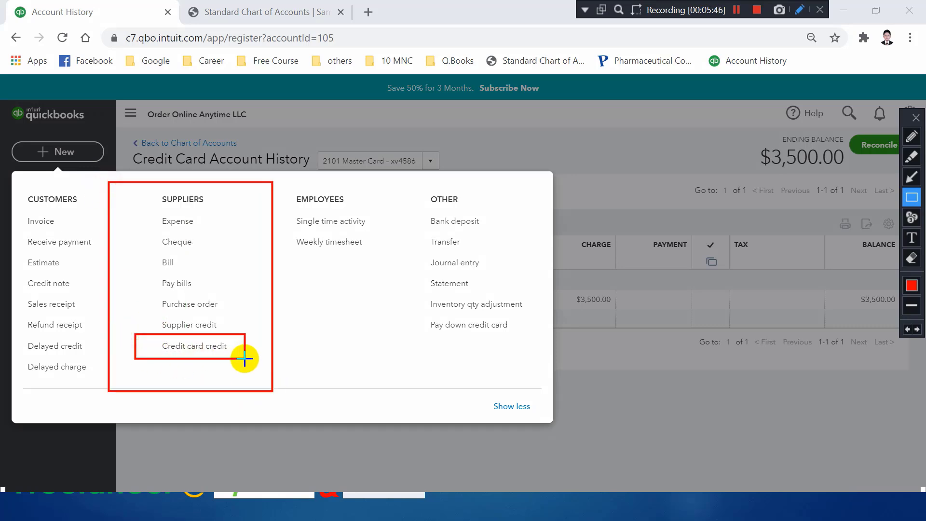
key("ctrl+alt+d")
left_click(213, 348)
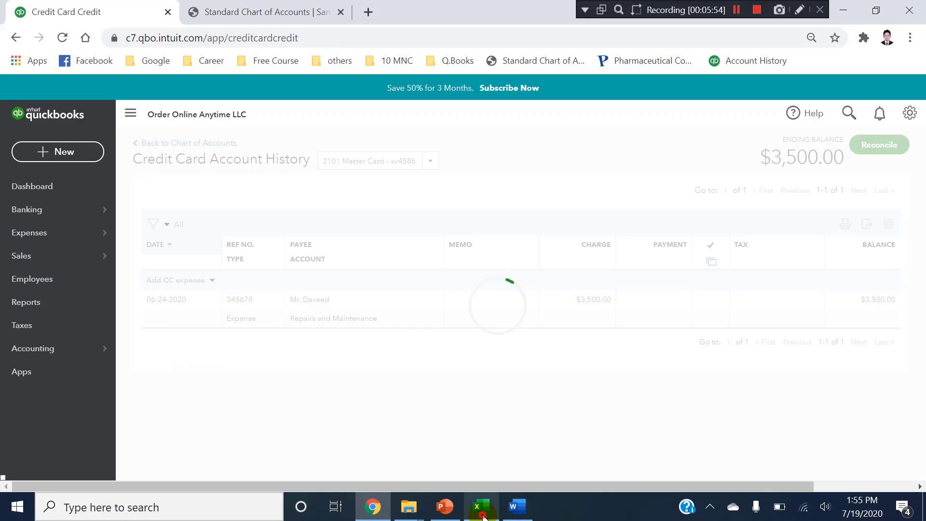
Step: Switch to the Expenses paid workbook and check the payment method and payee of the office decoration payment in row 7
key("alt+Tab")
left_click(162, 261)
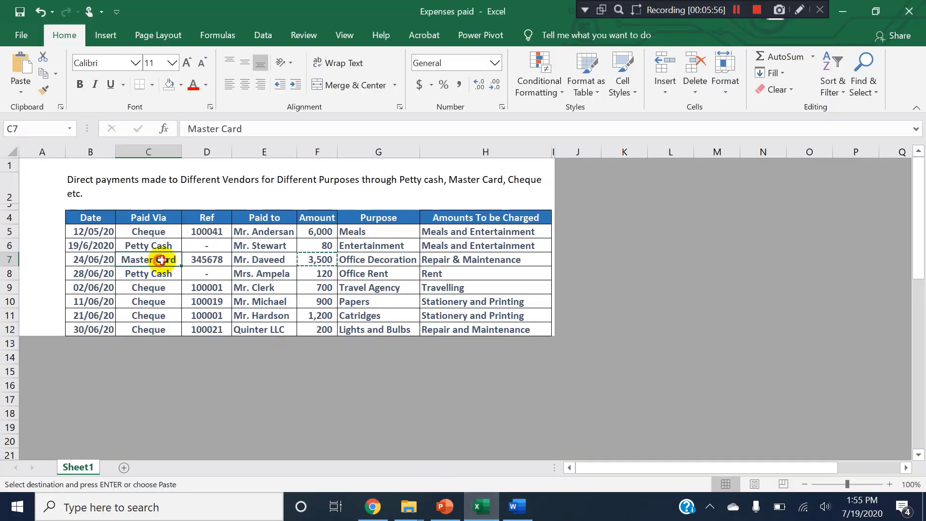
left_click(249, 264)
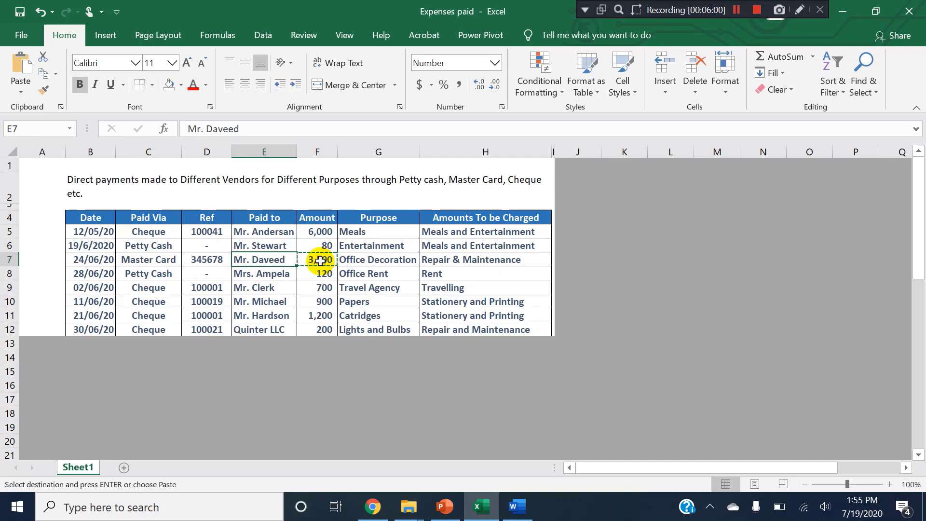
Step: Calculate half of the office decoration payment in cell K12 with =3500/2, and clear the cell again
left_click(625, 326)
type("=35")
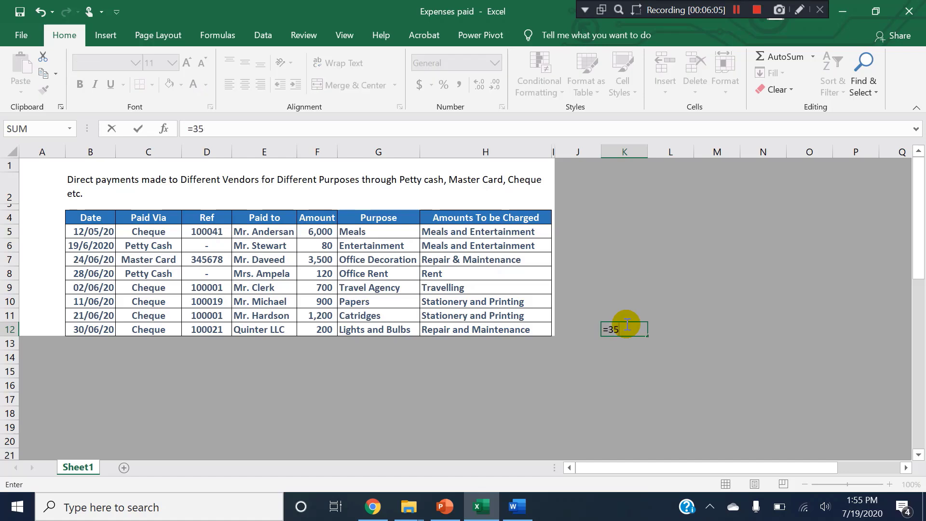
type("00/2")
key("Return")
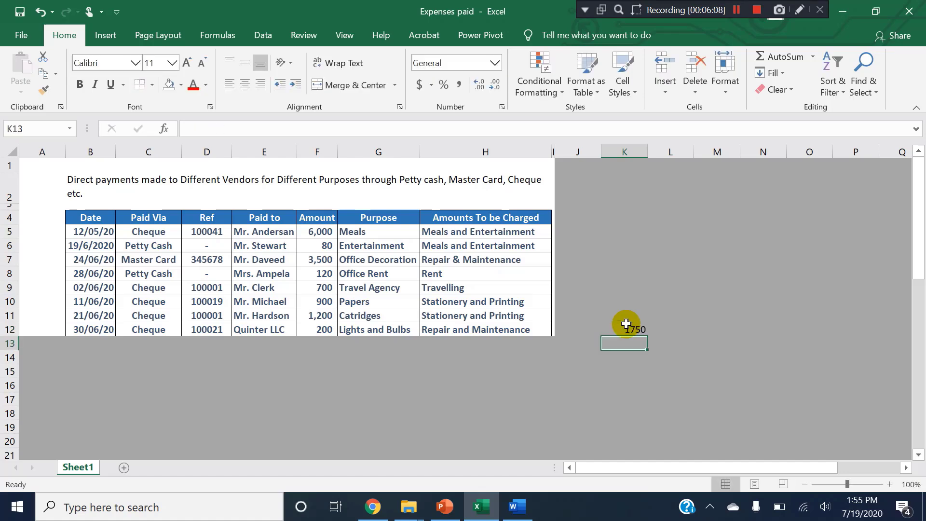
left_click(623, 326)
key("Delete")
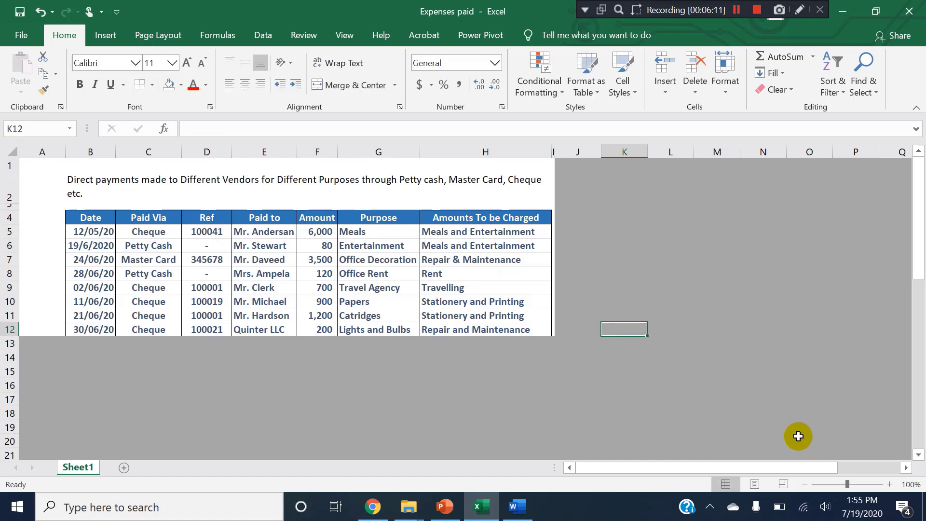
Step: Examine the amount, payee, purpose, charged account and payment method of the office decoration payment in row 7
left_click(314, 256)
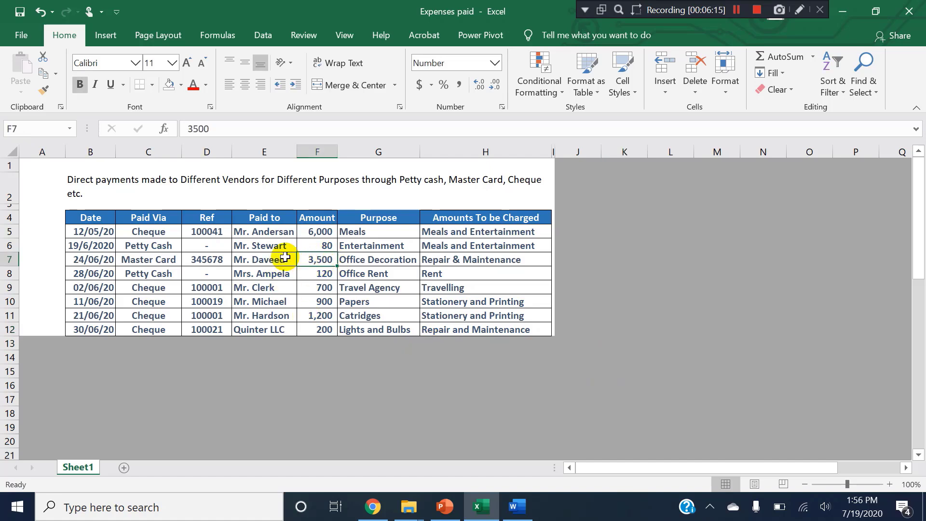
left_click(253, 258)
left_click(391, 260)
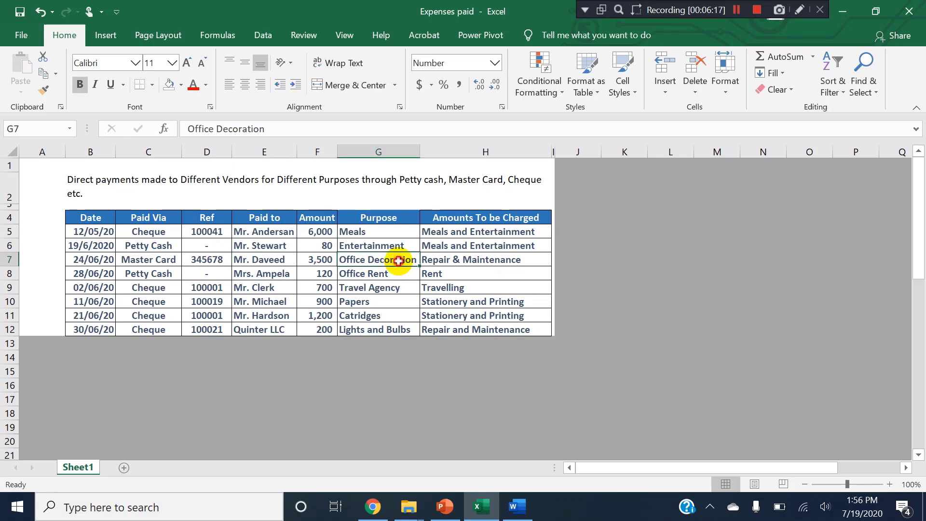
left_click(455, 258)
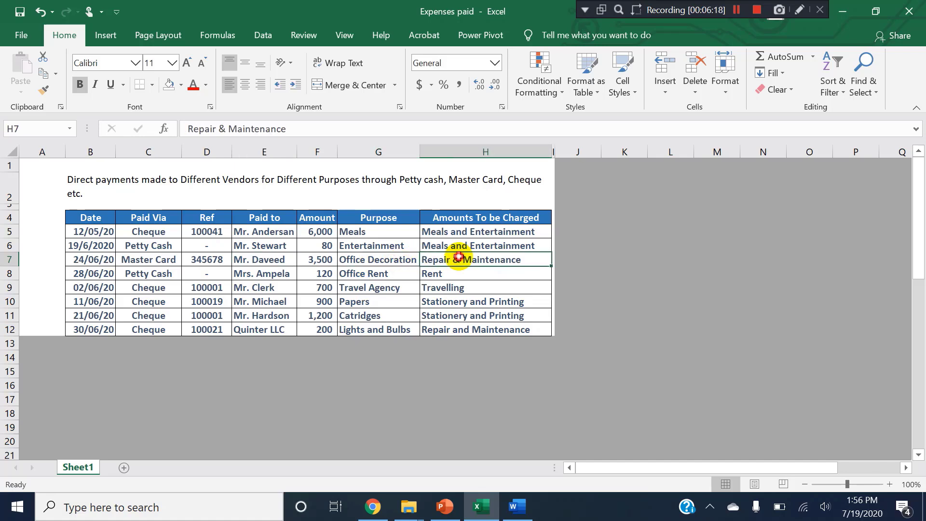
left_click(358, 261)
left_click(470, 263)
left_click(314, 259)
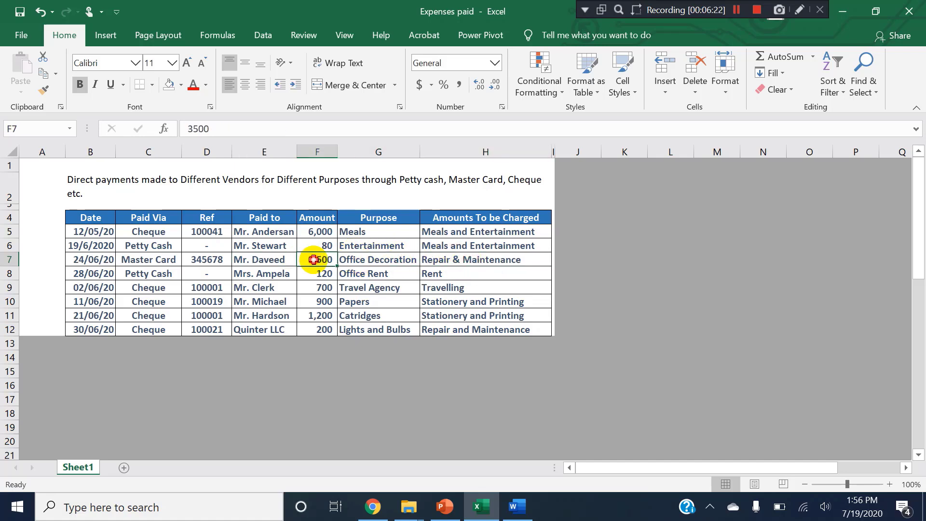
left_click(166, 259)
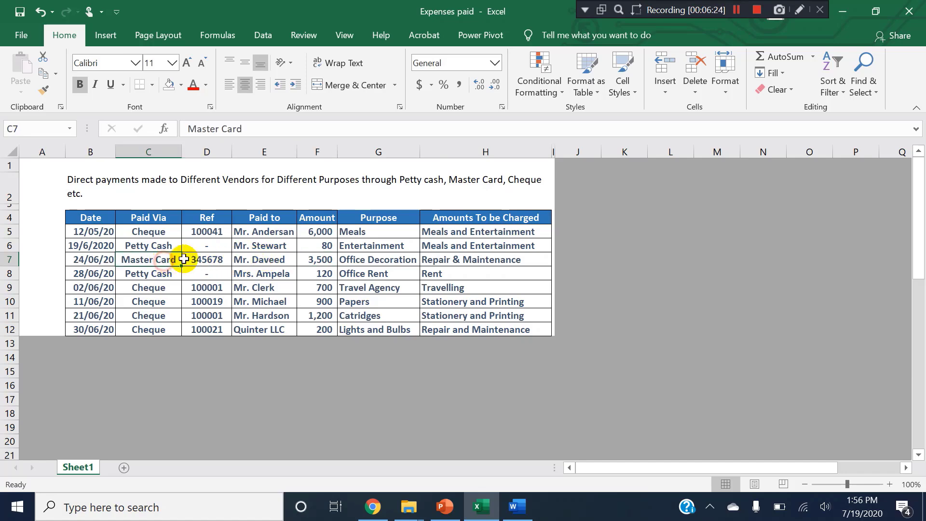
Step: Check the reference and amount of the office decoration payment in row 7, and switch back to the QuickBooks credit card credit form
left_click(192, 257)
left_click(311, 259)
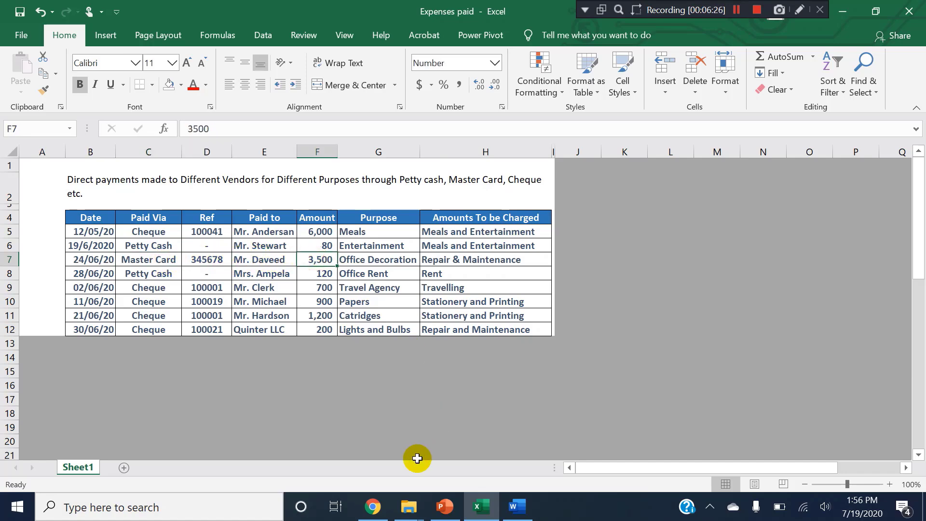
left_click(369, 507)
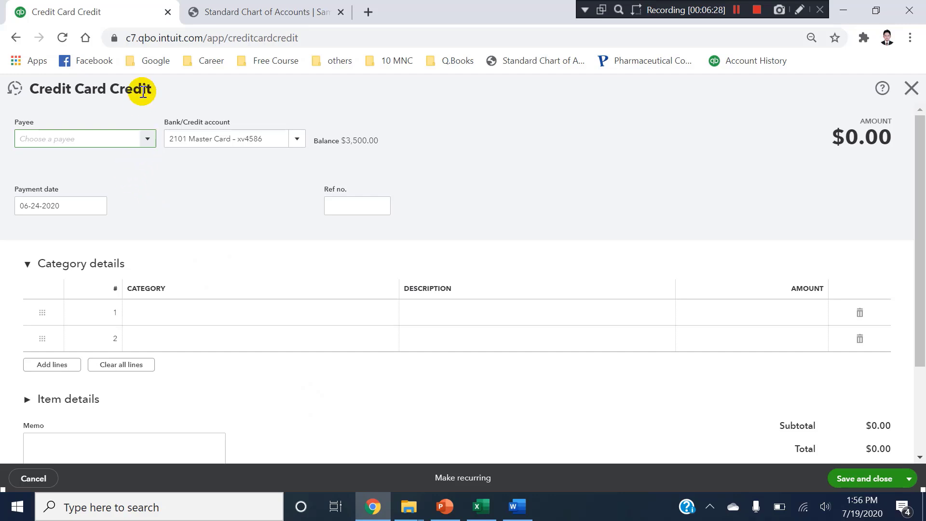
Step: Leave the blank form for the Master Card account history and reopen a new Credit card credit transaction
left_click(18, 37)
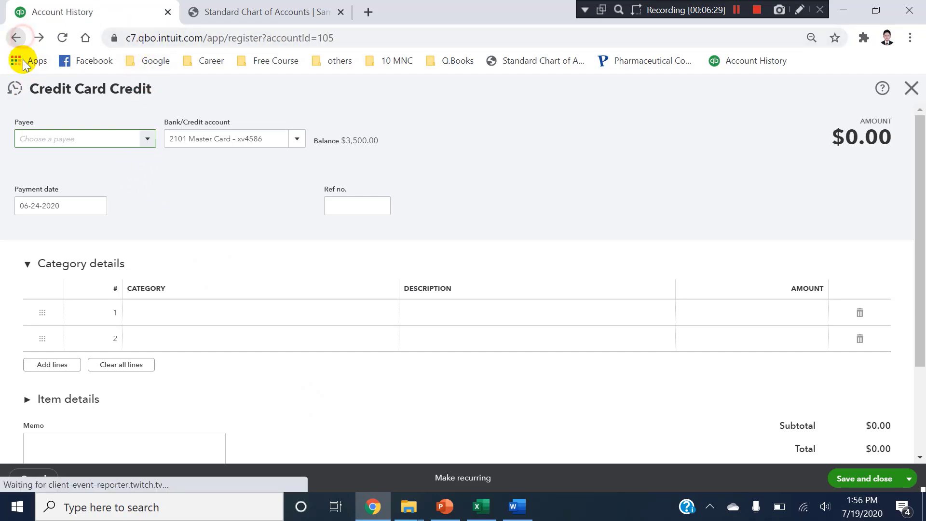
left_click(77, 150)
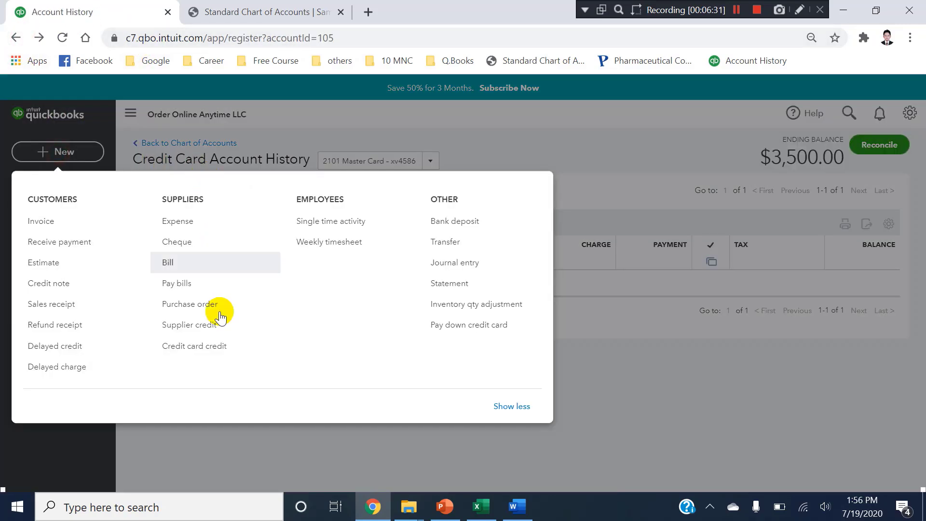
left_click(207, 347)
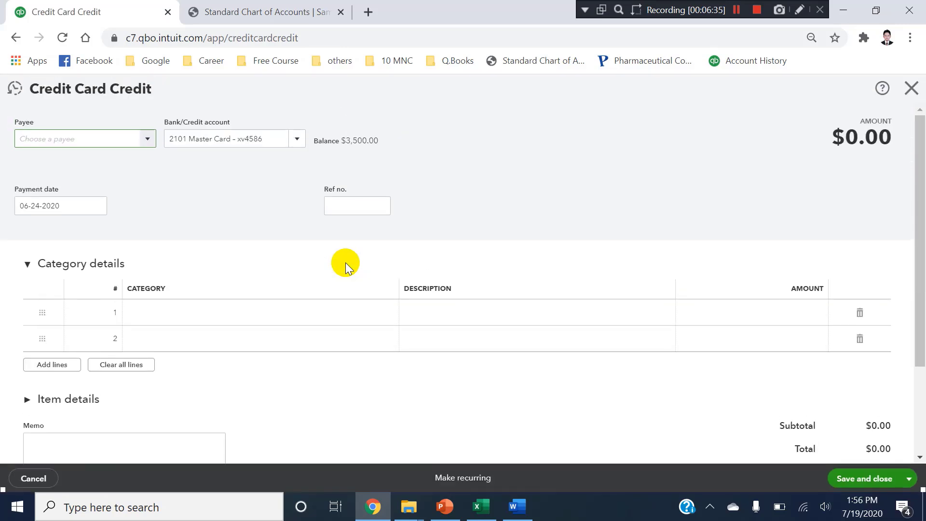
Step: Choose the supplier of the office decoration expense as the payee of the credit card credit
left_click(141, 138)
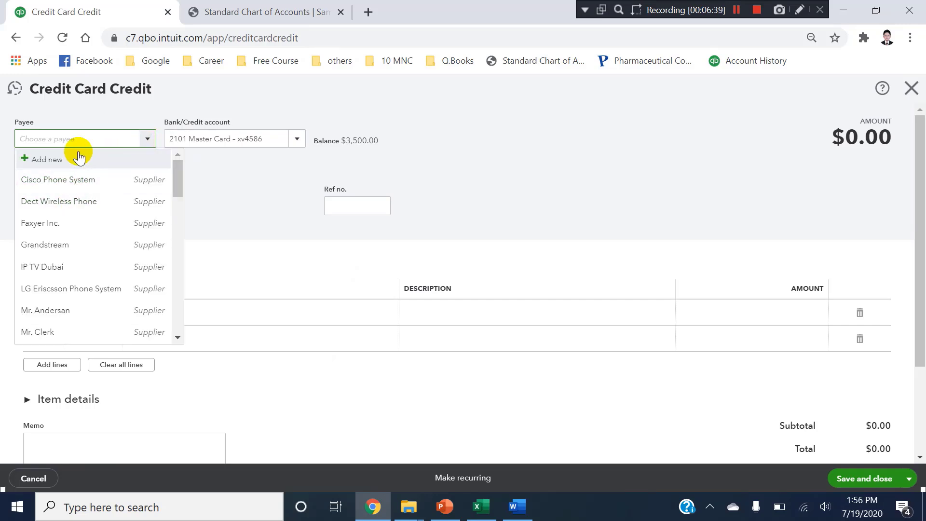
type("mr")
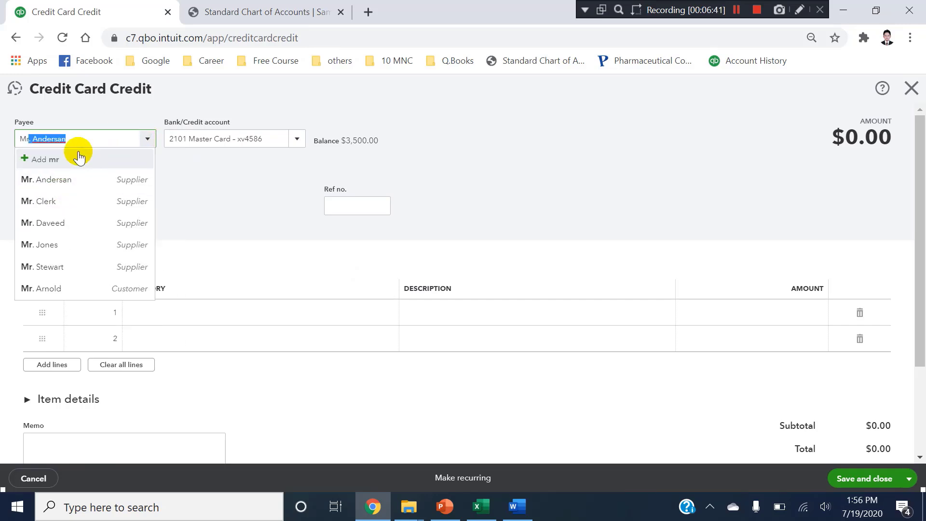
left_click(82, 223)
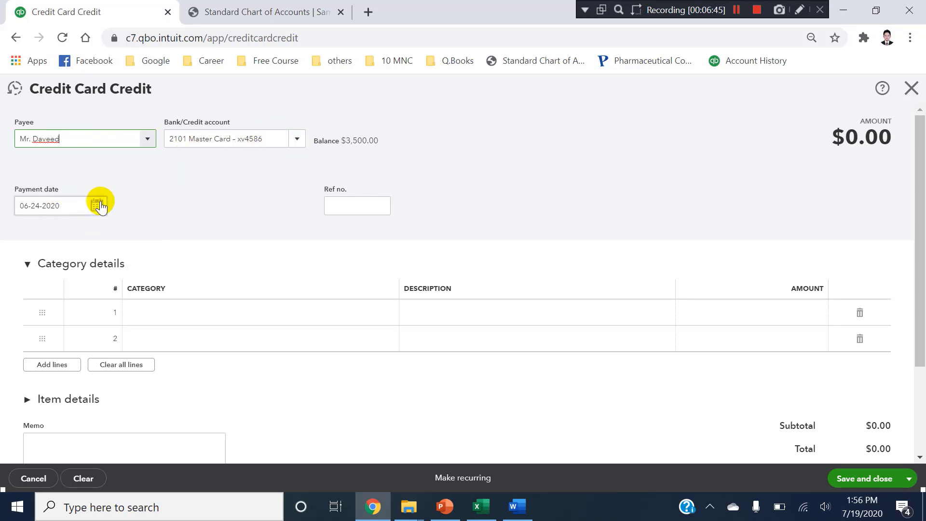
Step: Set the credit's payment date to 06-30-2020 and its reference number to Refund -101
left_click(97, 205)
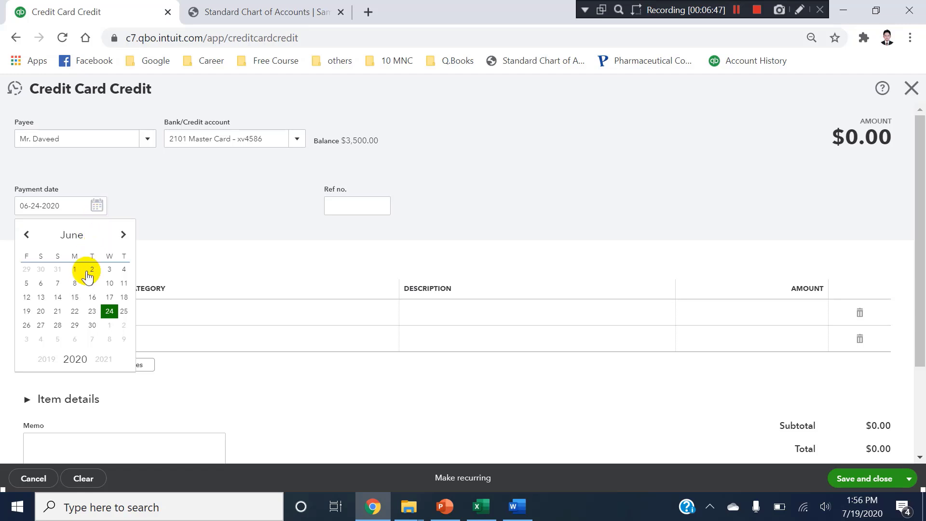
left_click(90, 324)
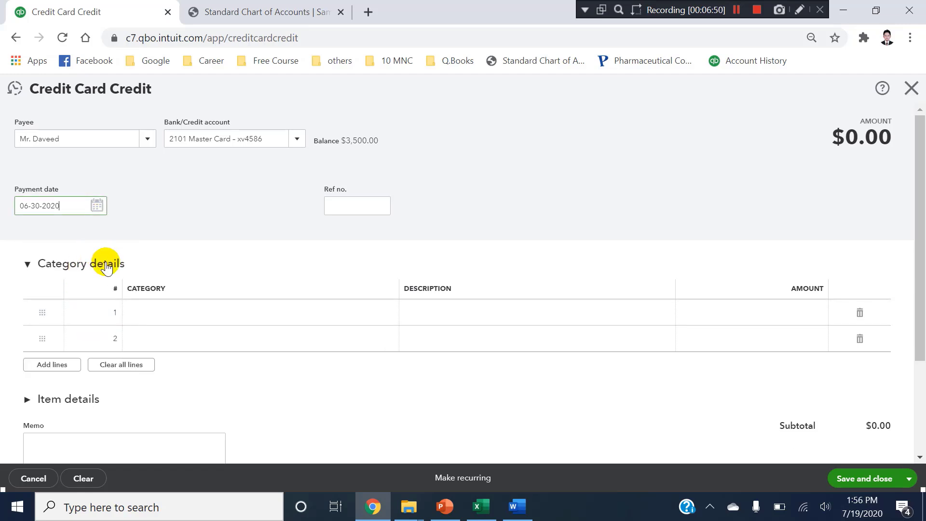
left_click(345, 205)
type("Re")
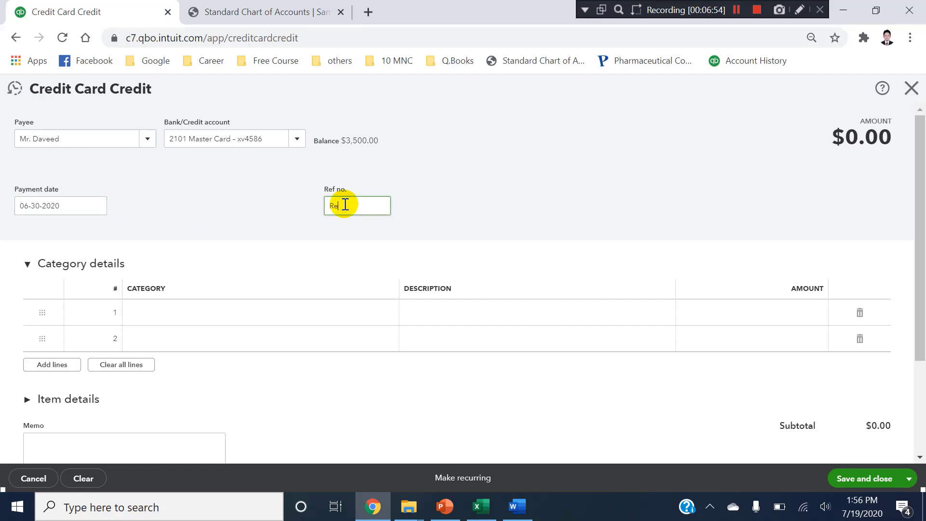
type("fund -101")
Step: Fill the first category line with Repairs and Maintenance, the description Office Decoration and an amount of 1750
left_click(289, 307)
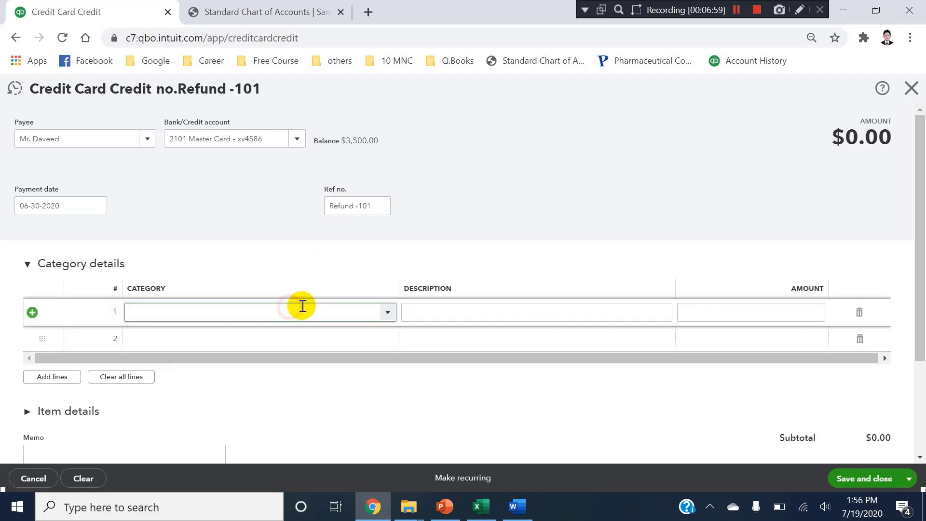
type("Repairs and Maintenance")
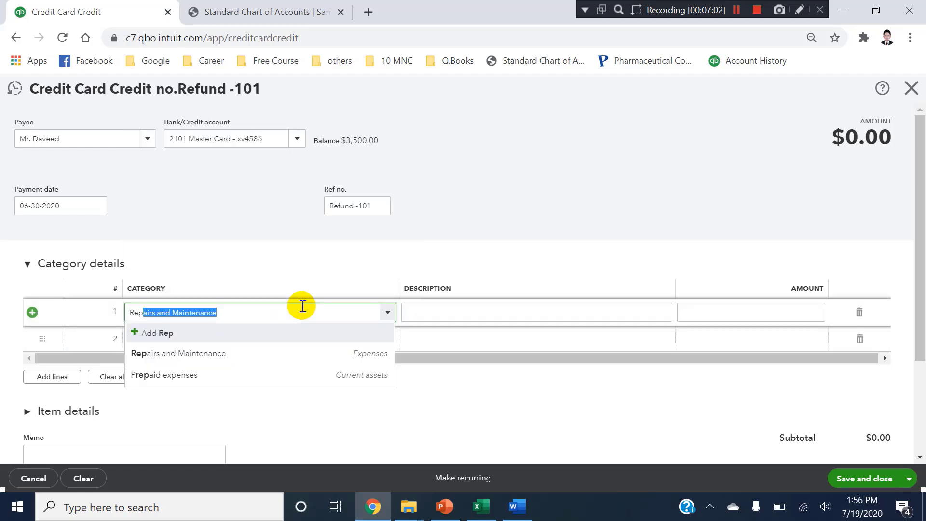
left_click(265, 355)
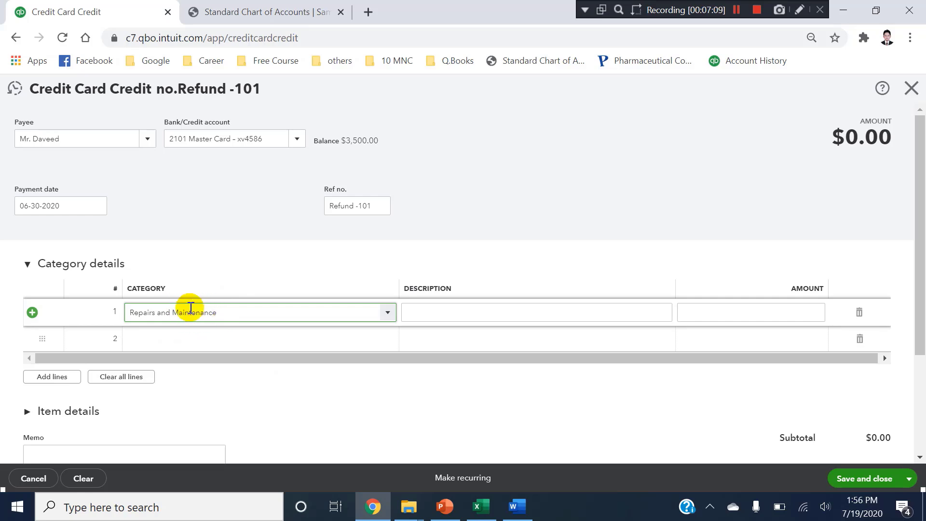
left_click(454, 317)
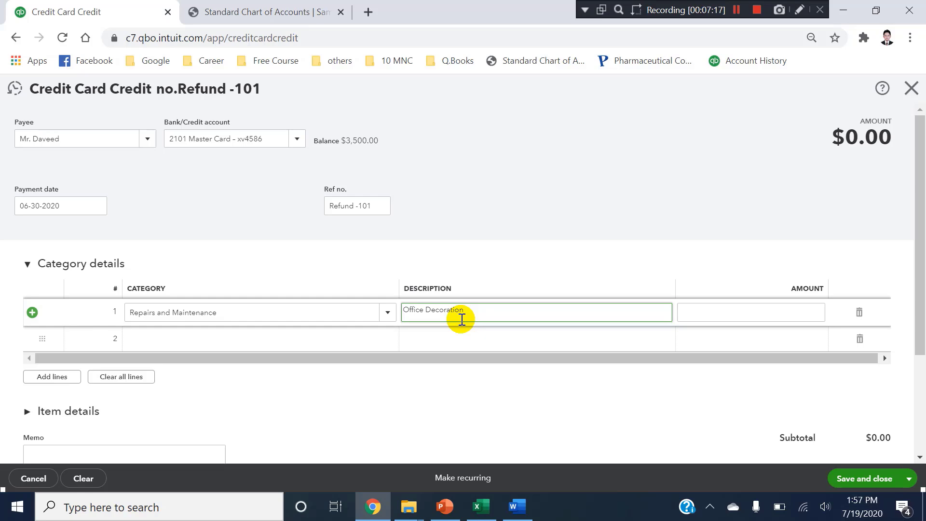
left_click(701, 320)
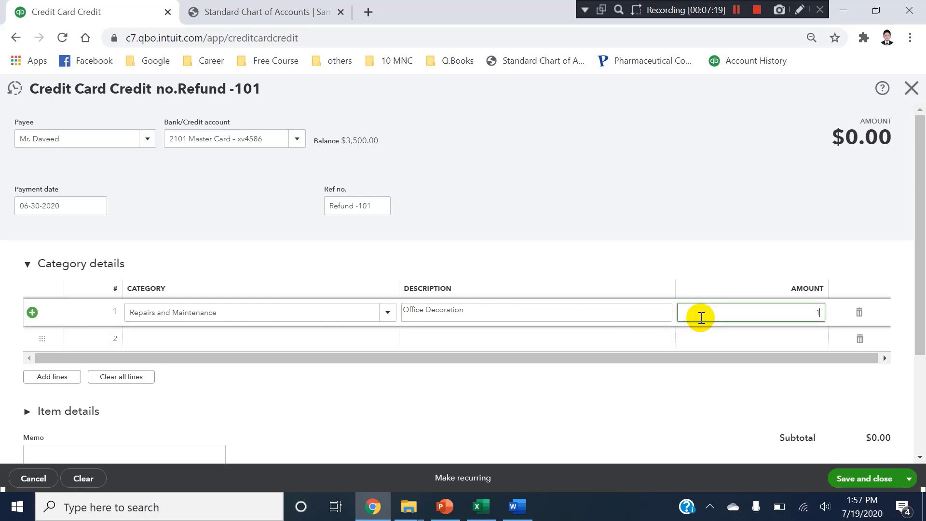
type("1750")
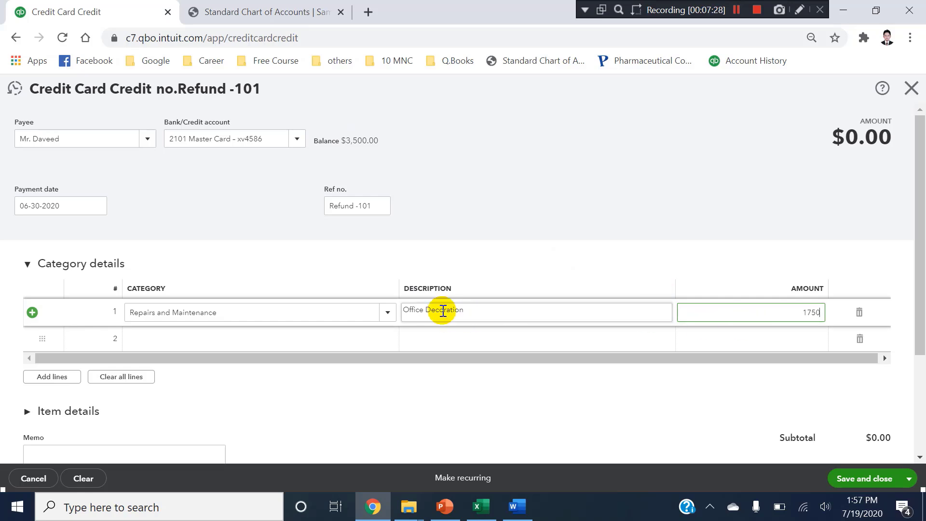
Step: Select the 2101 Master Card account as the credit account, and save and close the credit card credit
left_click_drag(916, 166, 919, 110)
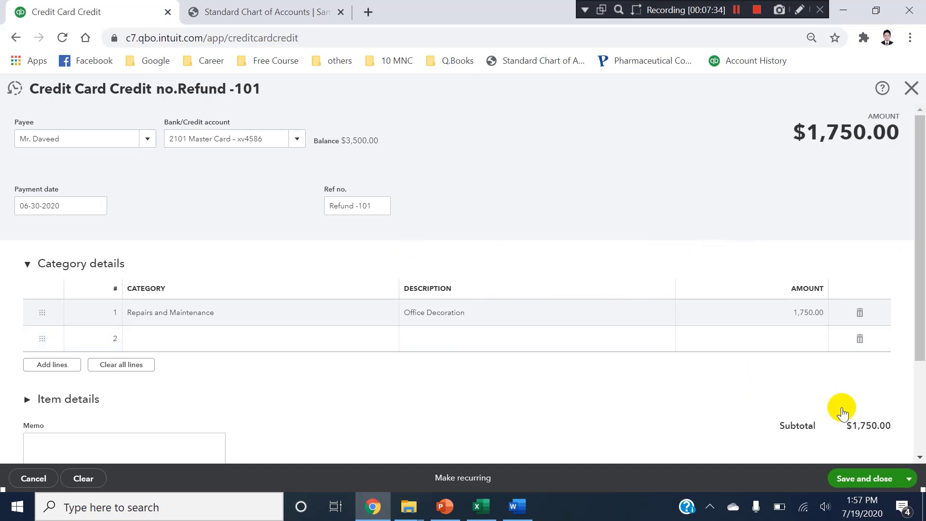
left_click_drag(919, 308, 917, 272)
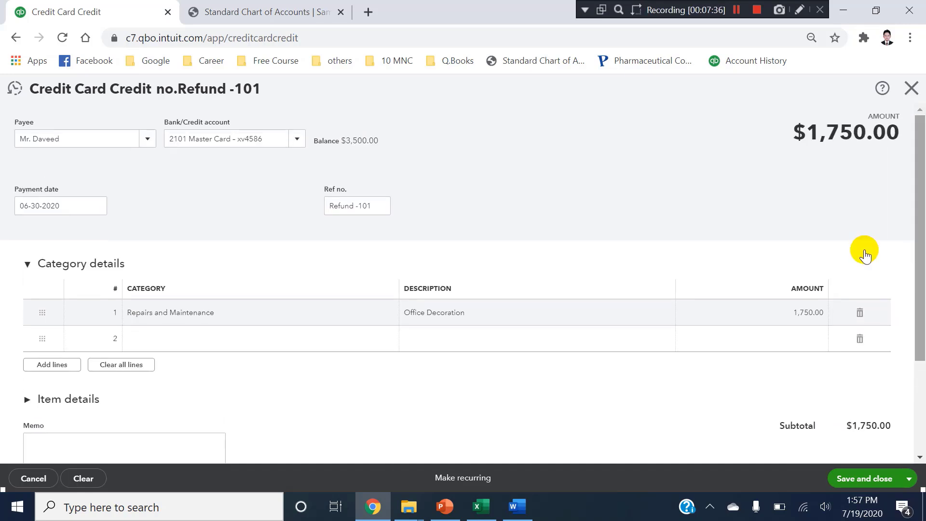
left_click(297, 140)
left_click(221, 179)
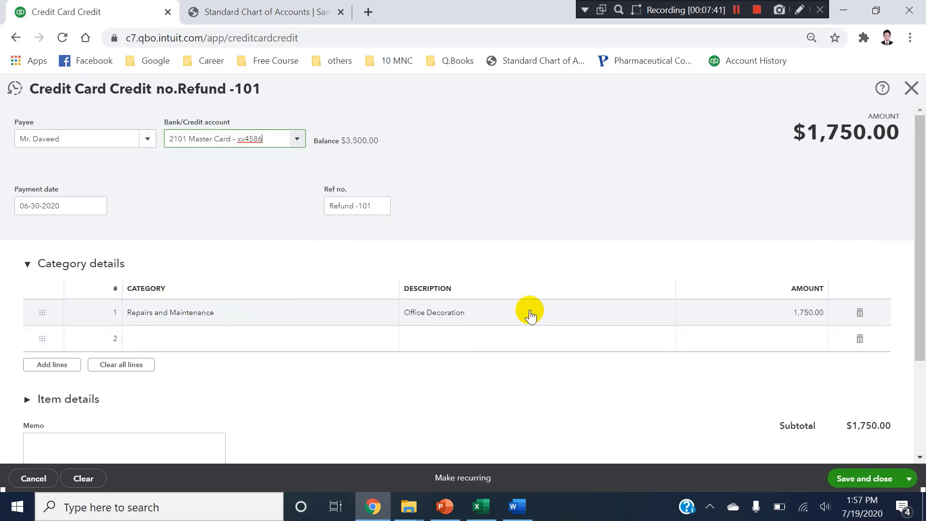
scroll(918, 190, "down", 3)
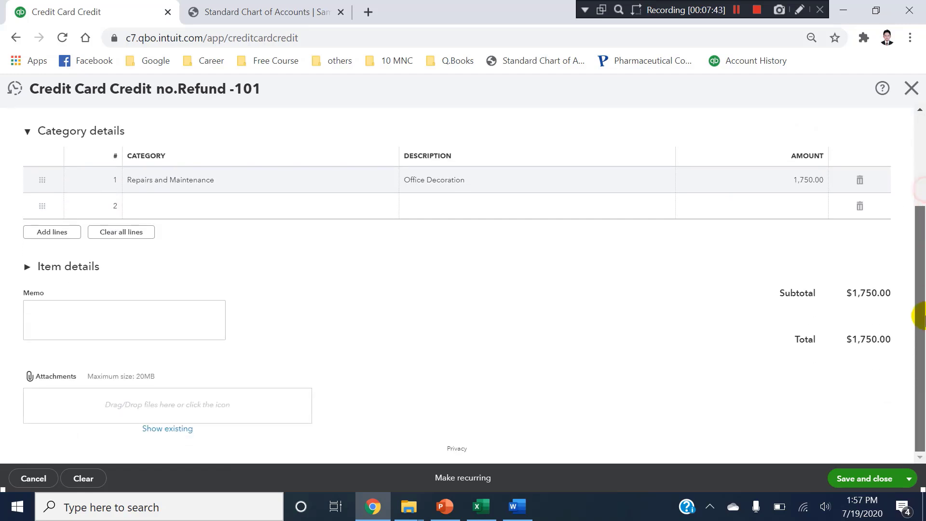
left_click(850, 479)
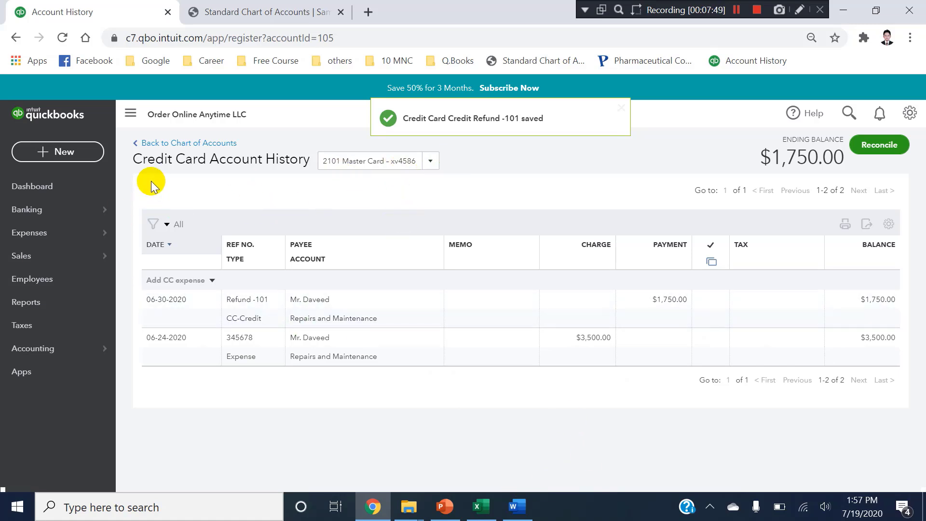
Step: Filter the Chart of Accounts by "ma" and open the account history of the 2101 Master Card account
left_click(161, 144)
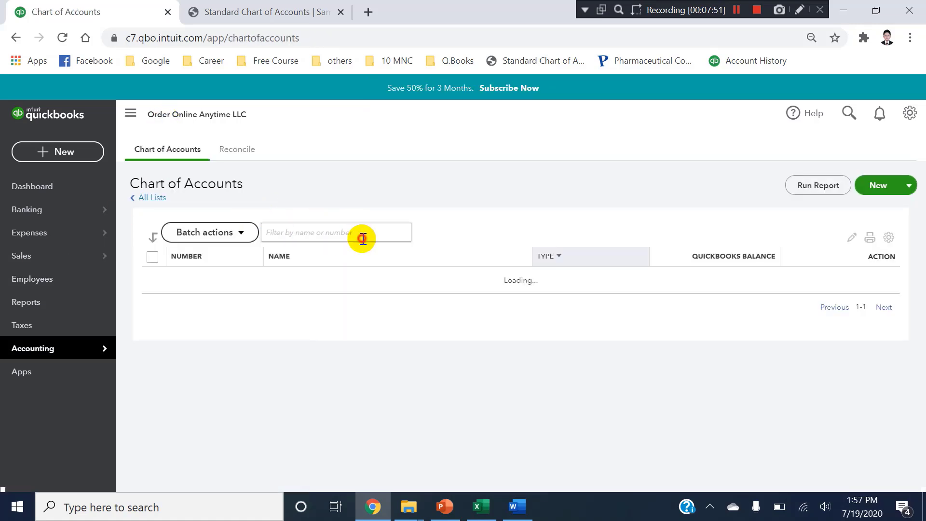
left_click(362, 237)
type("mam")
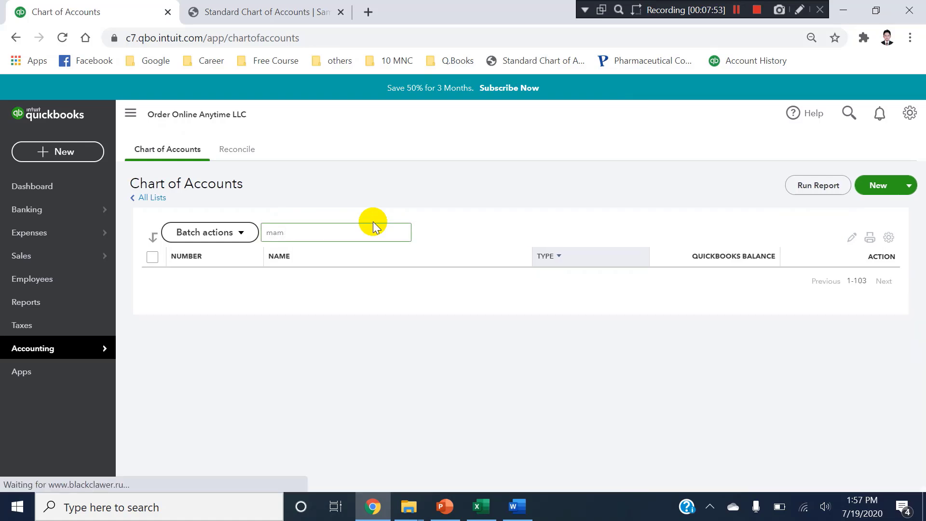
key("BackSpace")
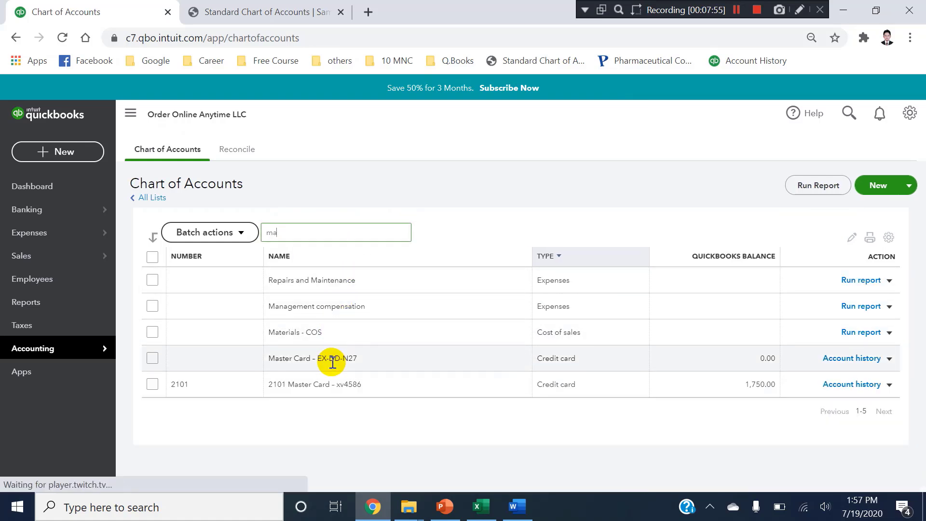
left_click(328, 383)
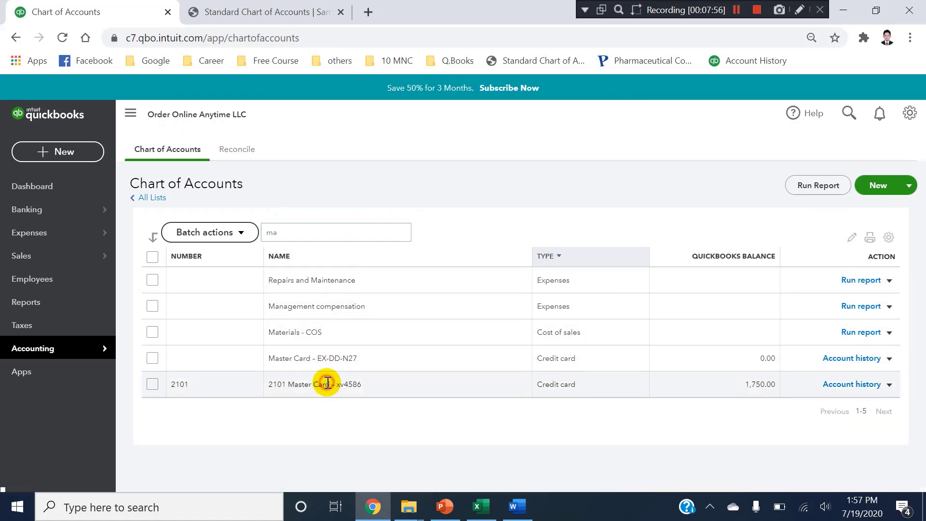
left_click(873, 384)
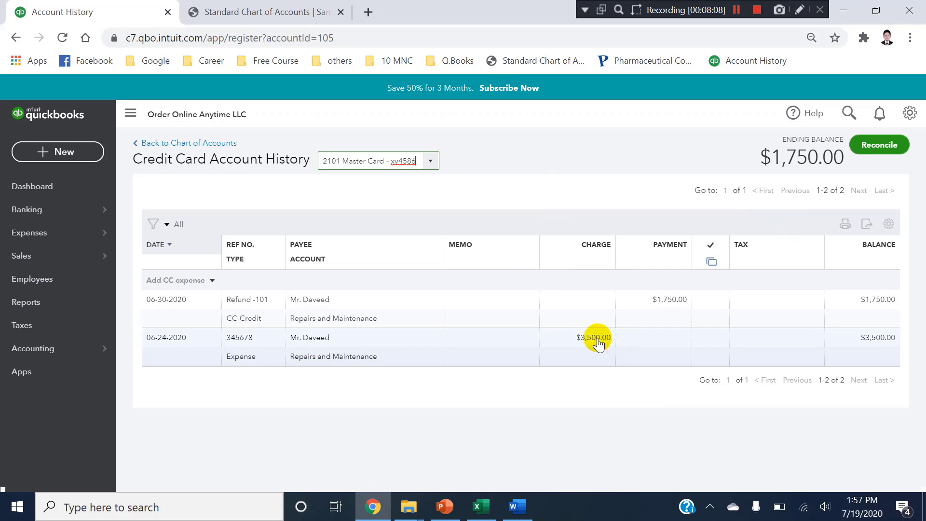
Step: Annotate the account history with a red rectangle around the Charge column and the text label Payment above it
key("ctrl+alt+d")
mouse_move(548, 226)
left_mouse_down()
mouse_move(552, 295)
mouse_move(627, 360)
mouse_move(618, 369)
left_mouse_up()
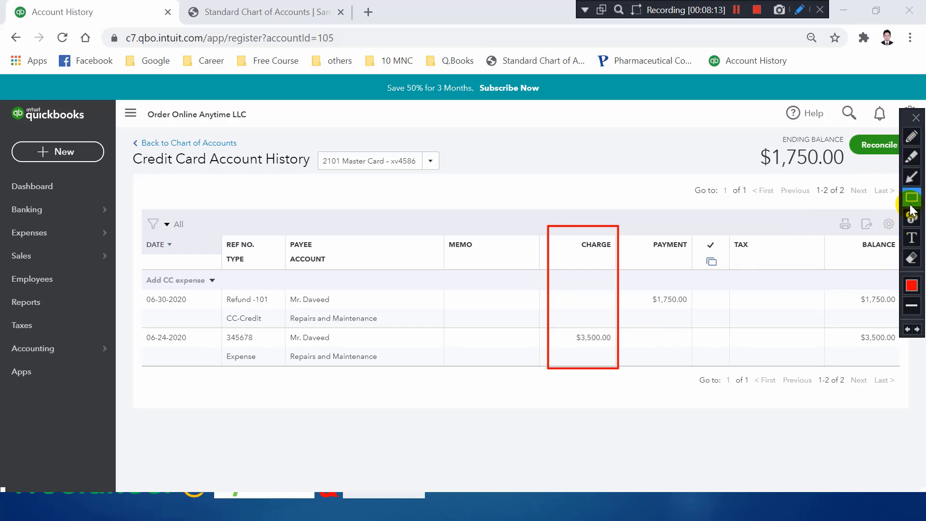
left_click(549, 205)
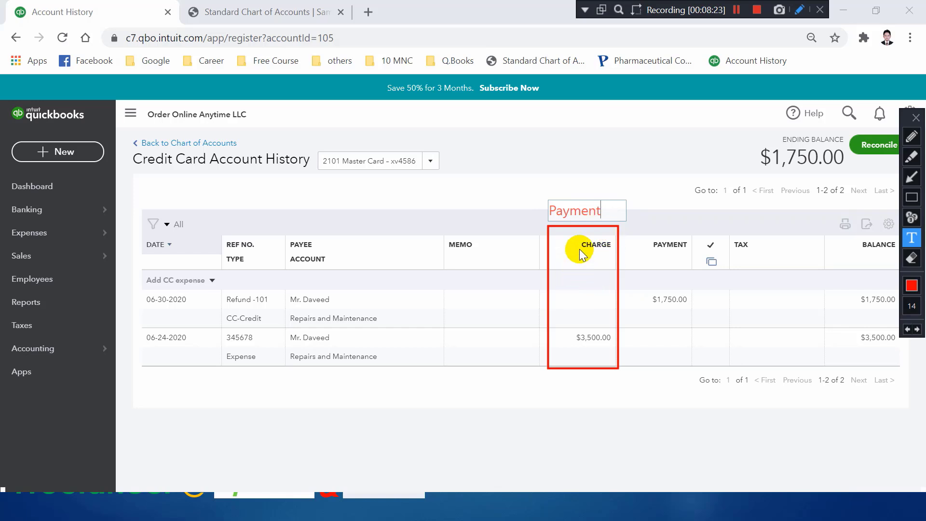
left_click(566, 285)
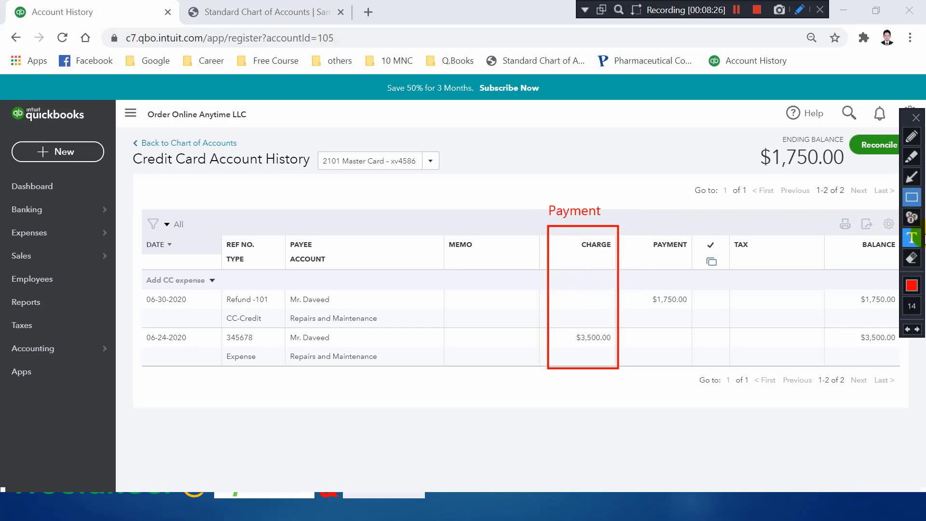
Step: Add the text annotations Liability Decrease above the Payment column and Net Liability beside the ending balance
left_click(627, 215)
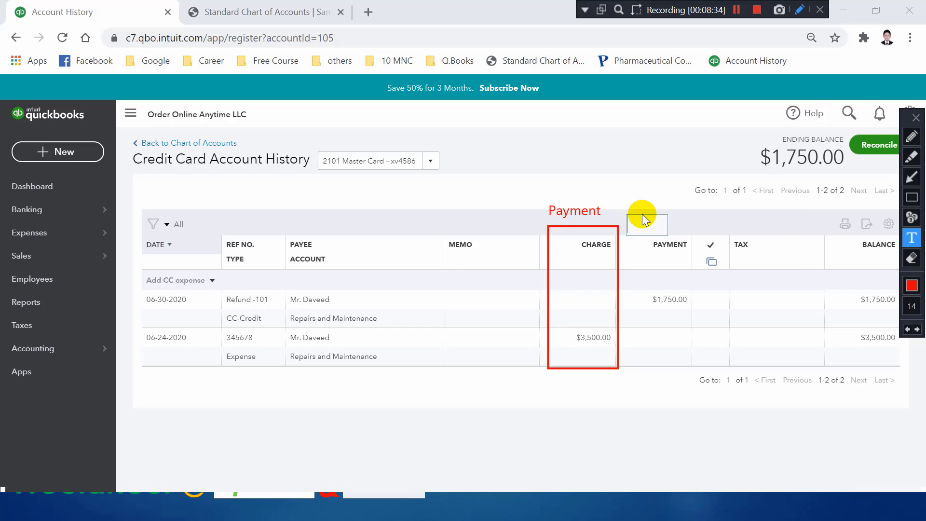
type("Liabilit")
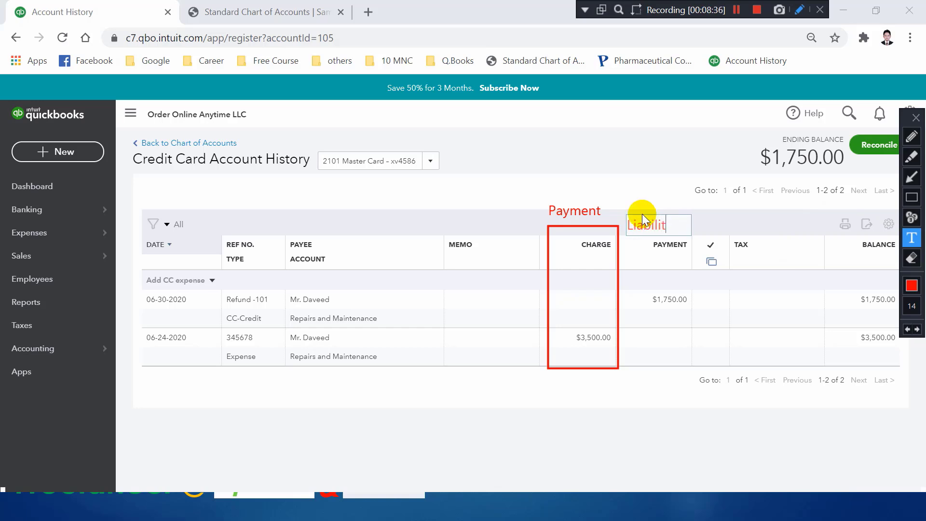
type("y Decrease")
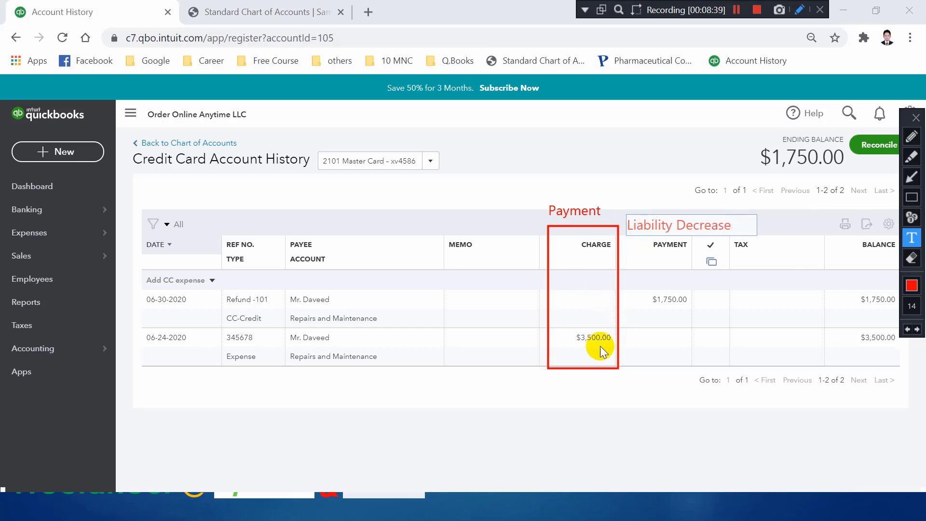
left_click(663, 299)
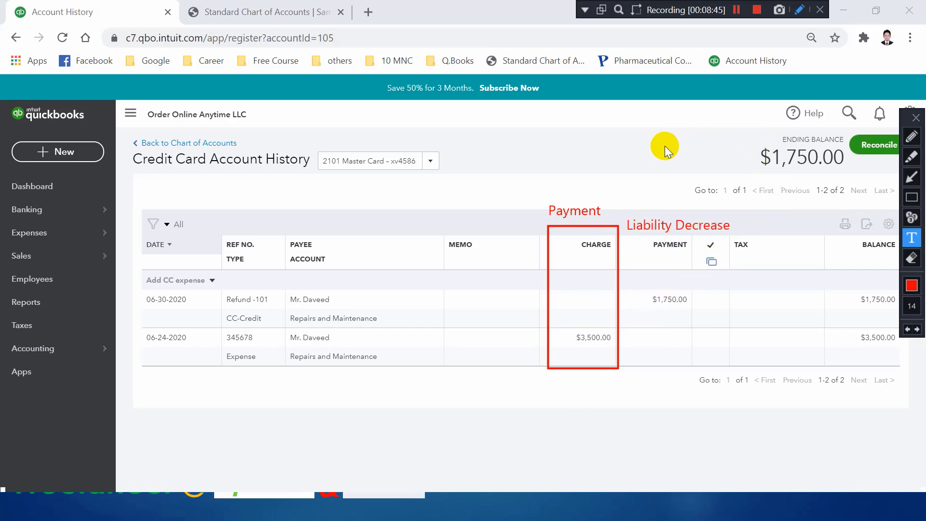
left_click(629, 135)
type("Net Liability")
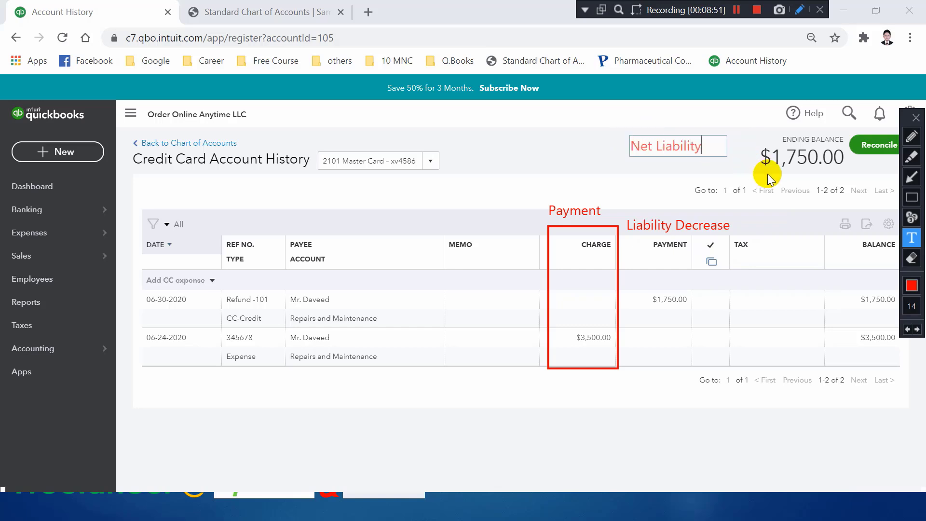
Step: Frame the ending balance, the Payment and Liability Decrease labels, the $3,500.00 charge and the $1,750.00 payment with red rectangles, and close the annotation overlay
left_click(908, 197)
mouse_move(742, 136)
left_mouse_down()
mouse_move(790, 162)
mouse_move(855, 167)
left_mouse_up()
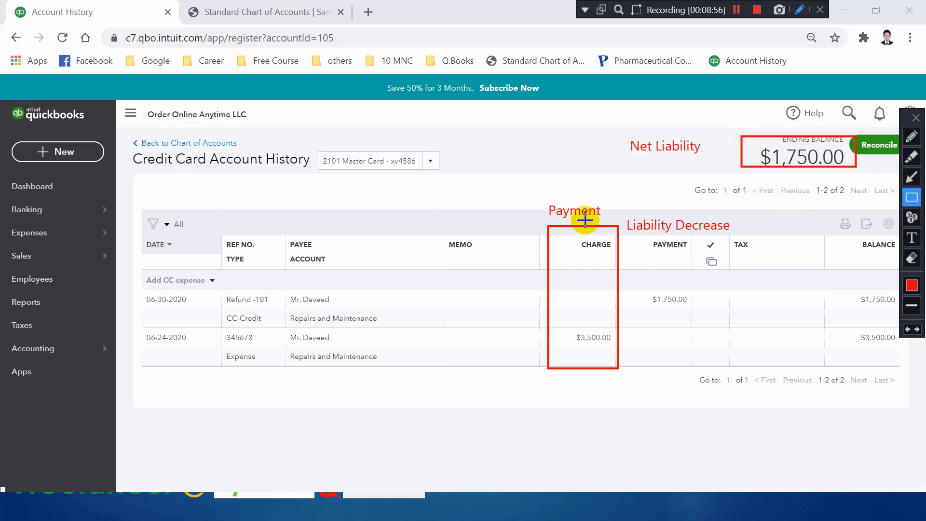
mouse_move(543, 196)
left_mouse_down()
mouse_move(549, 213)
mouse_move(632, 221)
mouse_move(620, 222)
left_mouse_up()
left_click_drag(553, 326, 618, 362)
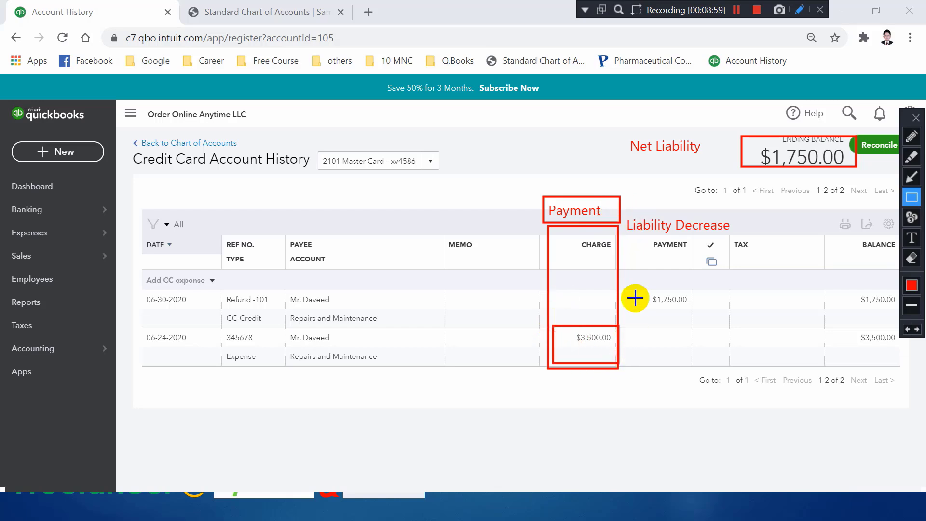
left_click_drag(637, 293, 695, 318)
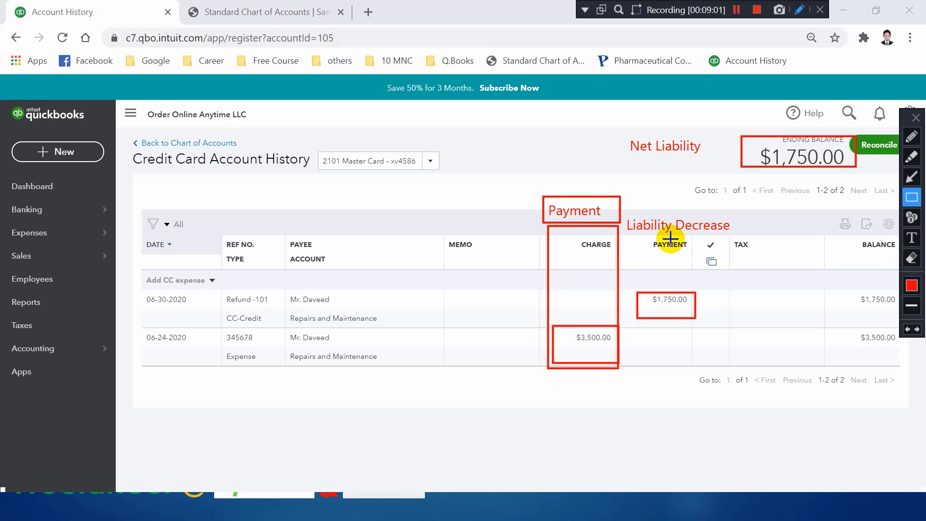
left_click_drag(625, 209, 727, 236)
key("Escape")
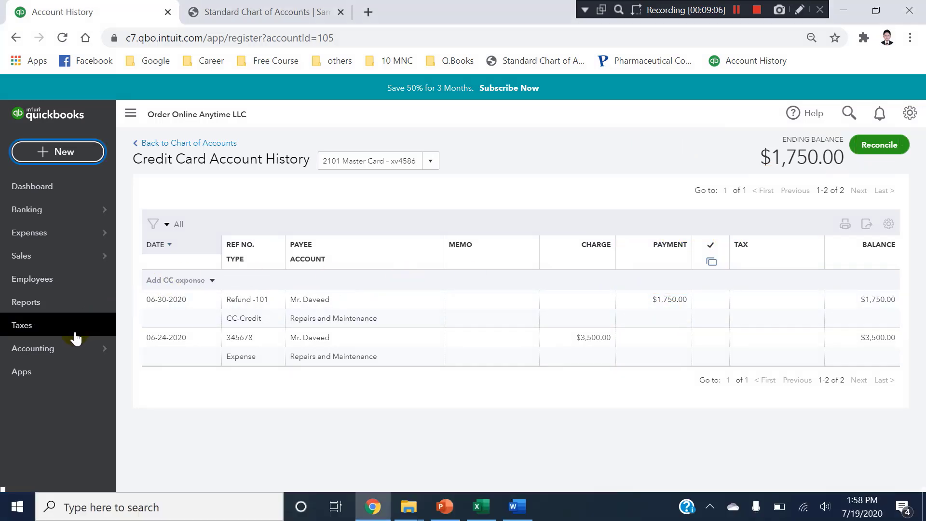
Step: Open the Profit and Loss report and examine the transactions behind the Repairs and Maintenance amount
left_click(52, 301)
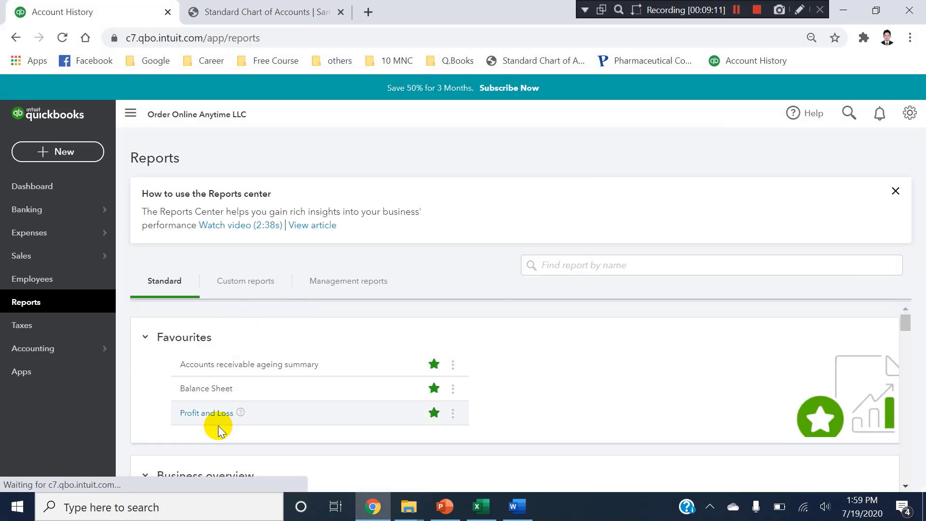
left_click(208, 413)
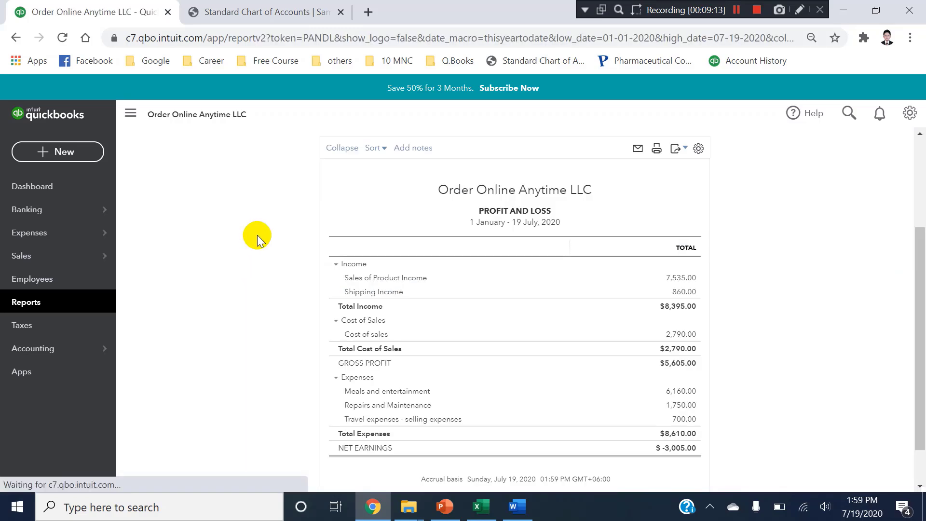
left_click(684, 407)
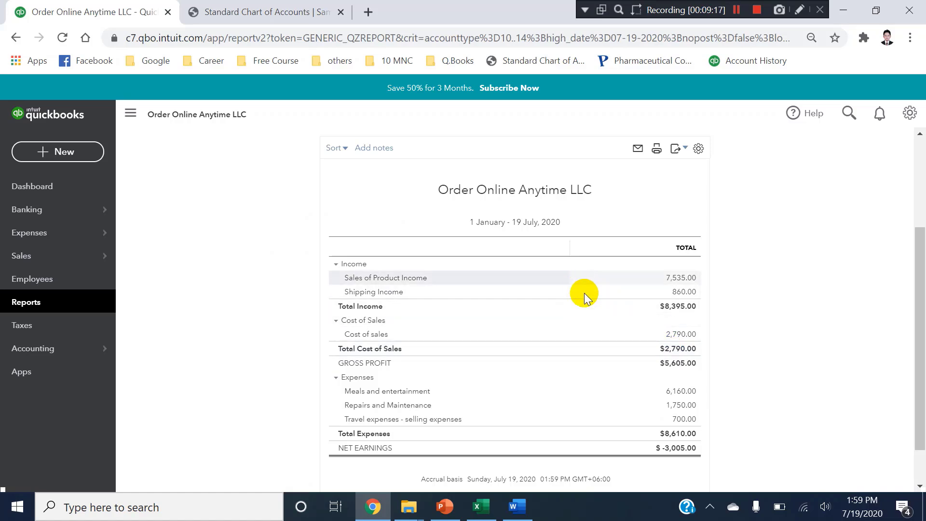
left_click(696, 405)
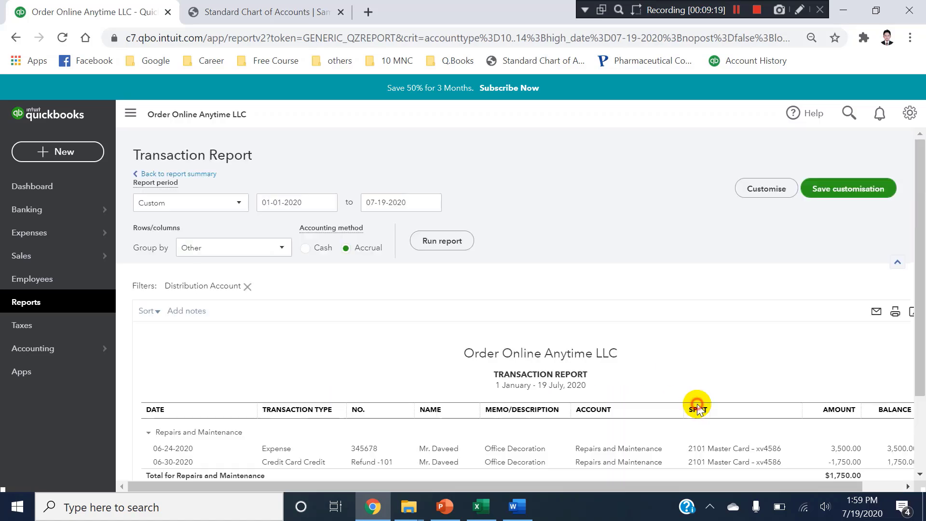
left_click_drag(919, 258, 918, 311)
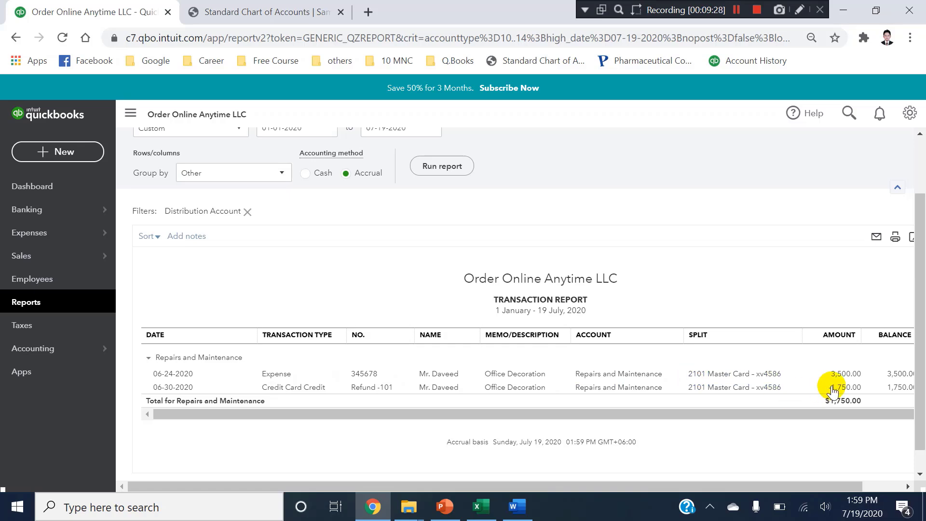
left_click_drag(575, 486, 705, 489)
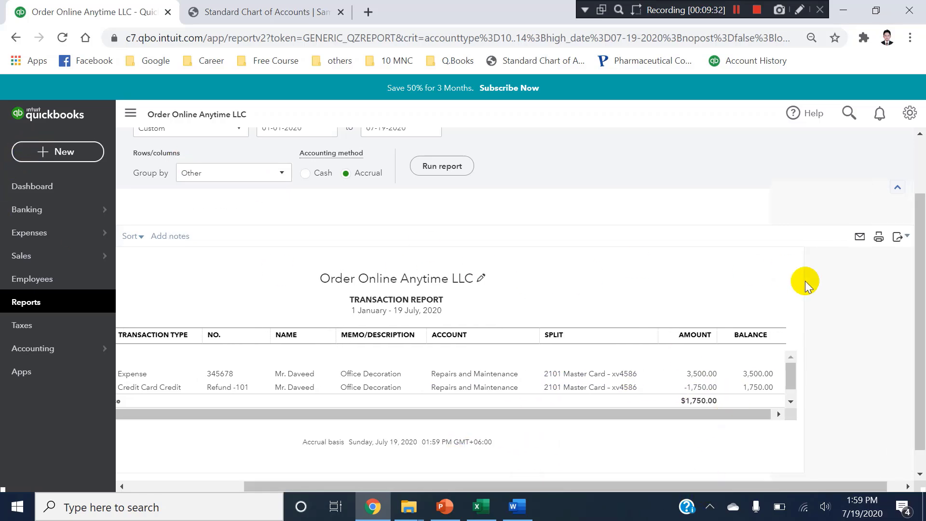
left_click_drag(916, 306, 918, 241)
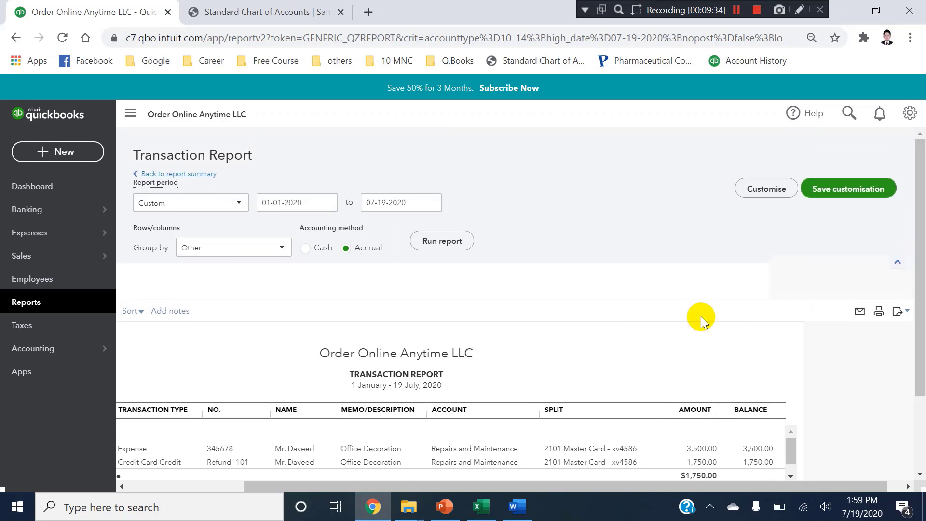
Step: Return to the company dashboard and look over the supplier transaction types available for a new entry
left_click(59, 150)
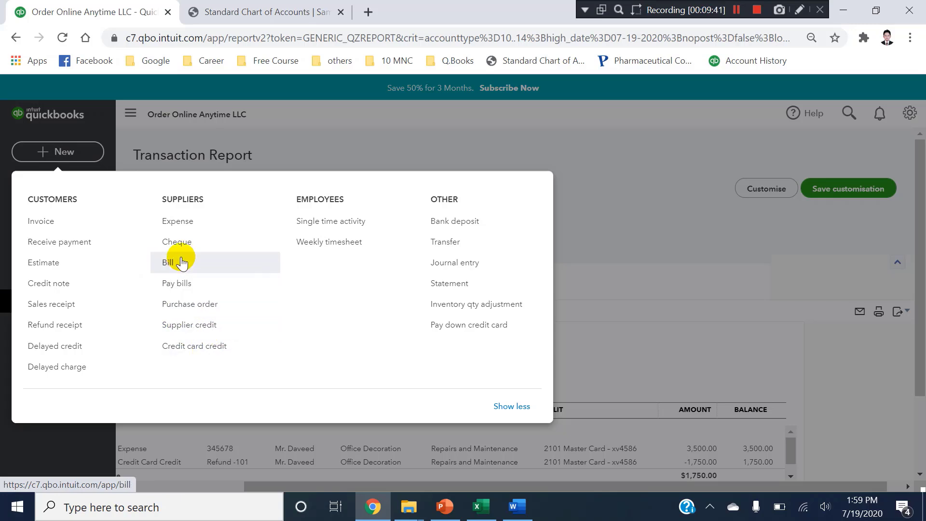
left_click(596, 251)
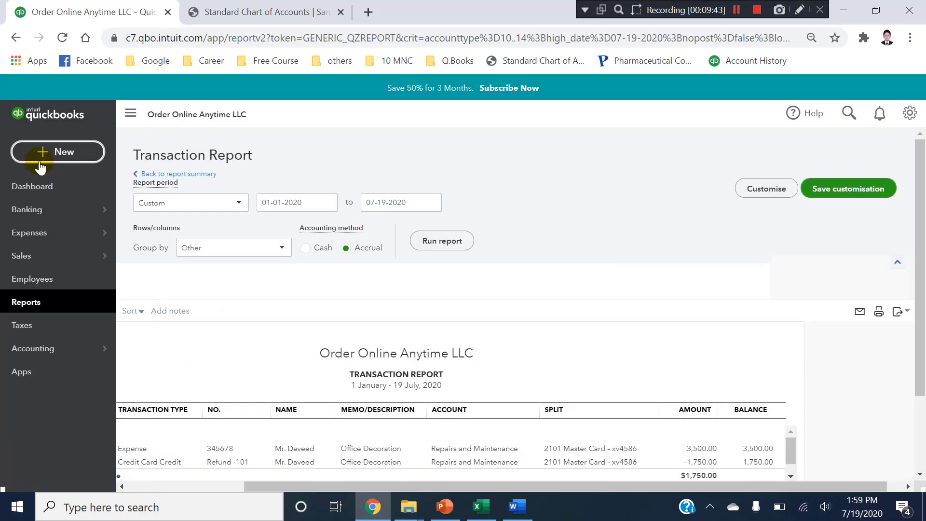
left_click(49, 176)
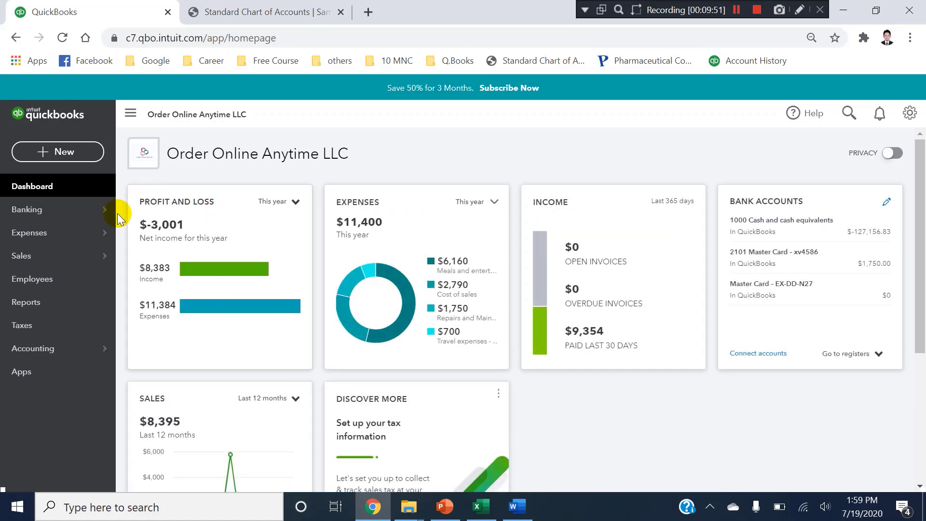
left_click(54, 154)
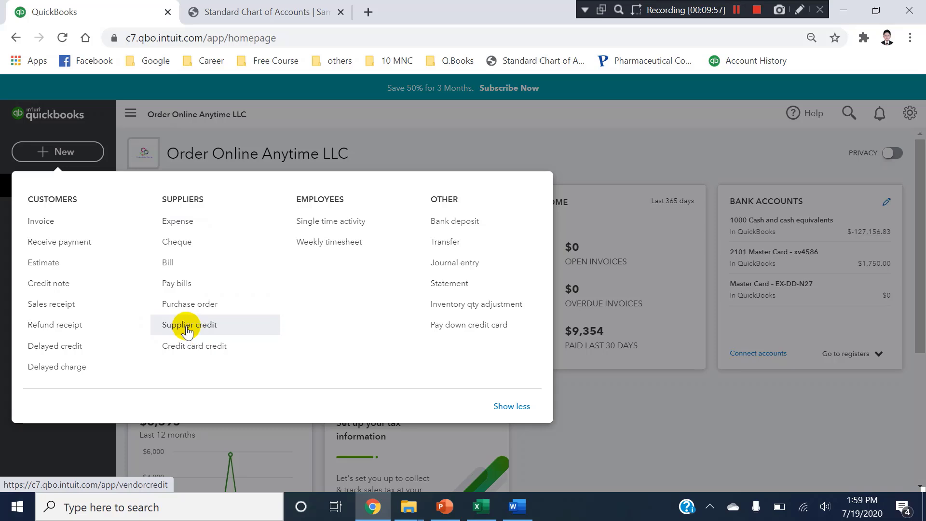
left_click(72, 155)
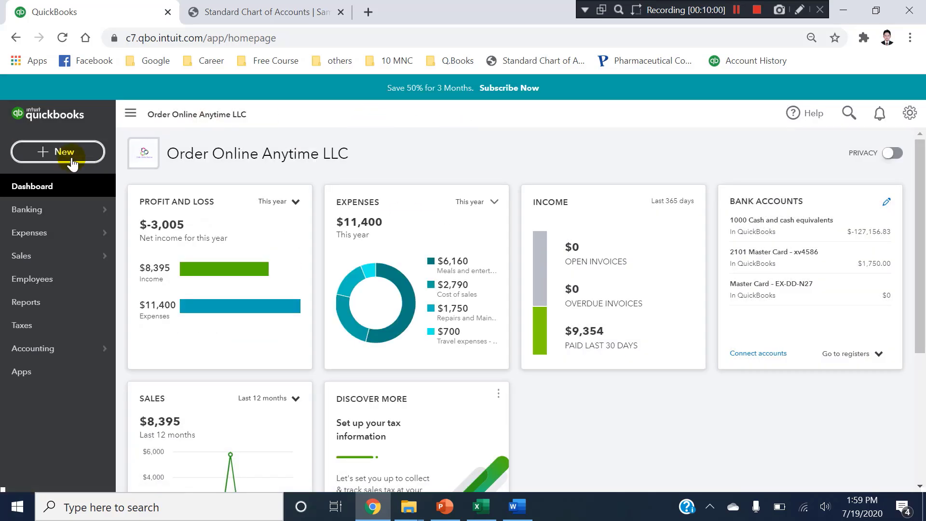
Step: Start a new bill and choose Grandstream as the supplier
left_click(71, 159)
left_click(175, 263)
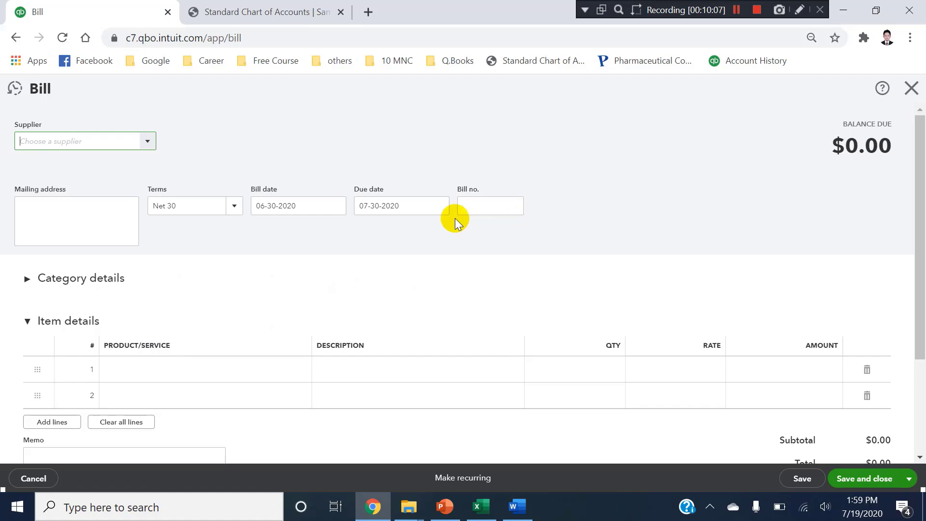
left_click(147, 142)
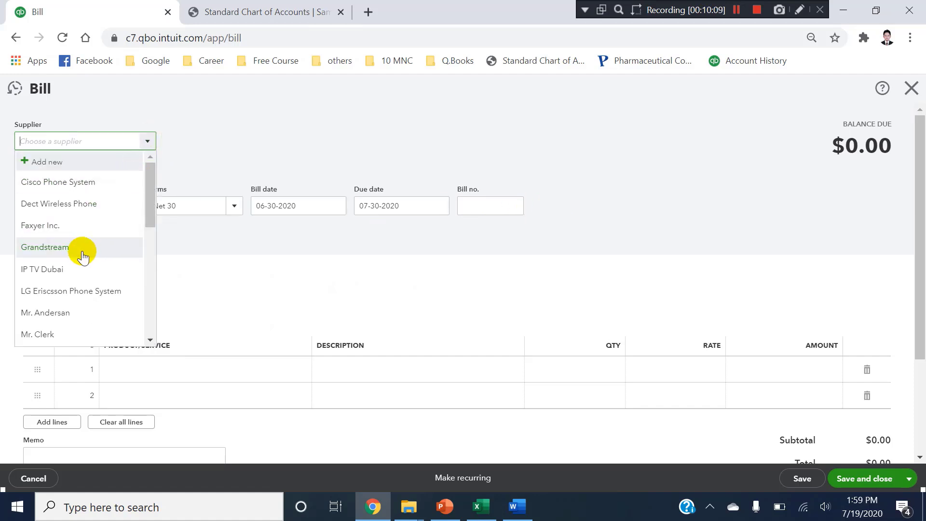
left_click(80, 248)
Step: Add Nintendo Game Boy as the bill's first item line with a quantity of 10
left_click(202, 366)
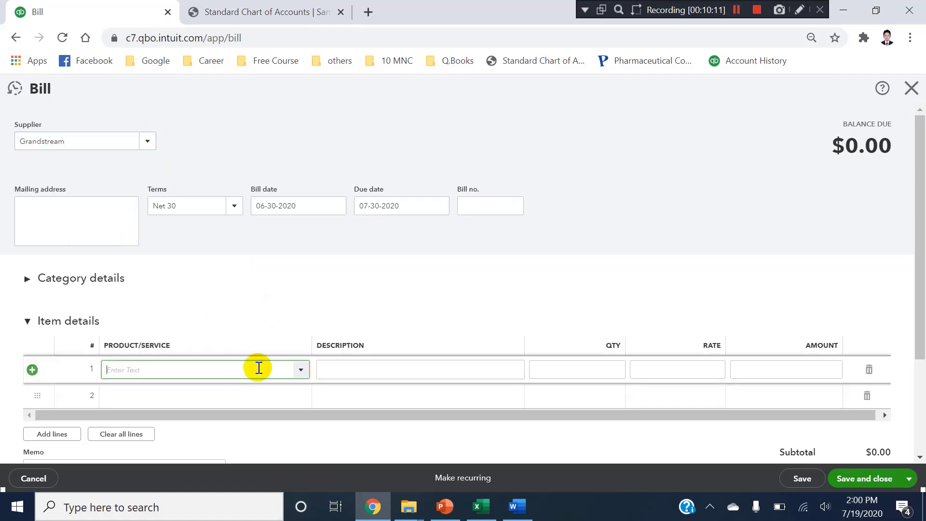
left_click(301, 369)
left_click(155, 319)
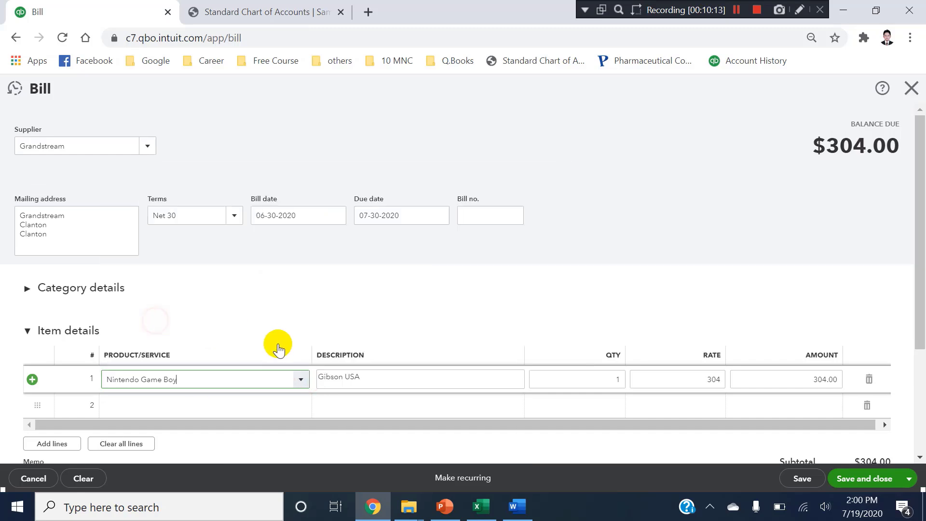
left_click(610, 382)
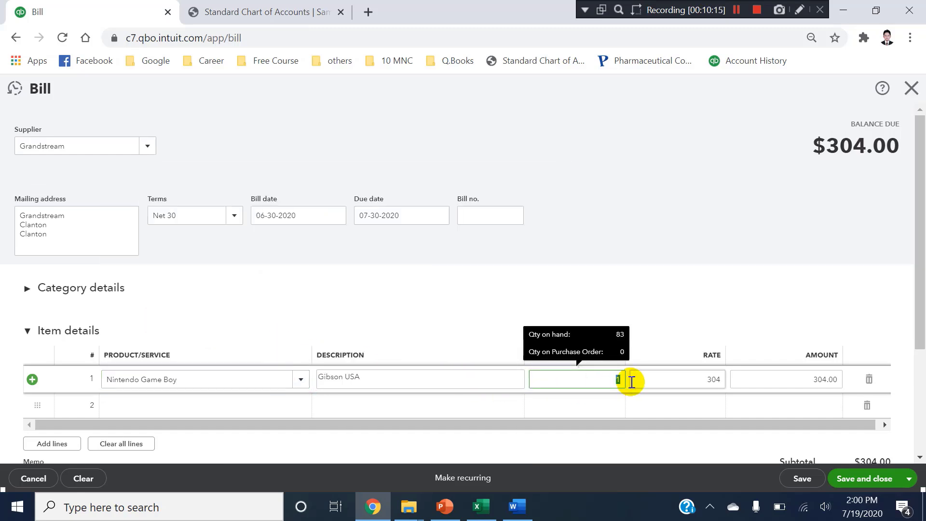
type("0")
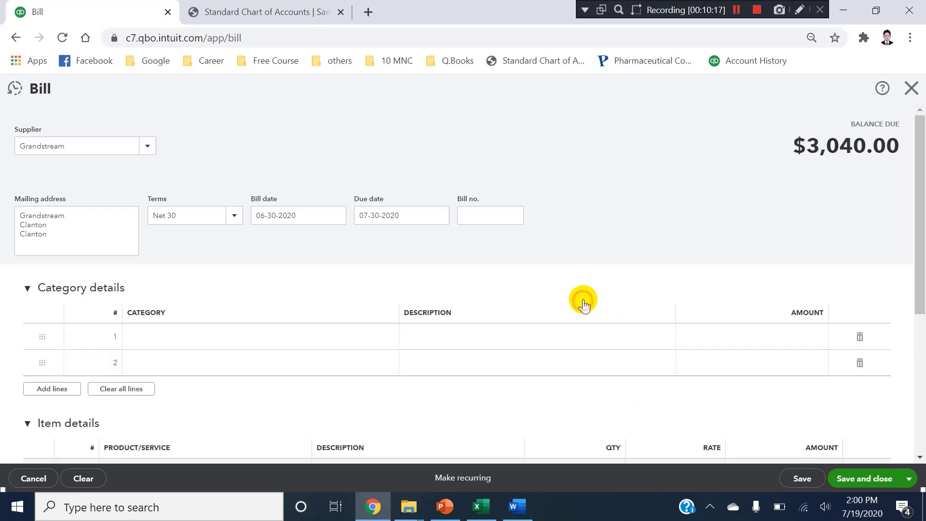
scroll(875, 273, "down", 3)
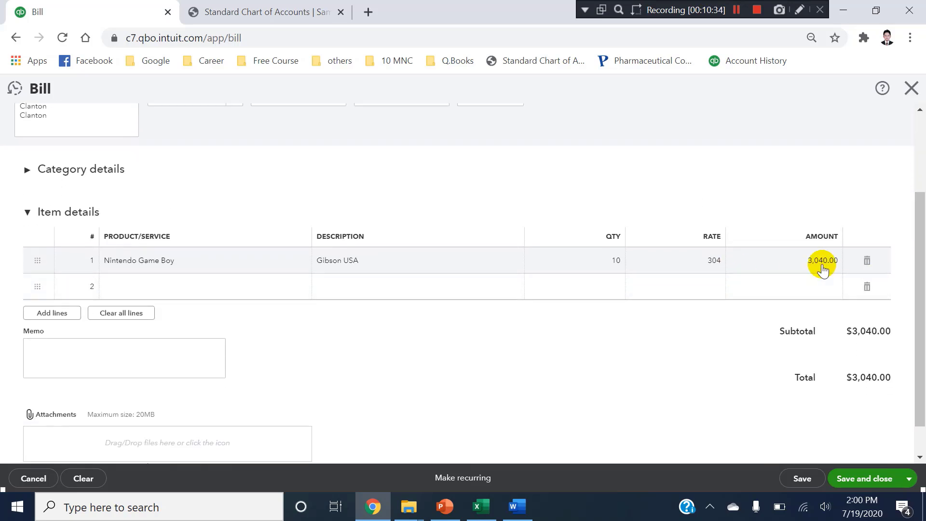
Step: Set the bill's terms to Net 15 and its bill number to bill-102, and save and close the bill
left_click_drag(922, 247, 916, 191)
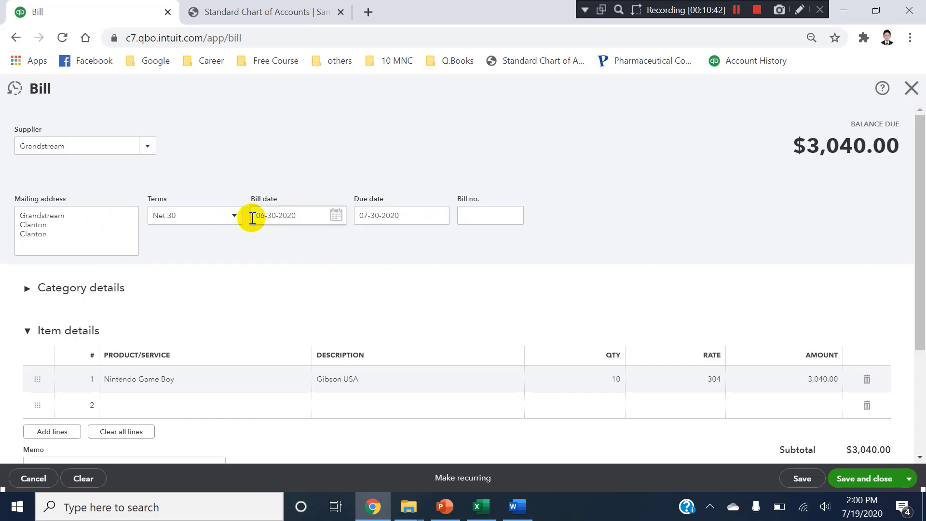
left_click(232, 219)
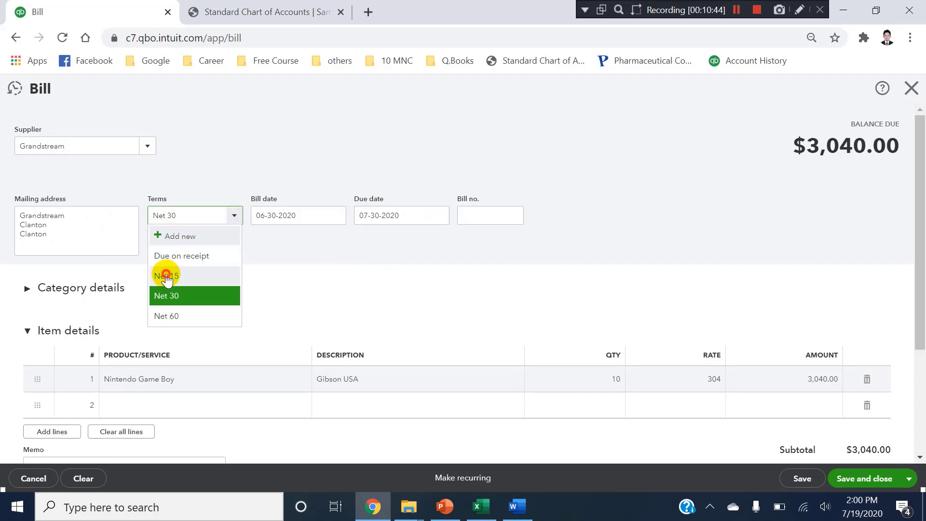
left_click(165, 271)
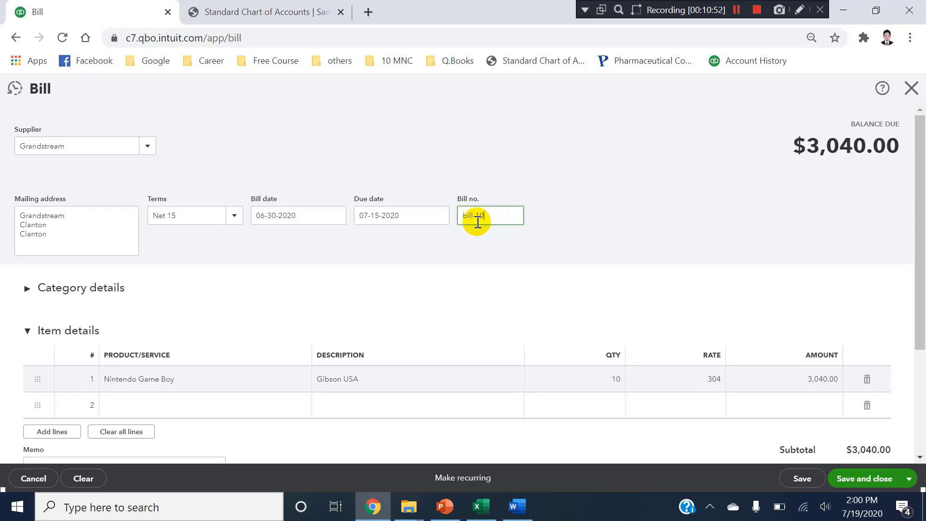
type("bill-102")
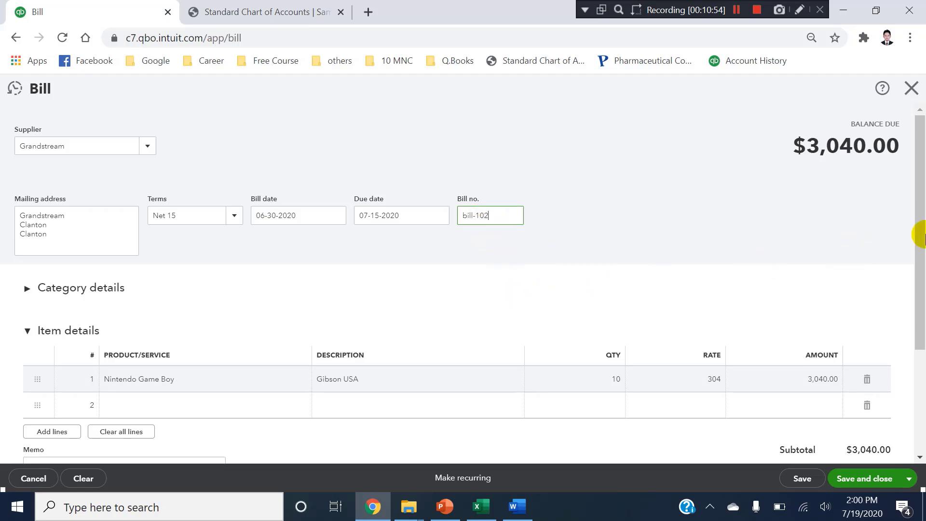
left_click_drag(918, 235, 917, 300)
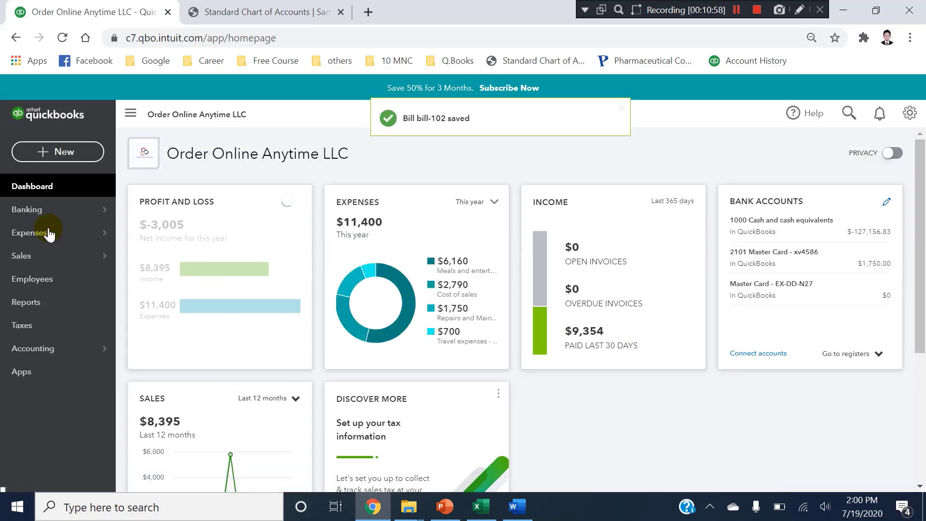
Step: Open the Expense Transactions list to review the Grandstream bill
mouse_move(48, 233)
left_click(151, 254)
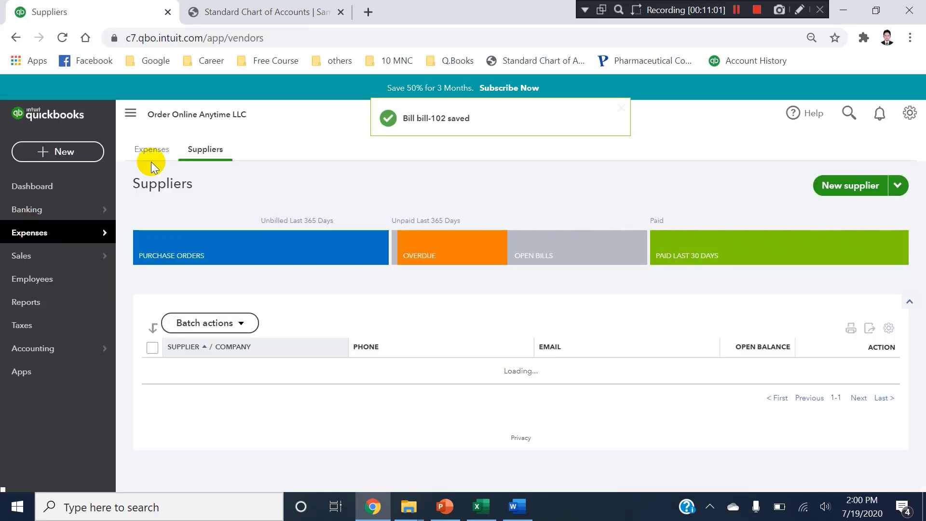
left_click(154, 149)
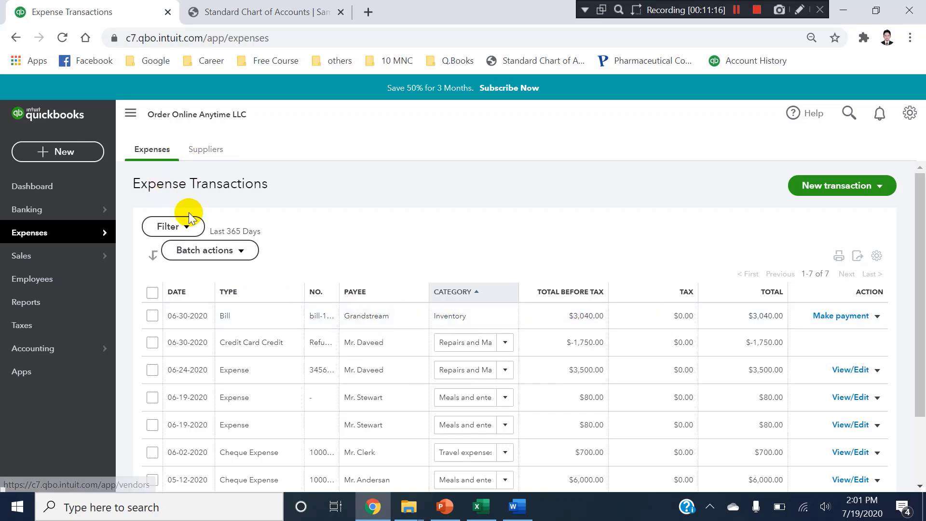
Step: Start a new supplier credit, choose Grandstream as the supplier, and open the first category line for entry
left_click(71, 154)
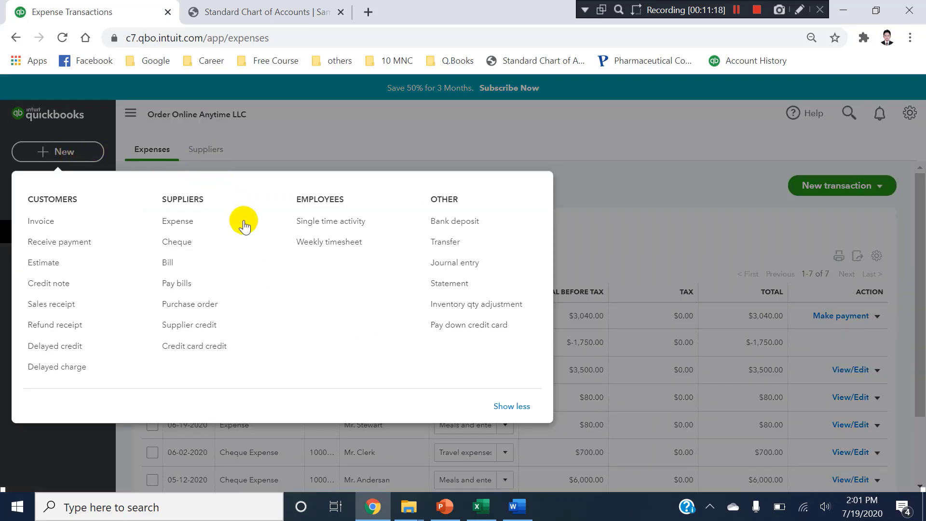
left_click(206, 327)
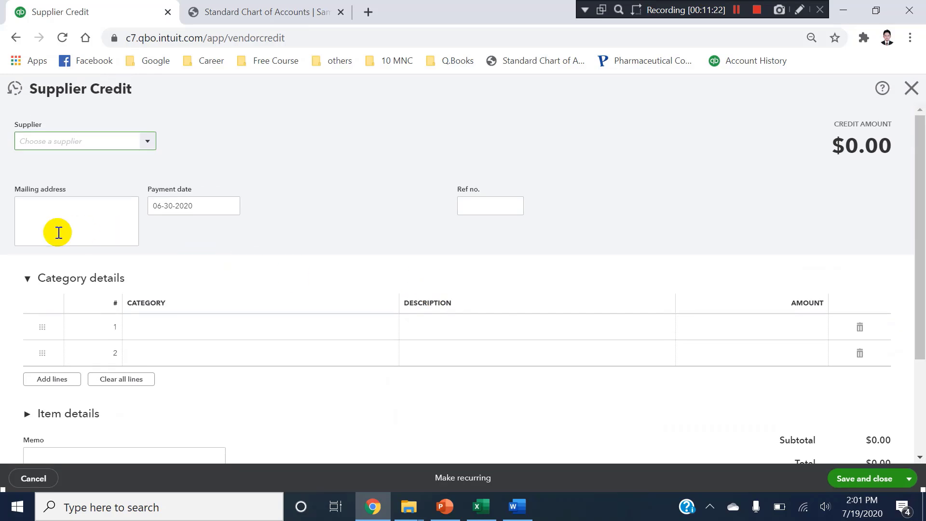
left_click(150, 144)
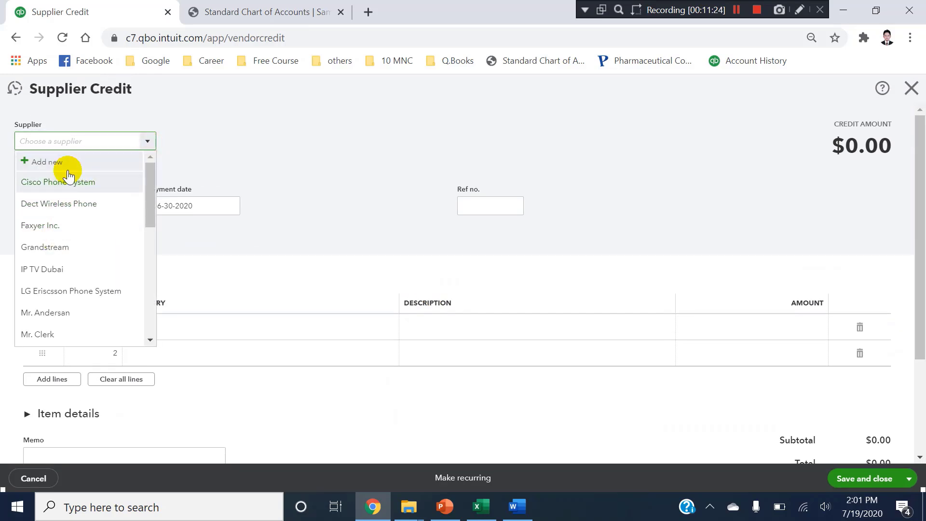
type("Grandstream")
left_click(56, 181)
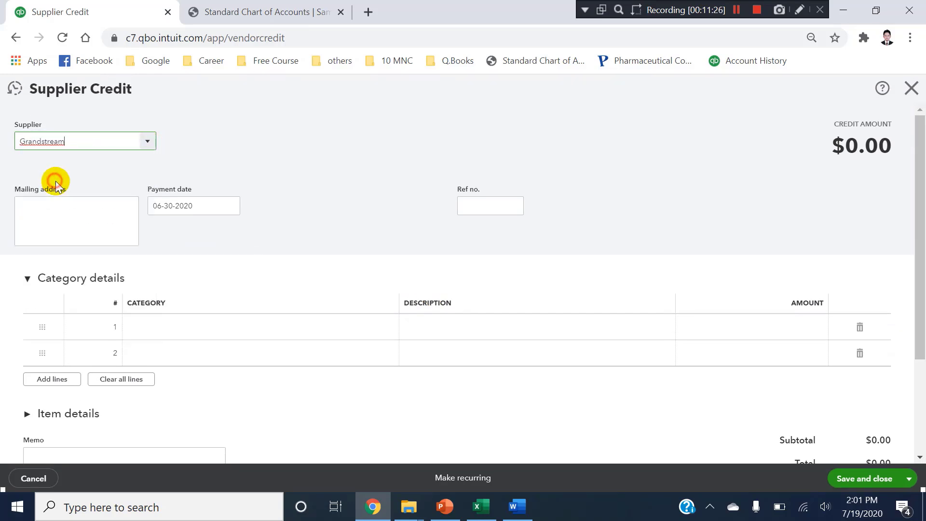
left_click(178, 334)
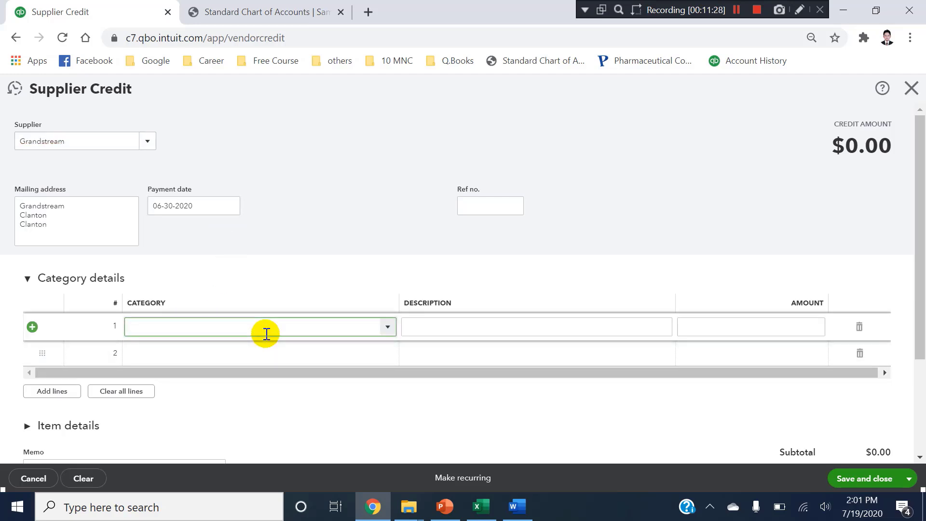
Step: Cancel the new account for the category entry "nin" and expand the supplier credit's item details
type("nin")
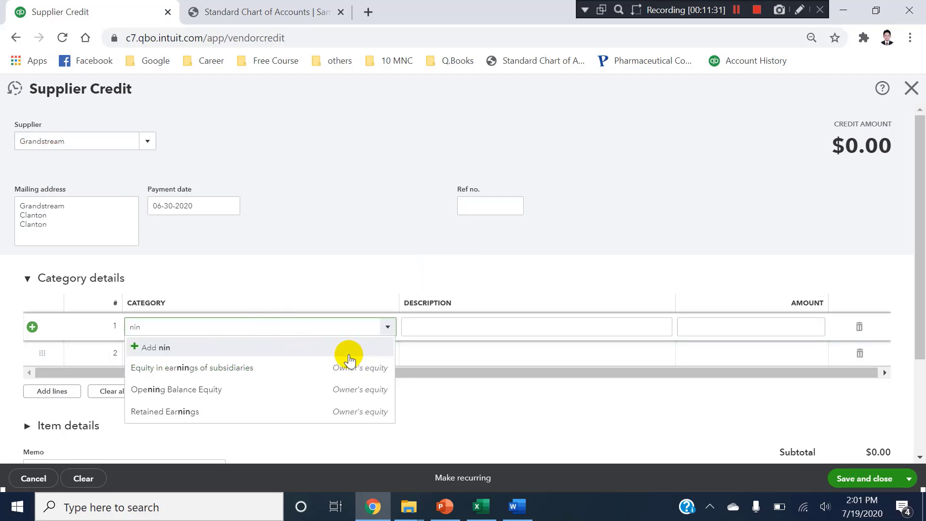
left_click(78, 342)
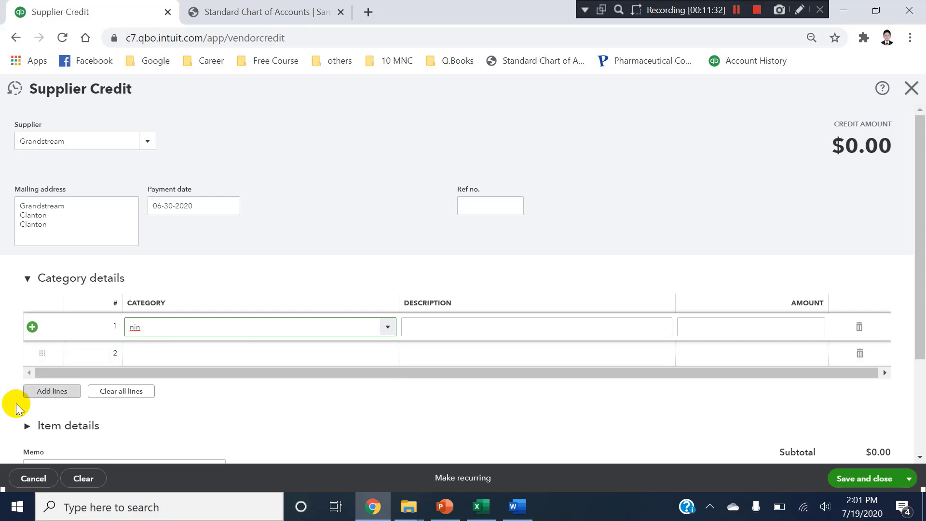
left_click(35, 428)
scroll(47, 396, "down", 2)
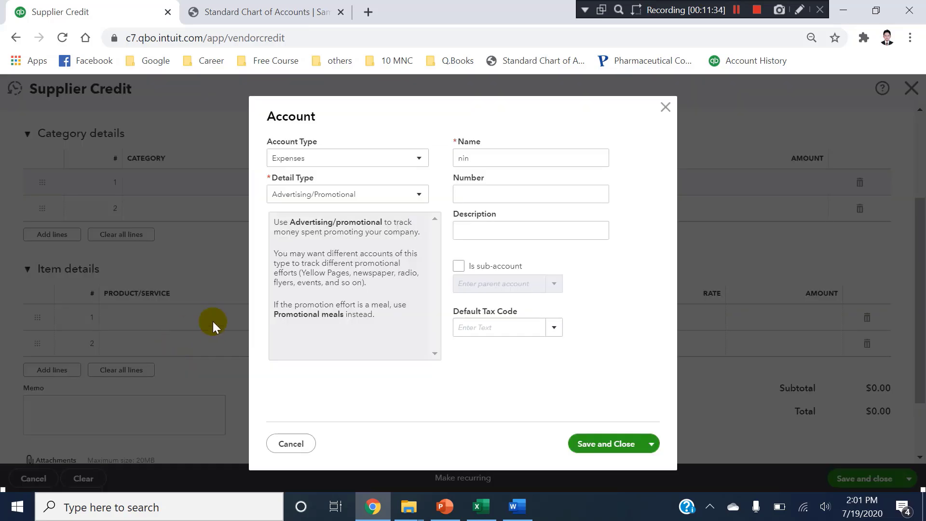
left_click(292, 445)
Step: Add Nintendo Game Boy with a quantity of 10 as the supplier credit's first item line, and save and close the credit
left_click(144, 314)
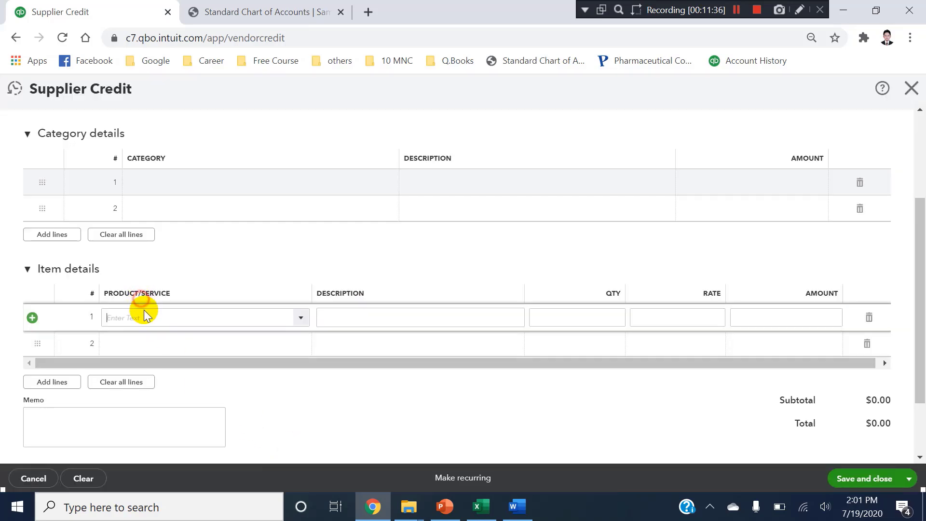
left_click(298, 320)
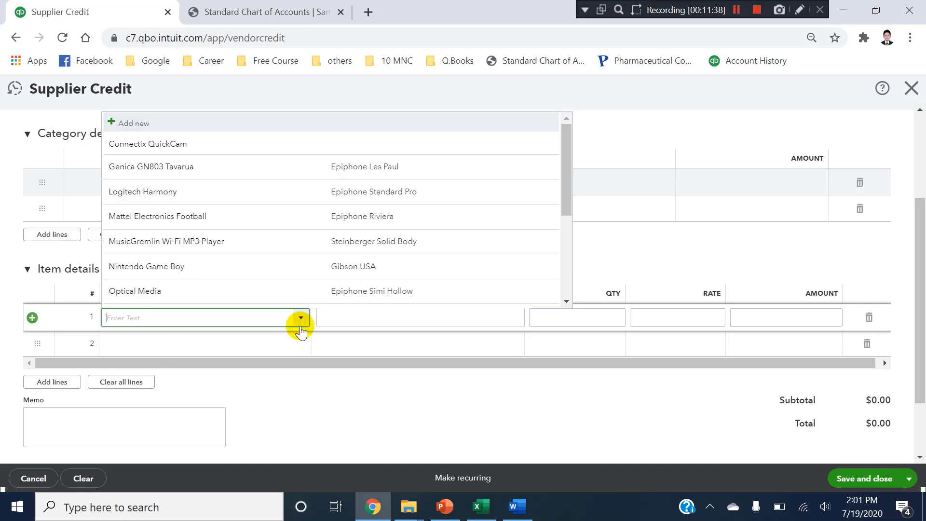
left_click(192, 270)
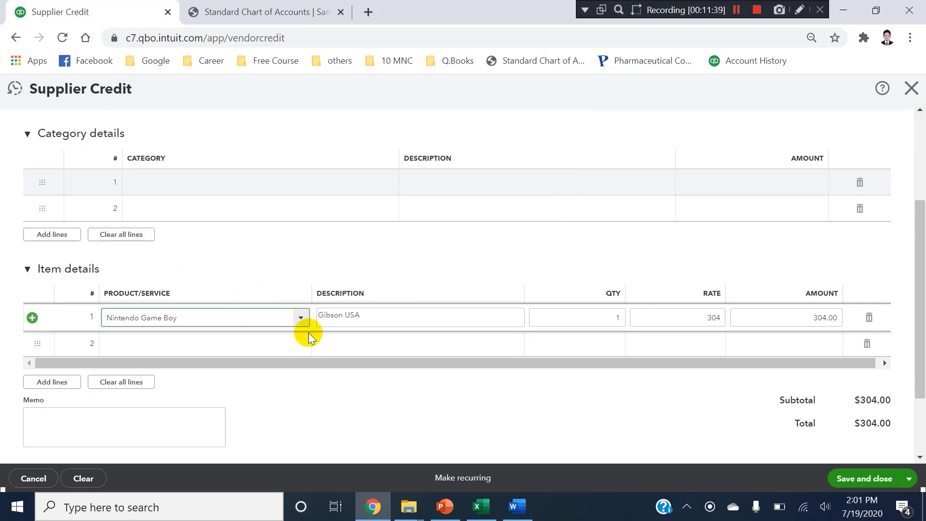
left_click(585, 323)
type("0")
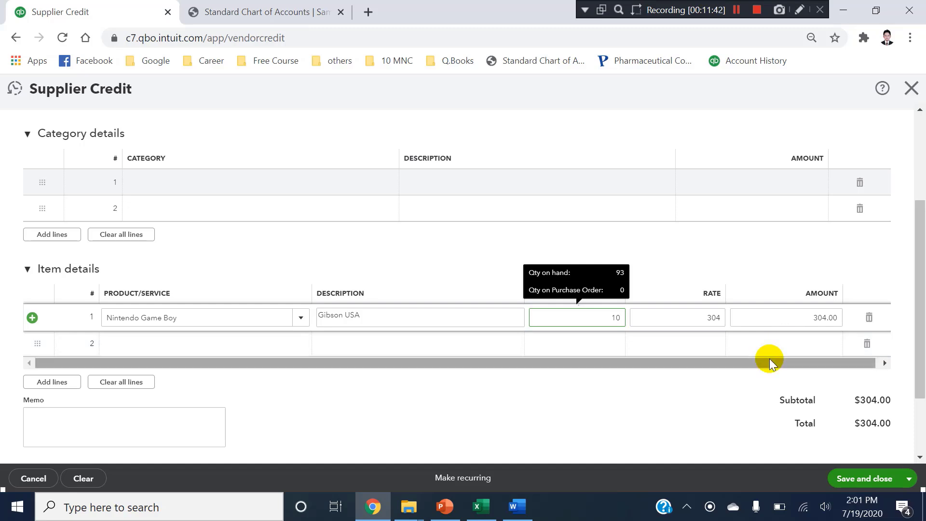
left_click_drag(921, 260, 920, 159)
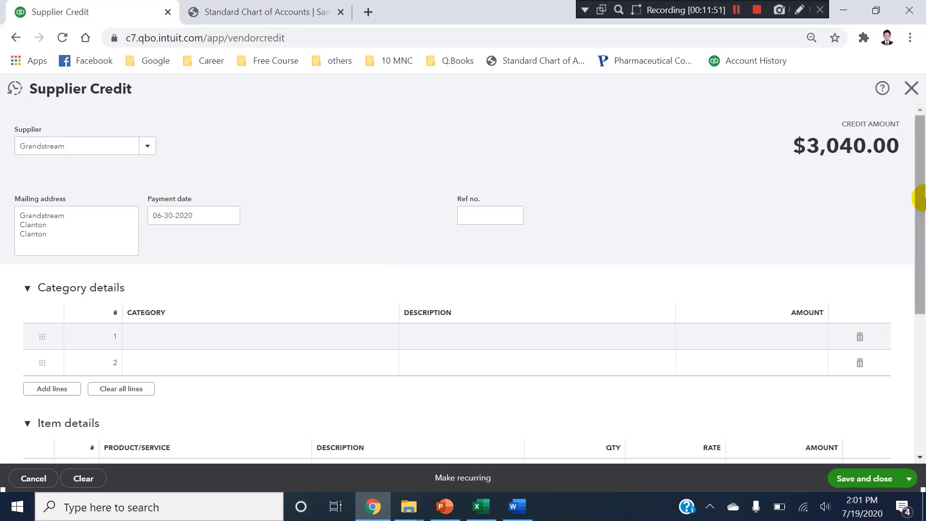
left_click_drag(920, 201, 921, 357)
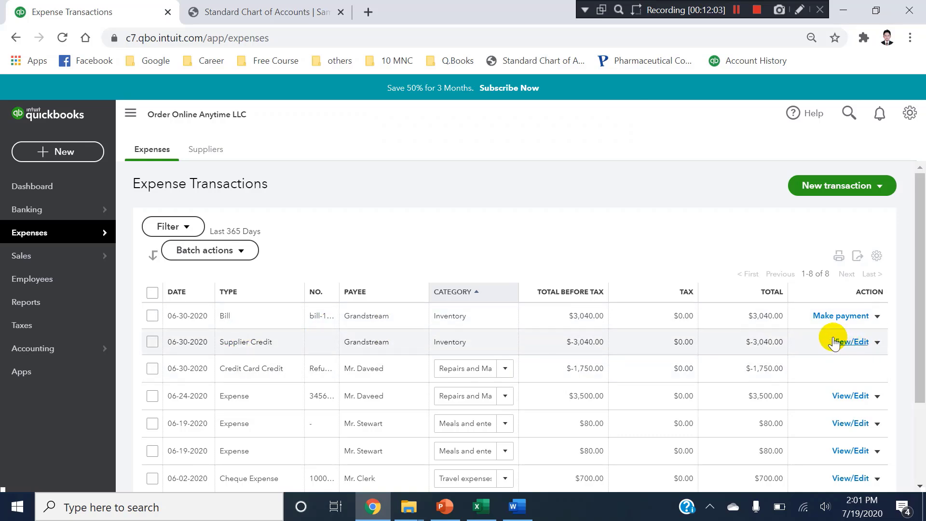
Step: Show the Status column in the Expense Transactions list
left_click(876, 256)
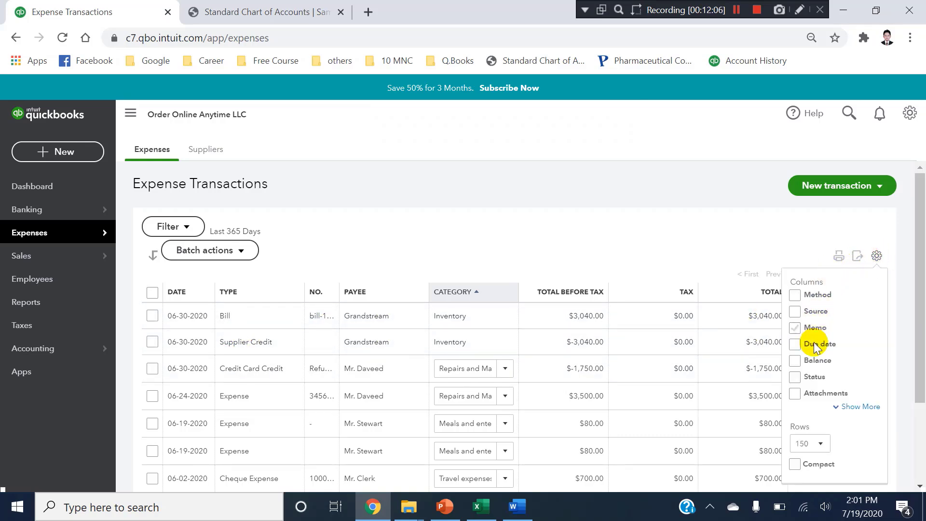
left_click(808, 378)
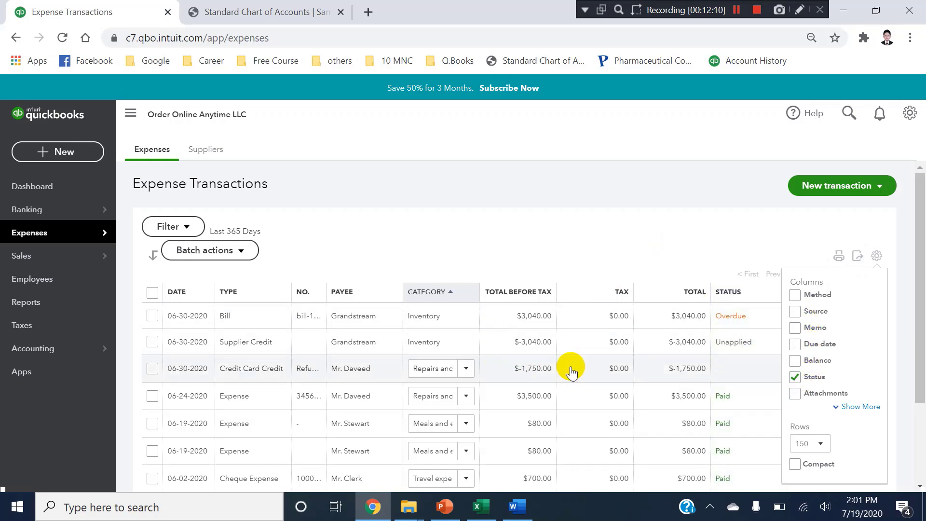
left_click(876, 258)
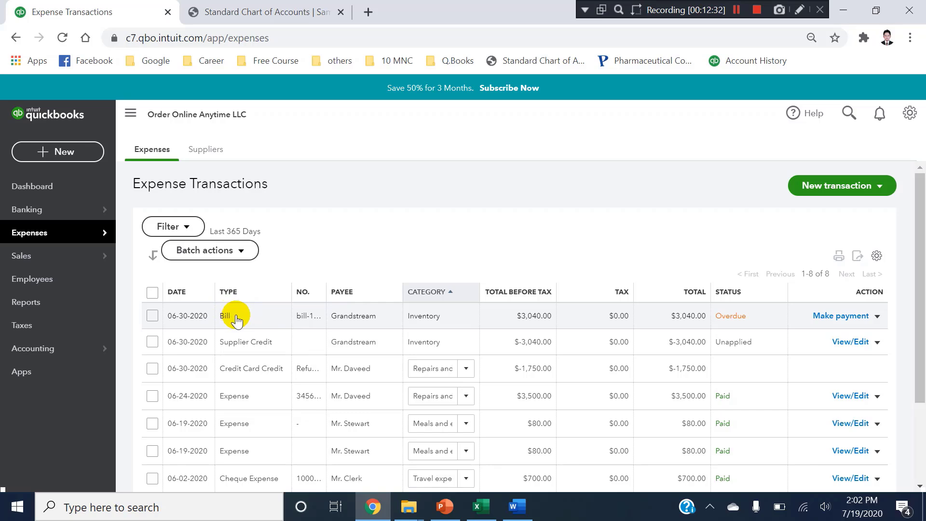
Step: Review the Grandstream bill's row in the Expense Transactions list and slightly widen the Payee column
key("ctrl+alt+d")
left_click_drag(214, 304, 268, 330)
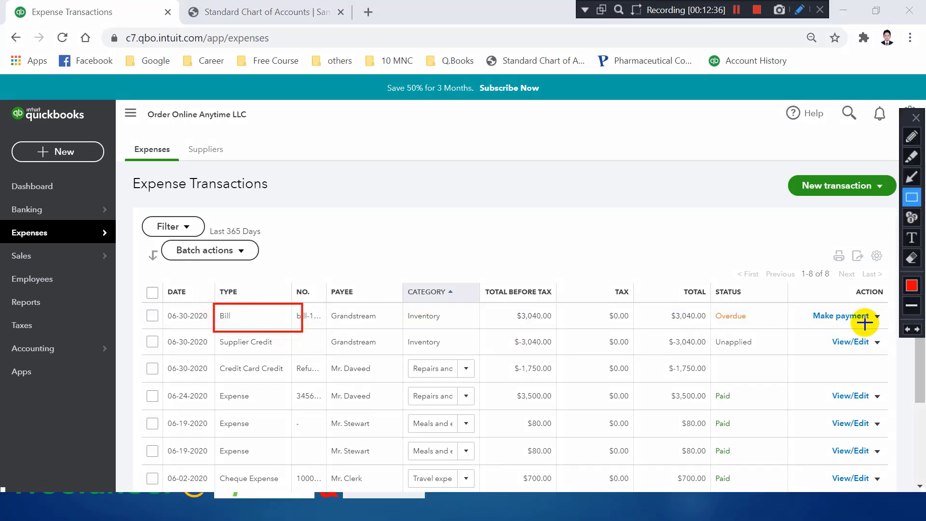
key("ctrl+alt+d")
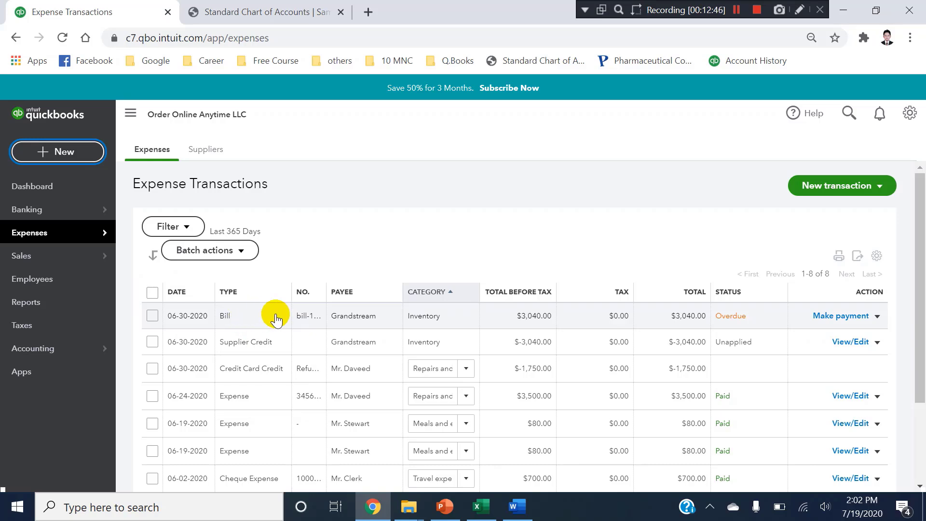
key("ctrl+alt+d")
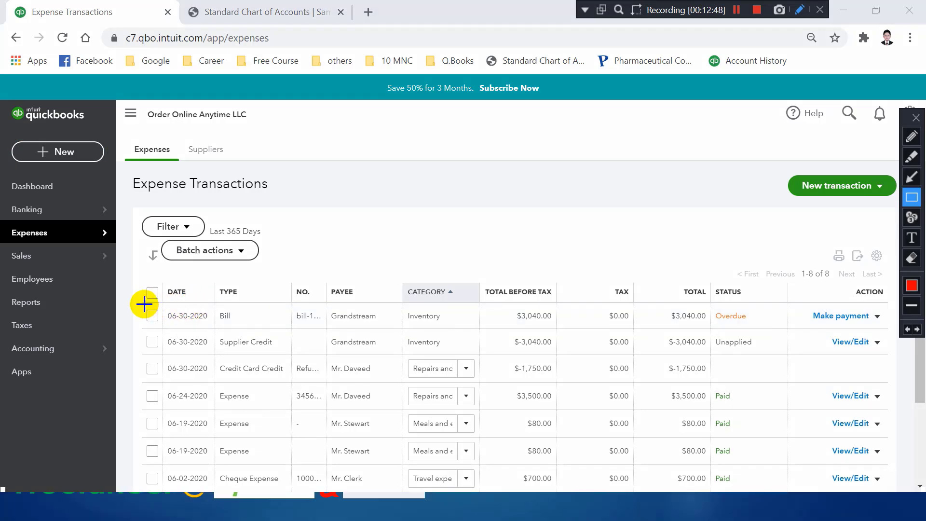
mouse_move(153, 316)
left_mouse_down()
mouse_move(325, 333)
mouse_move(708, 328)
left_mouse_up()
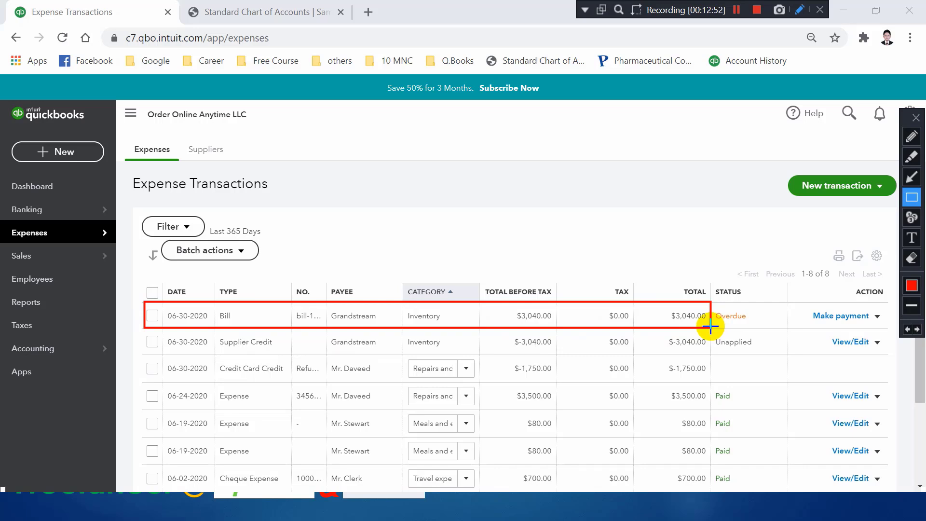
key("ctrl+alt+d")
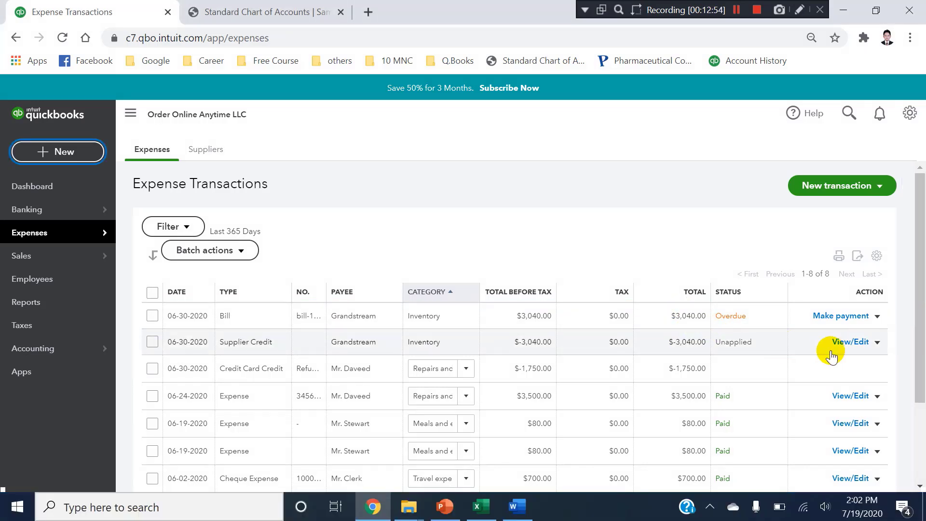
key("ctrl+alt+d")
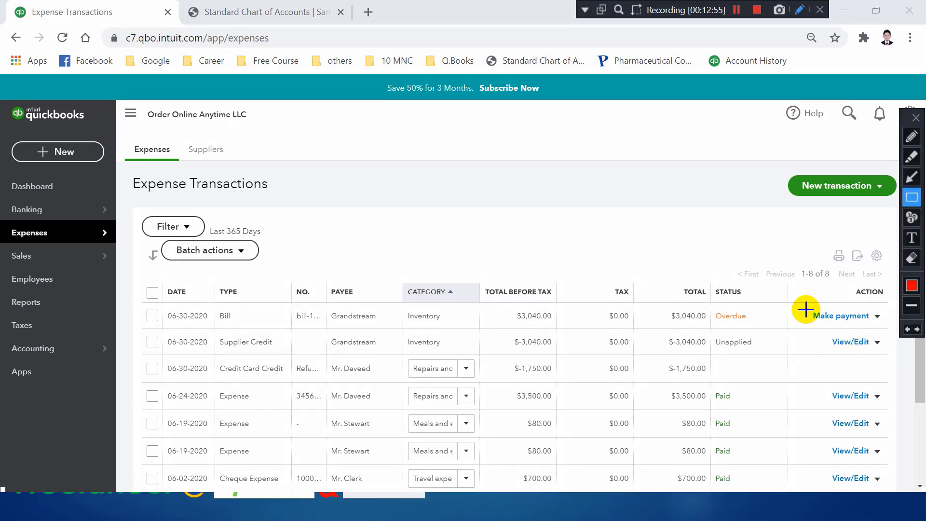
key("ctrl+alt+d")
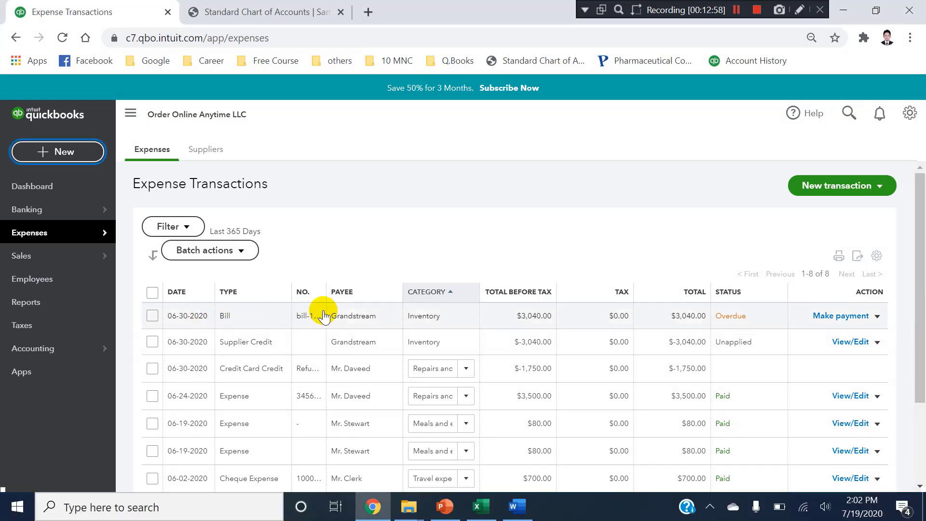
left_click_drag(400, 288, 417, 287)
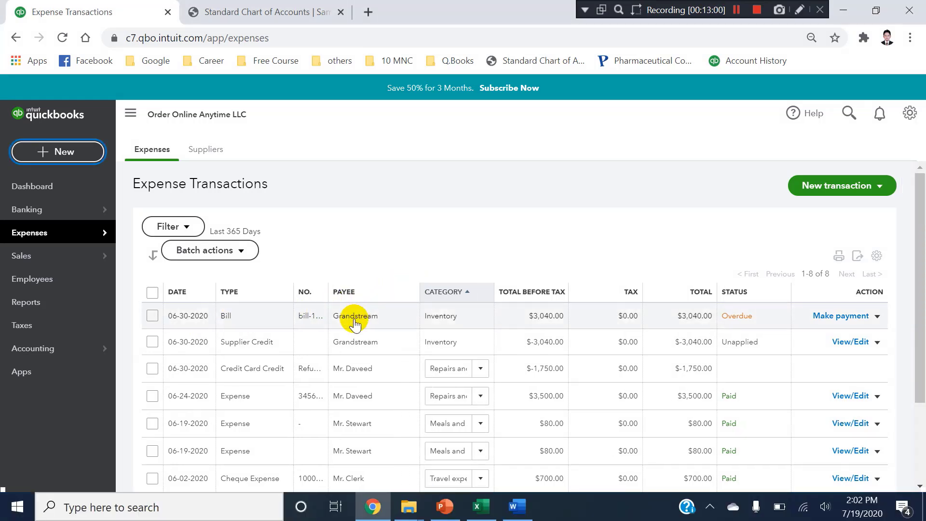
left_click(864, 317)
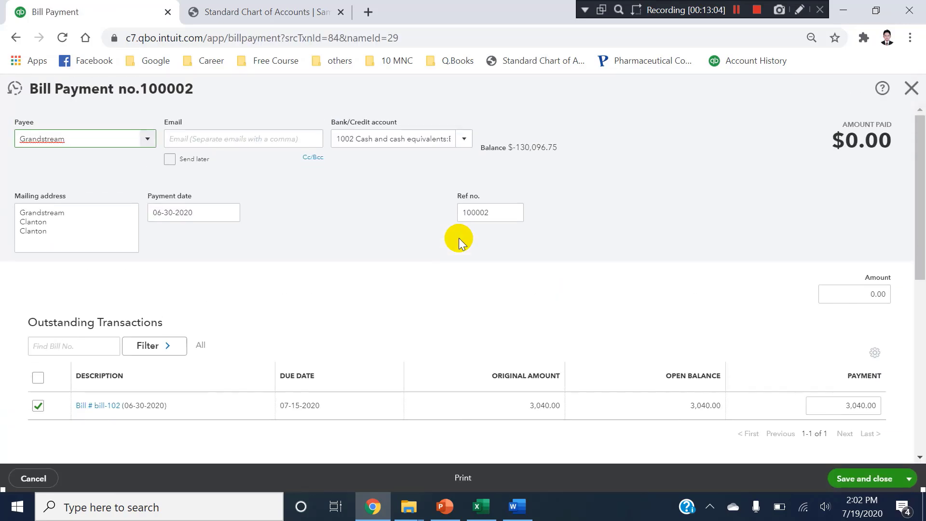
left_click_drag(916, 254, 903, 365)
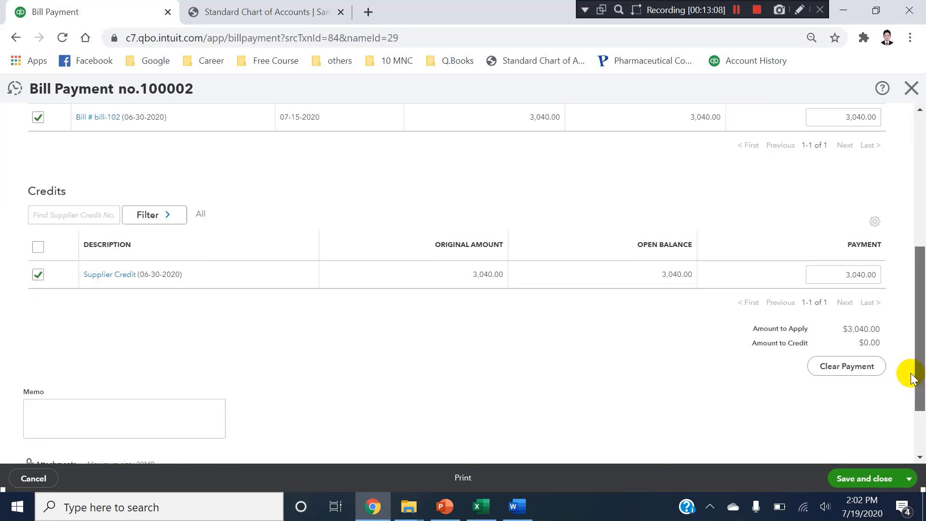
left_click(38, 275)
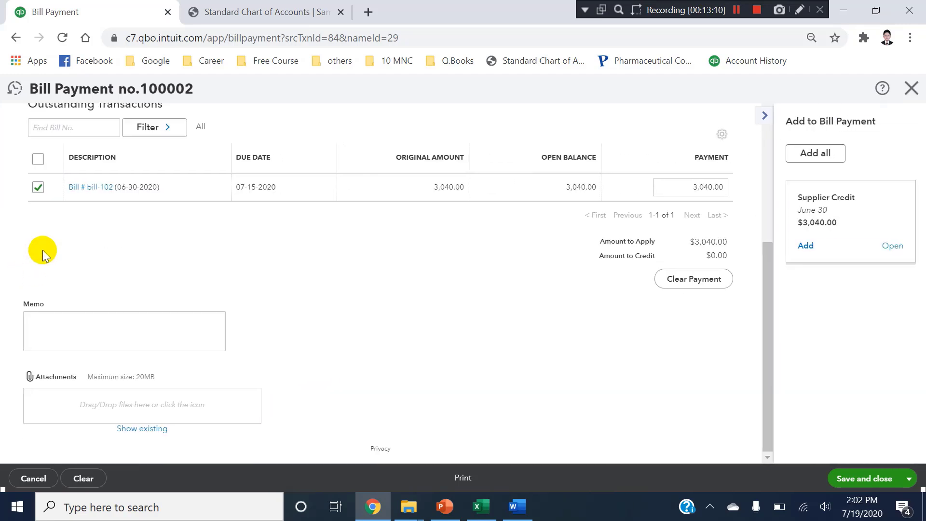
left_click(39, 188)
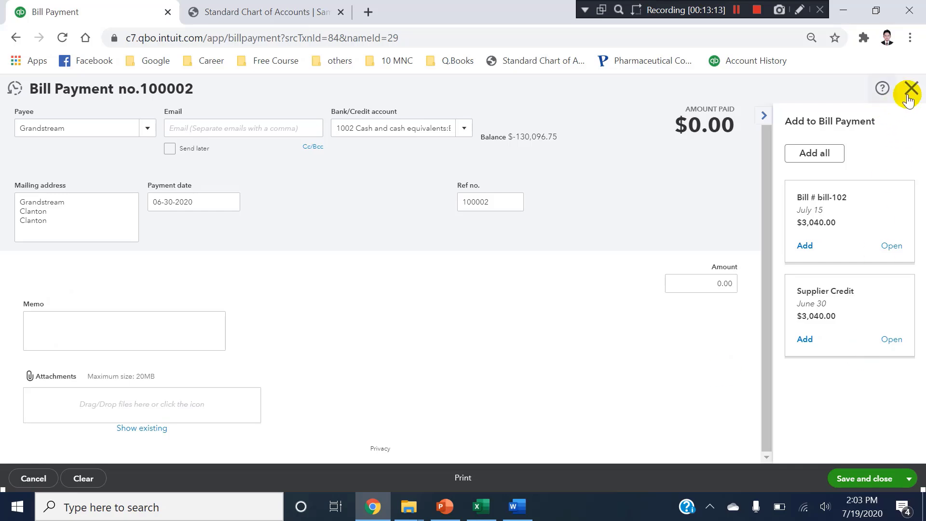
left_click(911, 88)
left_click(531, 299)
Step: Make the payment for Grandstream's bill-102 with the supplier credit applied to the full amount, and save and close it
left_click(839, 316)
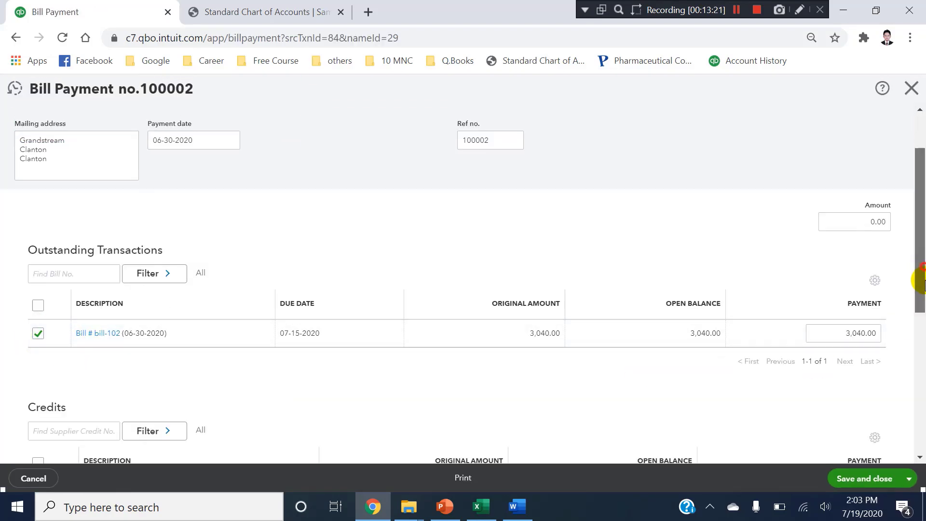
left_click_drag(920, 274, 920, 378)
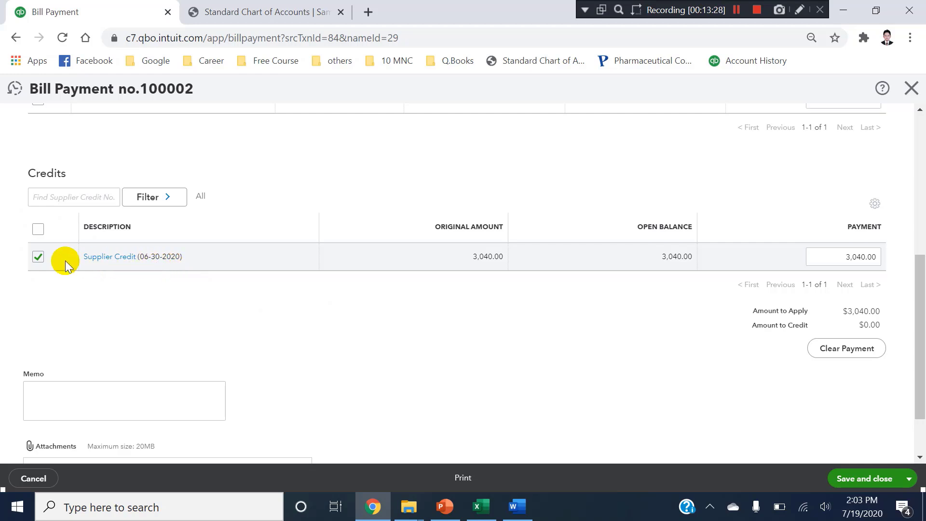
left_click_drag(920, 351, 921, 405)
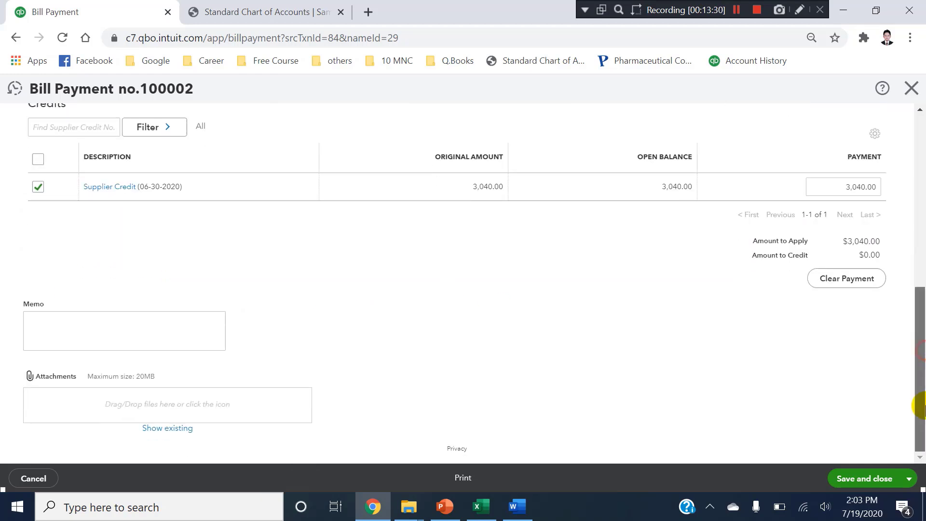
scroll(921, 405, "up", 8)
left_click(854, 478)
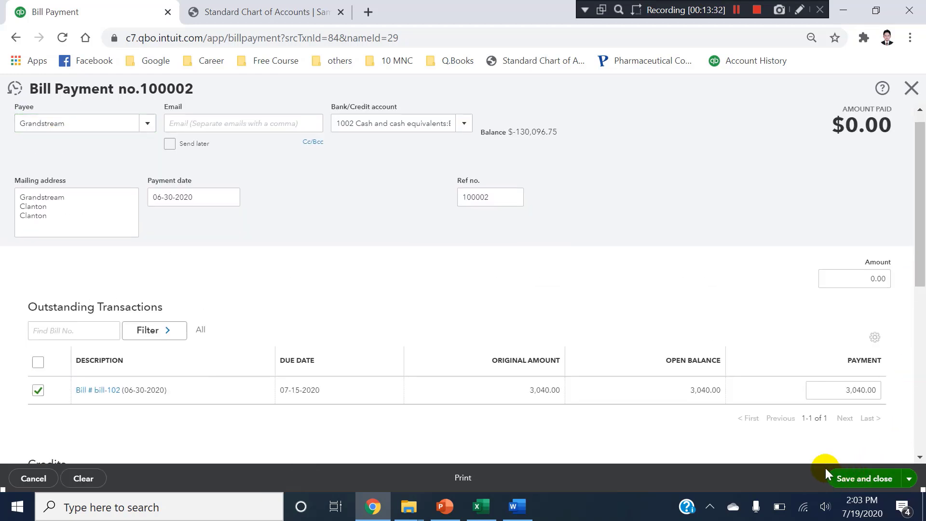
Step: Examine the total and status of the Grandstream bill and supplier credit in the Expense Transactions list
scroll(614, 362, "down", 3)
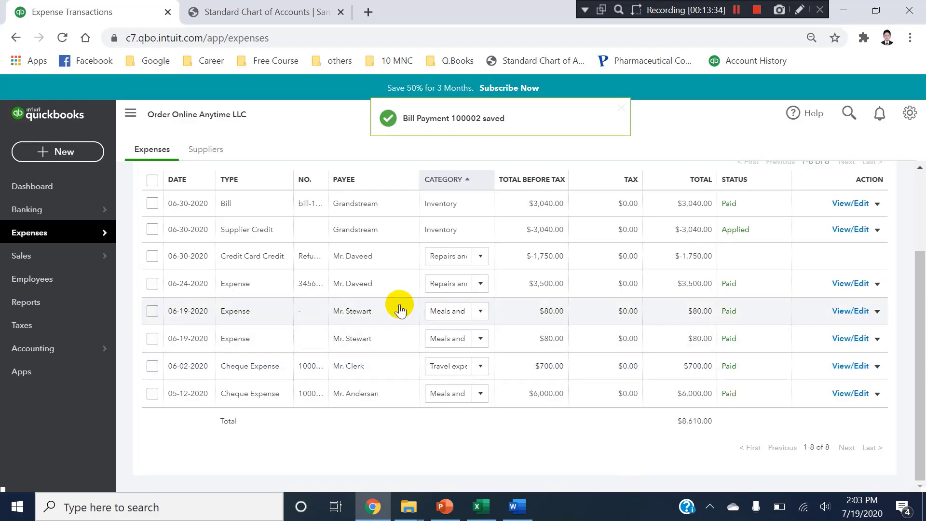
scroll(757, 324, "up", 2)
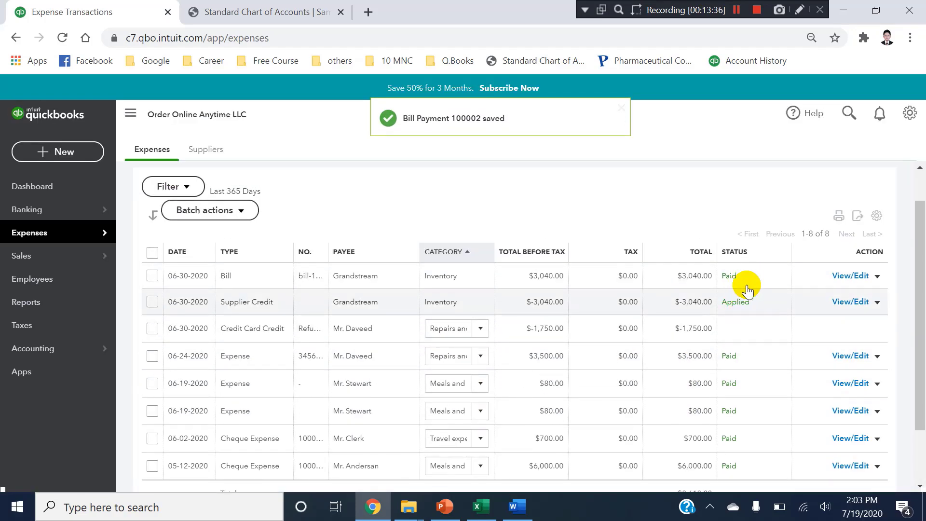
key("ctrl+alt+d")
left_click_drag(711, 257, 752, 289)
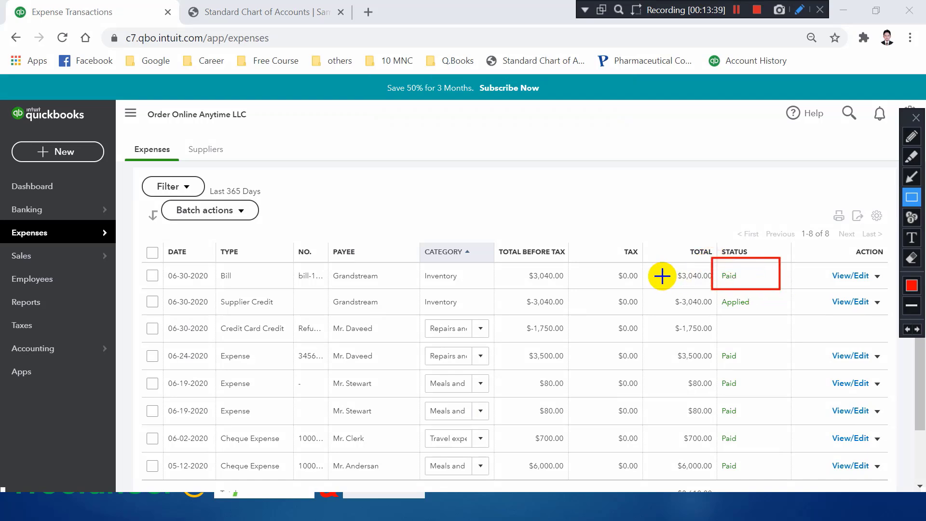
left_click_drag(650, 262, 704, 288)
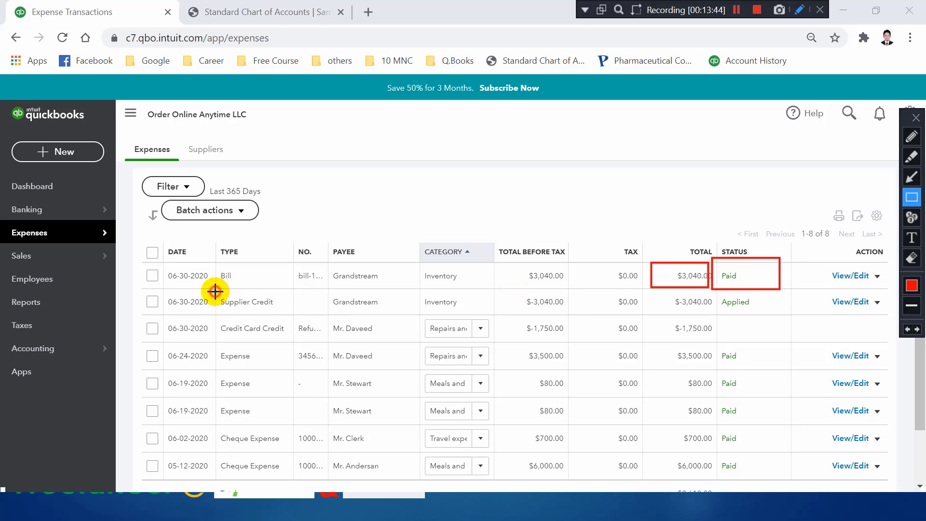
left_click_drag(225, 311, 288, 314)
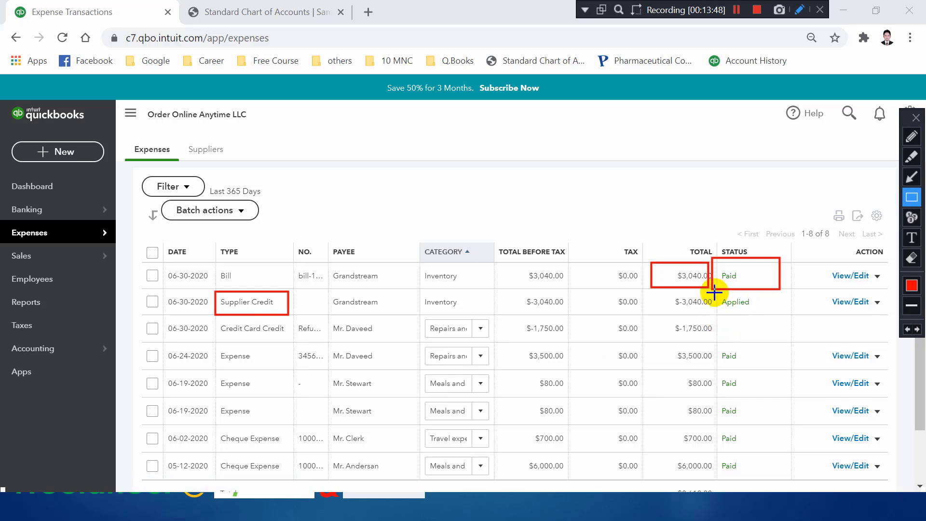
mouse_move(718, 302)
left_mouse_down()
mouse_move(756, 318)
mouse_move(791, 318)
left_mouse_up()
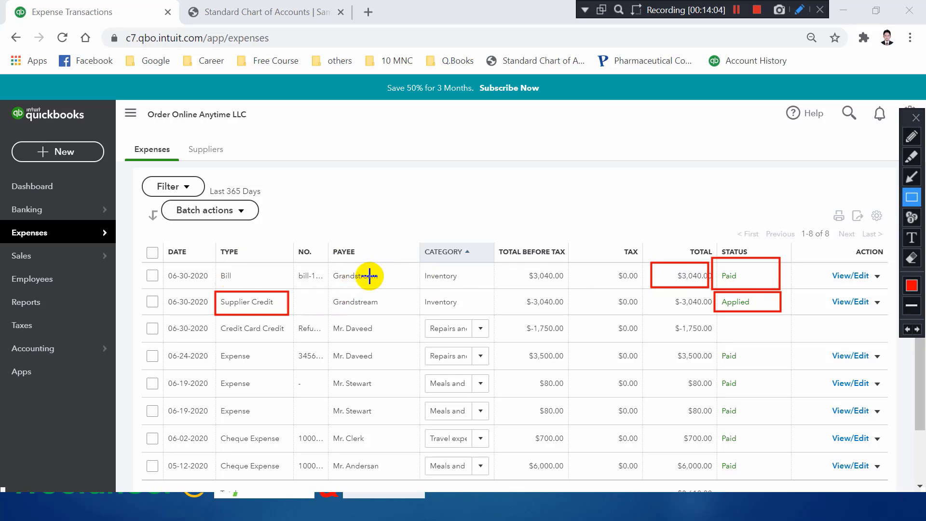
Step: Filter the Chart of Accounts by "paya" and open the account history of 2100 Accounts Payable (A/P)
left_click(155, 347)
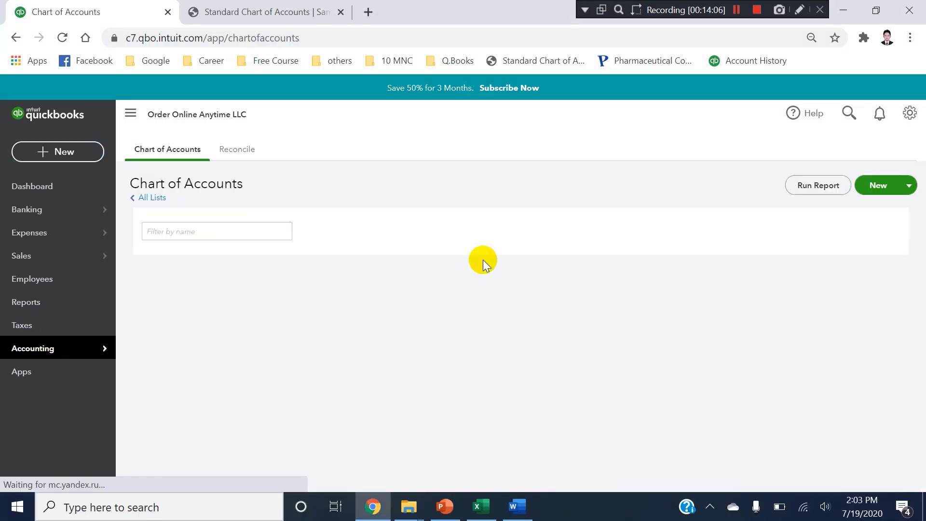
type("paya")
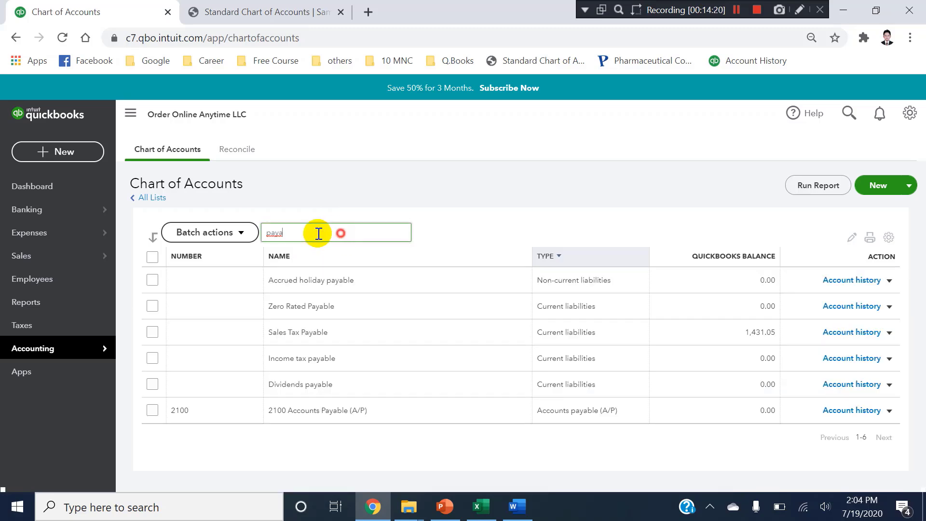
left_click_drag(316, 234, 244, 232)
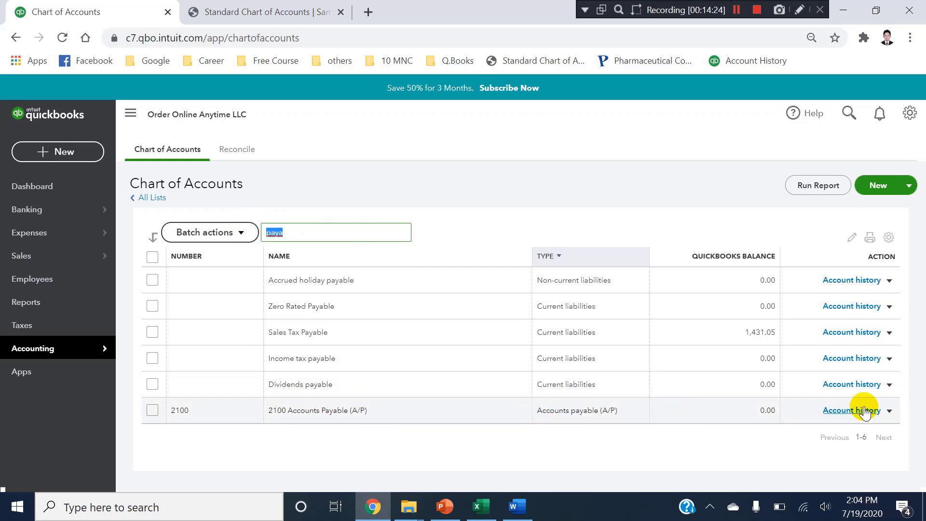
left_click(848, 412)
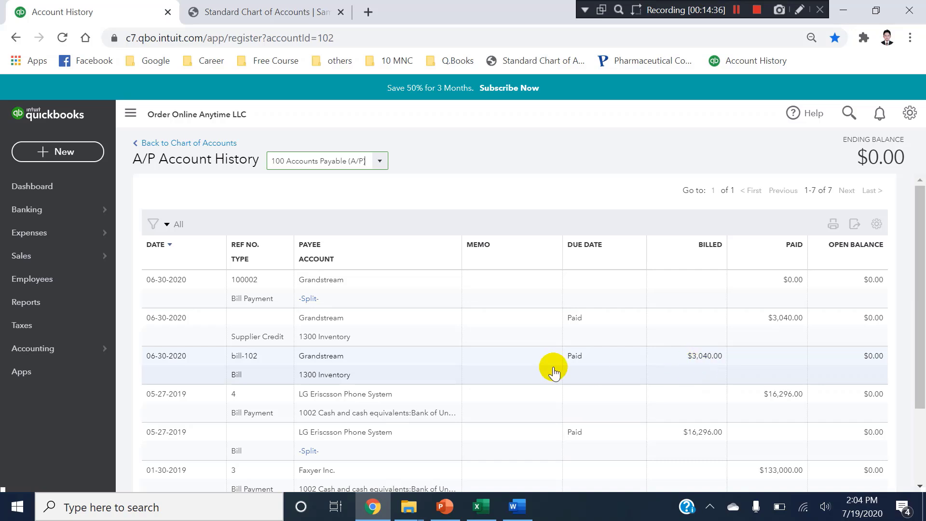
Step: Examine the Grandstream supplier credit entry and its paid amount in the A/P account history
key("ctrl+alt+d")
mouse_move(218, 316)
left_mouse_down()
mouse_move(240, 335)
mouse_move(290, 343)
left_mouse_up()
mouse_move(742, 309)
left_mouse_down()
mouse_move(825, 348)
mouse_move(816, 340)
left_mouse_up()
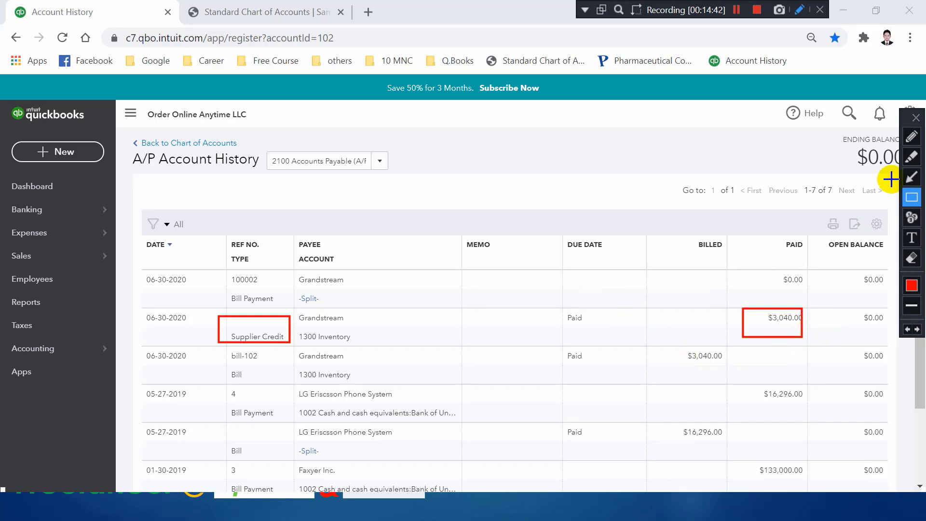
key("ctrl+alt+d")
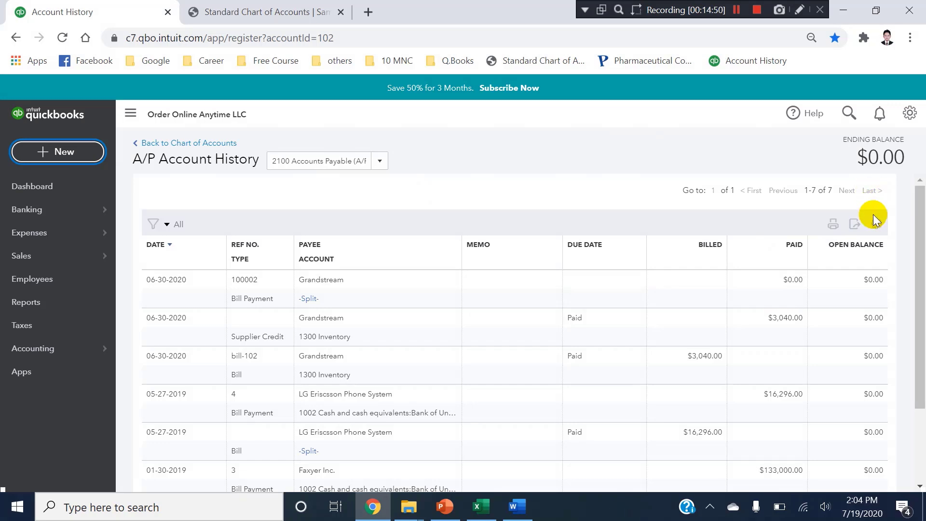
left_click_drag(919, 231, 918, 182)
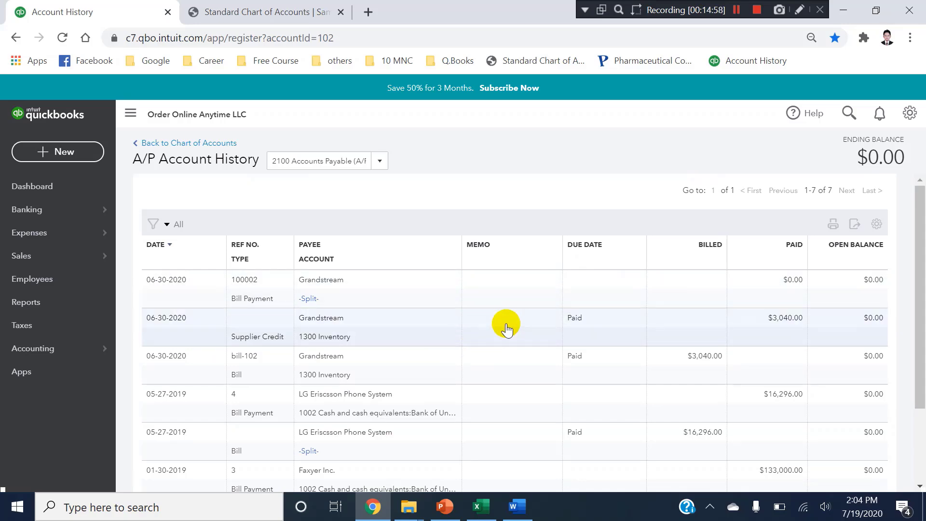
left_click(363, 503)
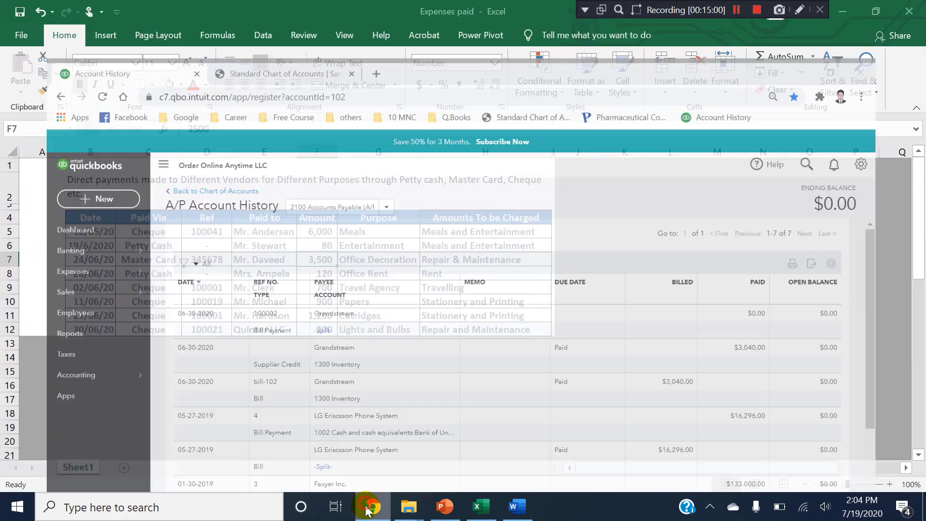
left_click(367, 511)
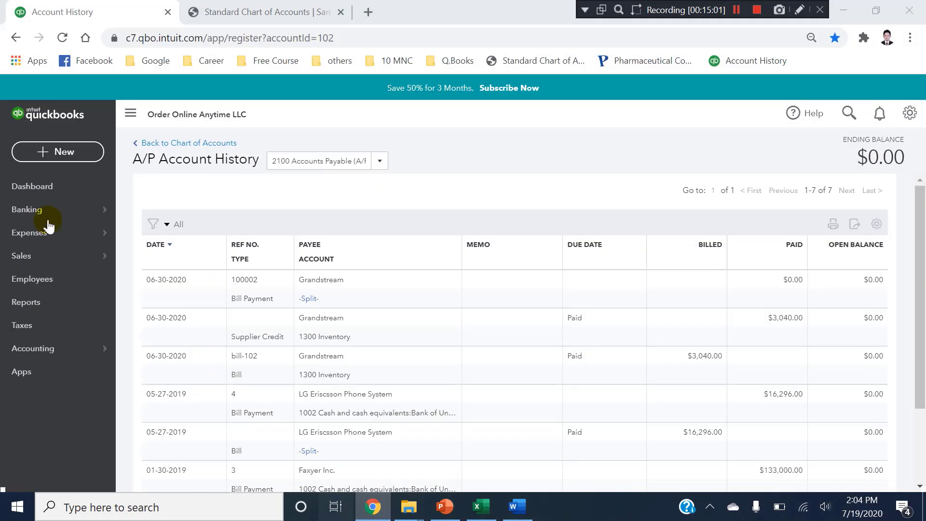
Step: Show the new-transaction options and review each supplier type, from Expense, Cheque and Bill through Supplier credit and Credit card credit
left_click(53, 151)
key("ctrl+alt+d")
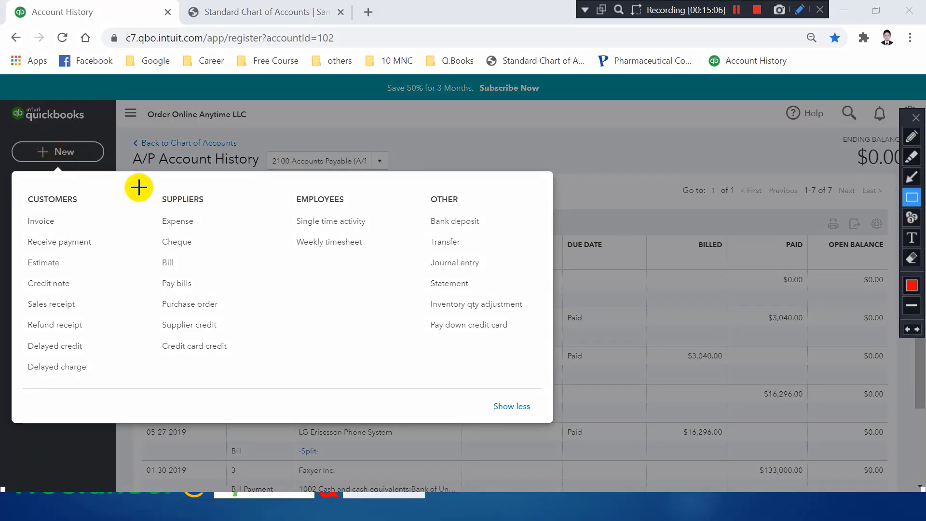
left_click_drag(139, 184, 258, 387)
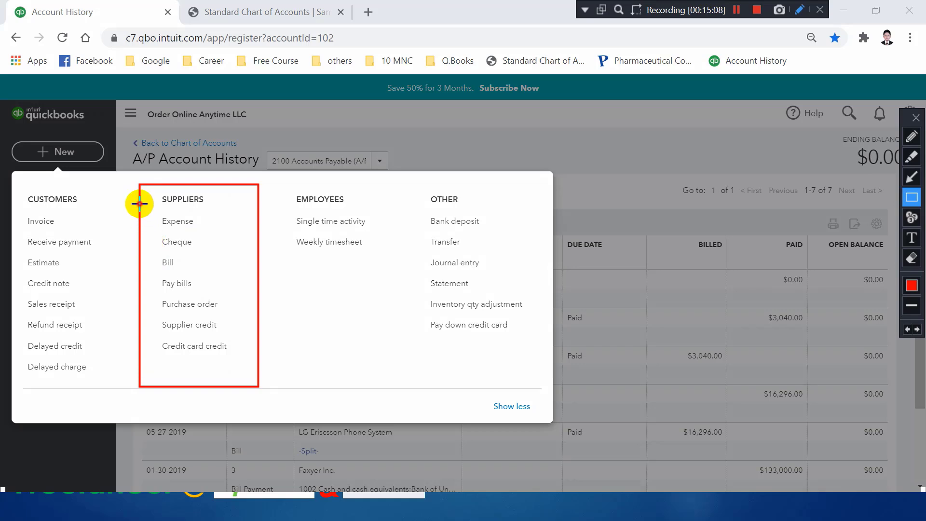
left_click_drag(140, 203, 217, 236)
left_click_drag(149, 236, 216, 252)
left_click_drag(149, 251, 215, 268)
left_click_drag(150, 267, 215, 287)
left_click_drag(152, 289, 218, 314)
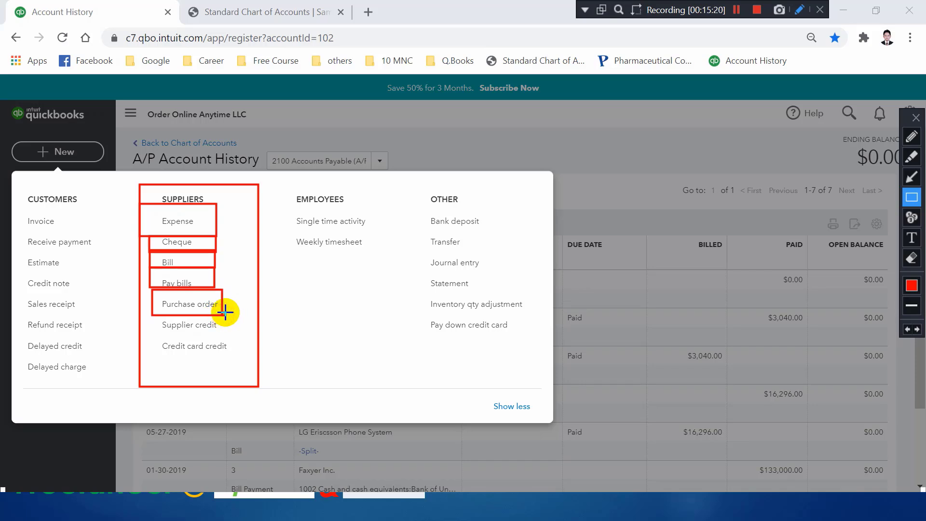
left_click_drag(225, 312, 225, 314)
left_click_drag(157, 331, 228, 333)
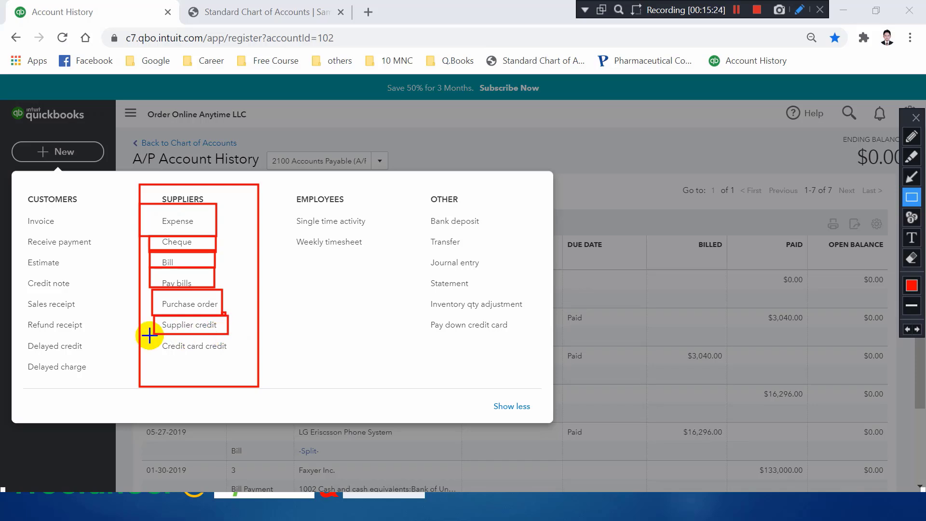
left_click_drag(157, 332, 237, 361)
key("Escape")
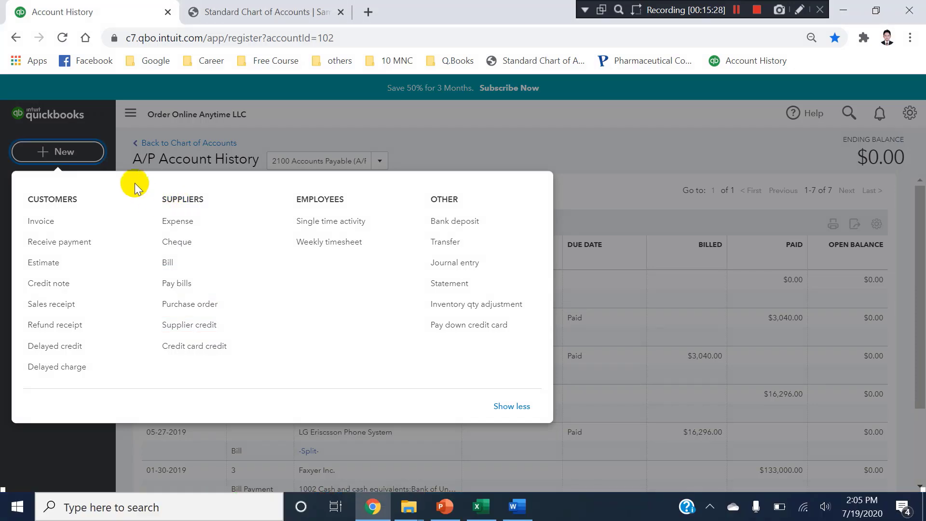
Step: Review the Suppliers group as a whole and the delayed customer transaction types, and close the new-transaction options
key("ctrl+alt+d")
mouse_move(128, 179)
left_mouse_down()
mouse_move(145, 242)
mouse_move(249, 391)
left_mouse_up()
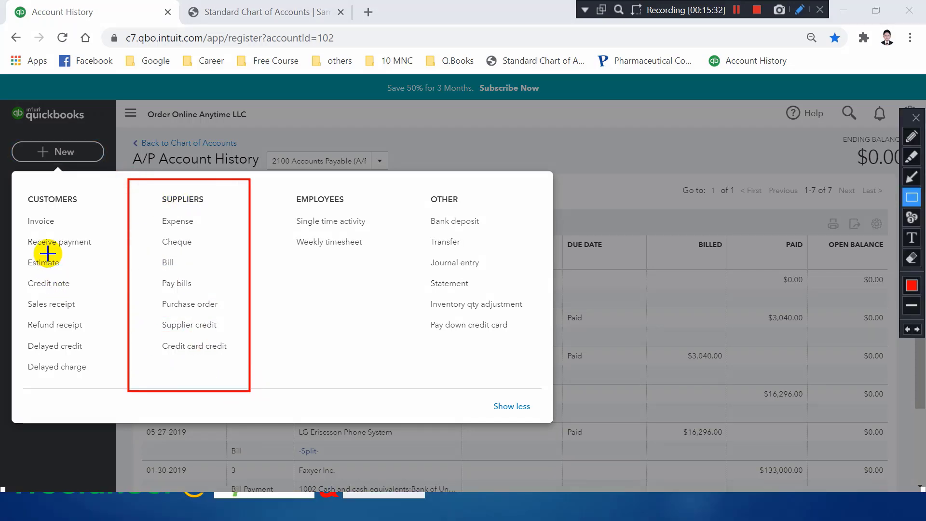
mouse_move(20, 337)
left_mouse_down()
mouse_move(37, 385)
mouse_move(90, 386)
left_mouse_up()
key("ctrl+alt+d")
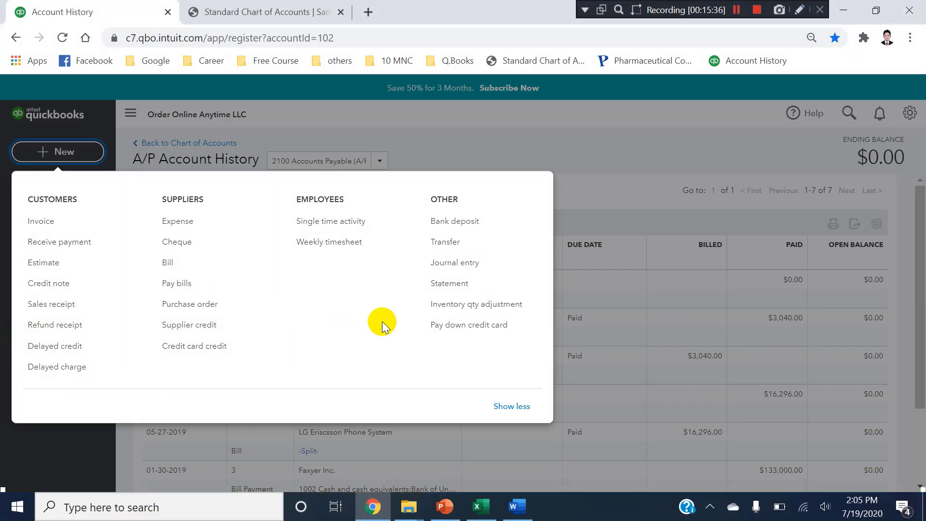
left_click(671, 153)
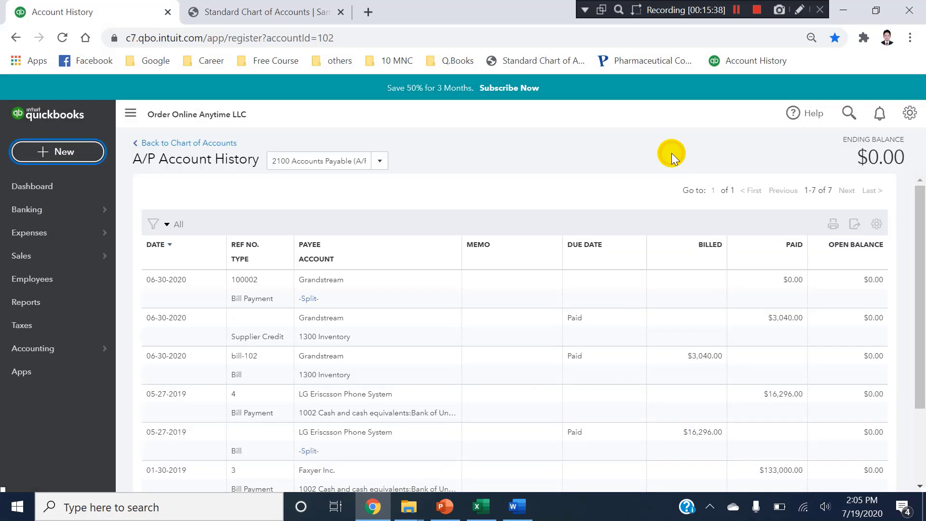